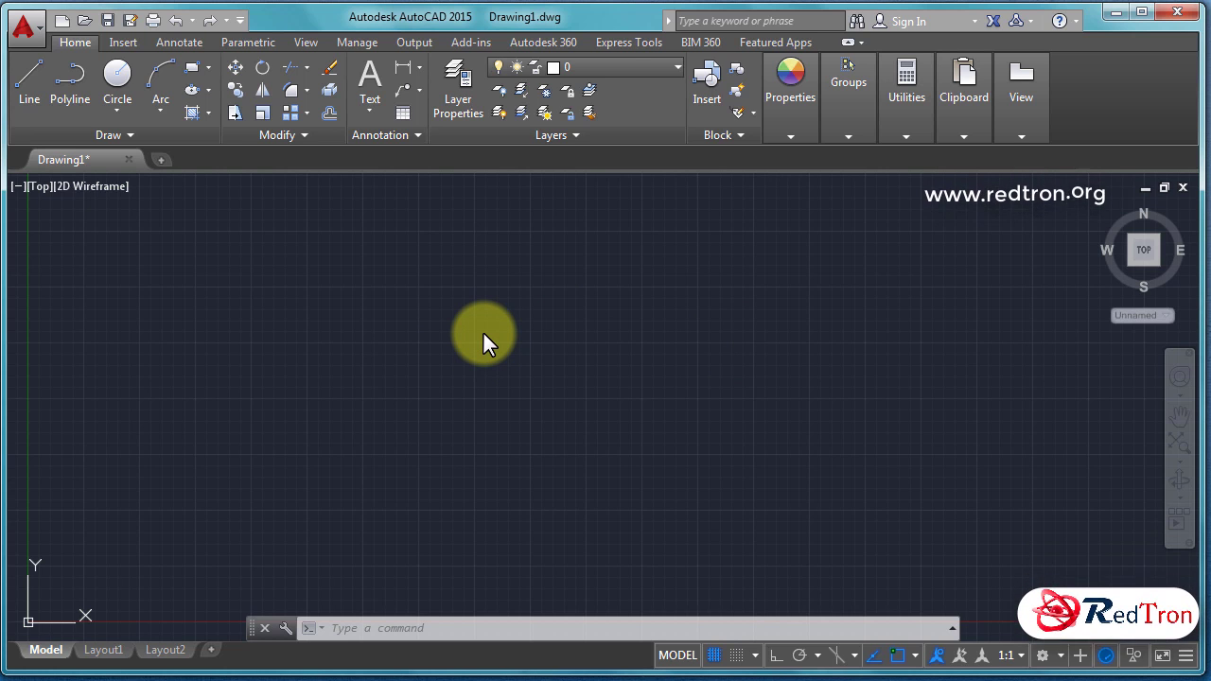
Step: Draw a closed rectangle of four square-cornered lines with LINE and Ortho mode on
left_click(484, 333)
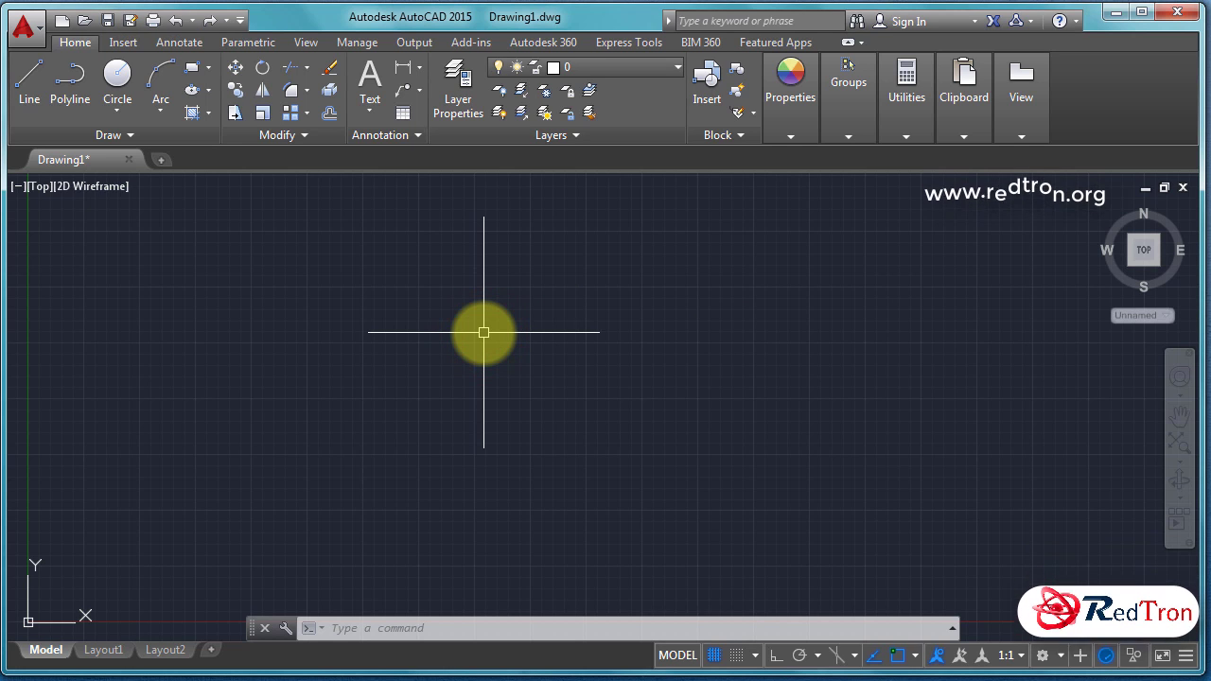
type("line")
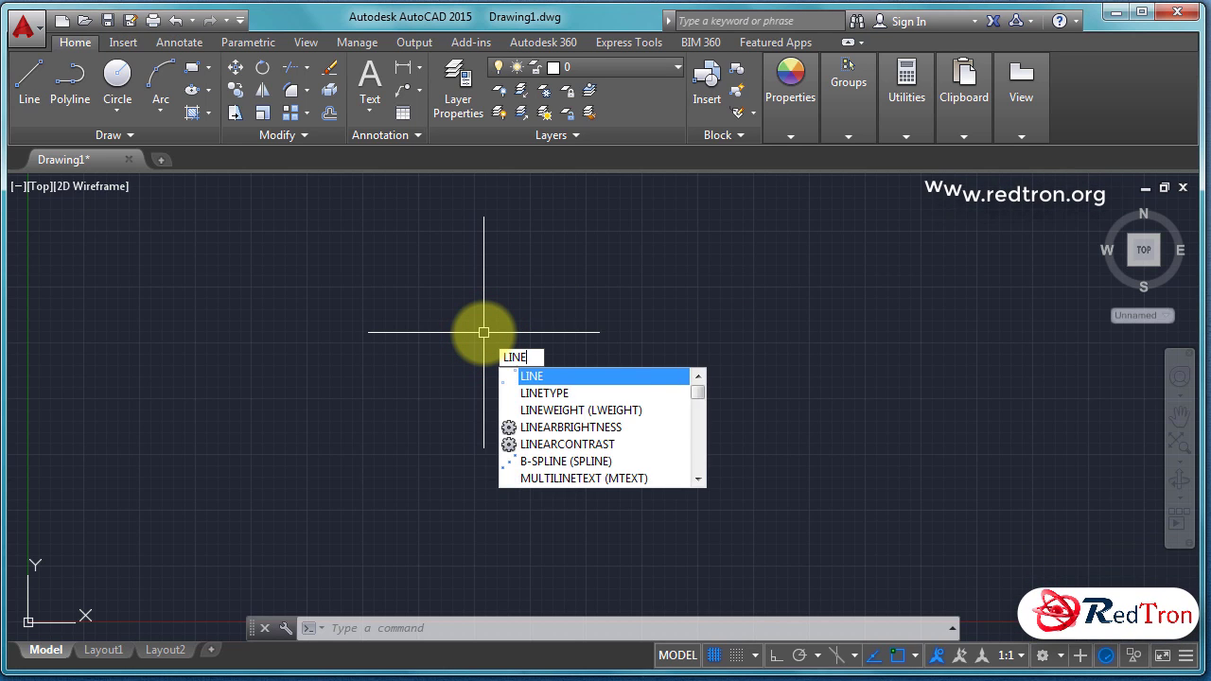
left_click(531, 377)
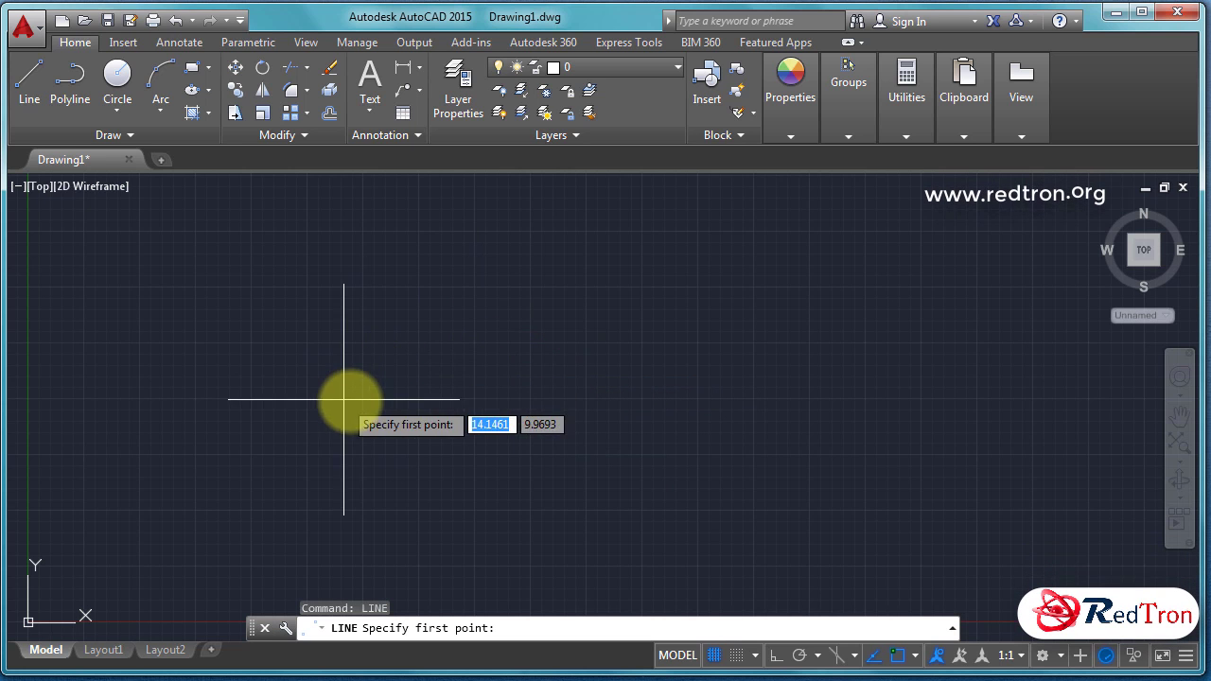
left_click(327, 310)
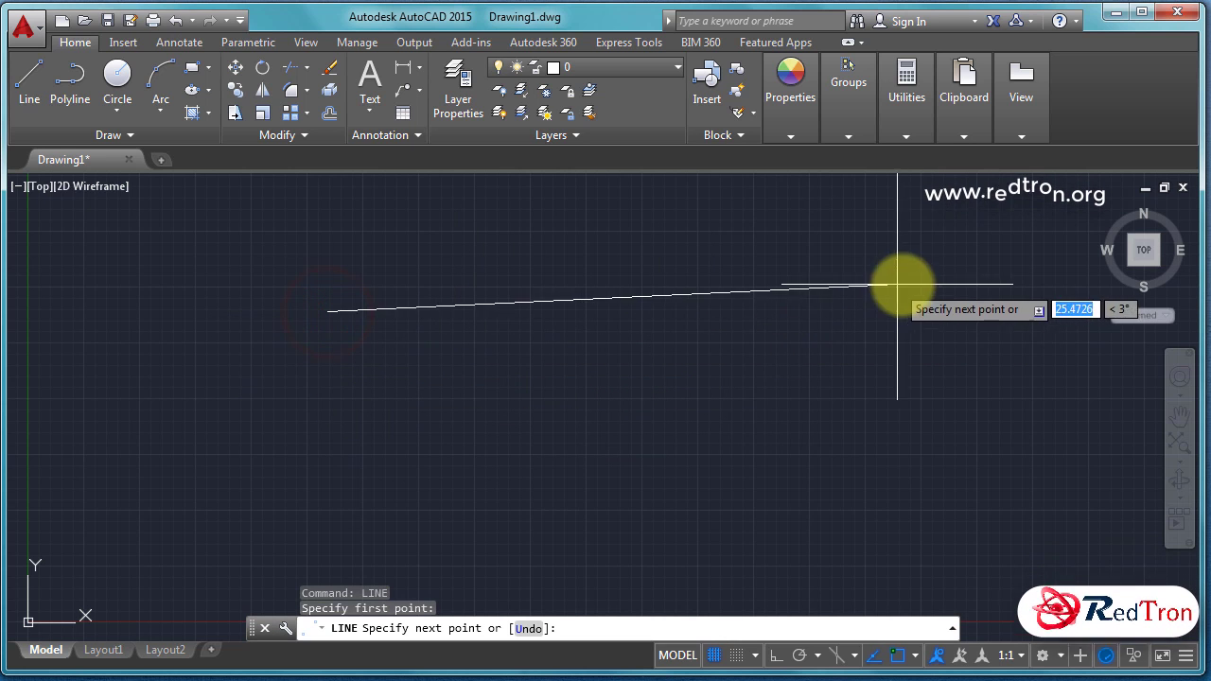
left_click(775, 655)
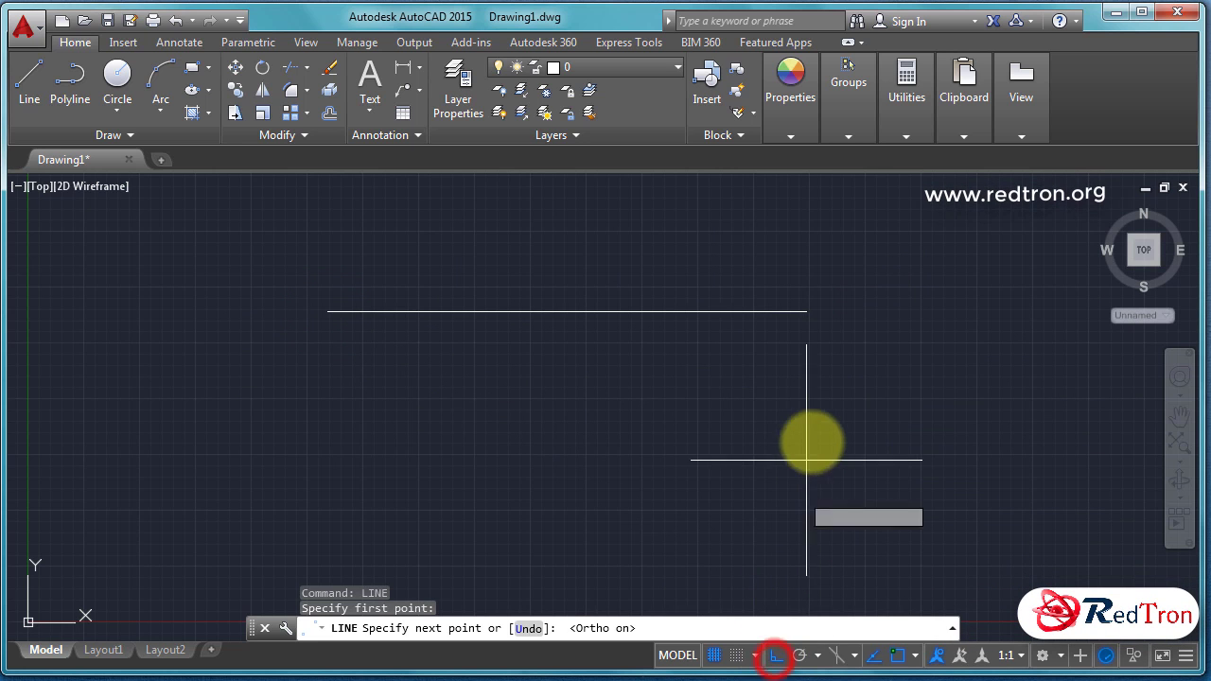
left_click(847, 388)
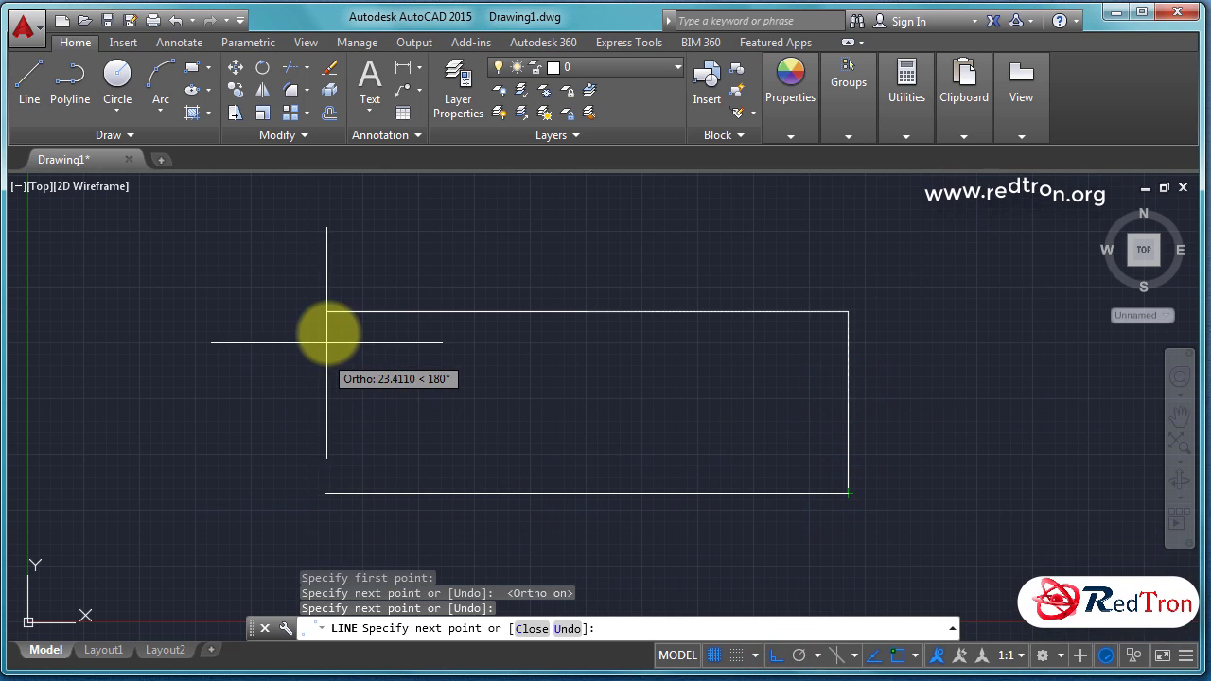
left_click(327, 493)
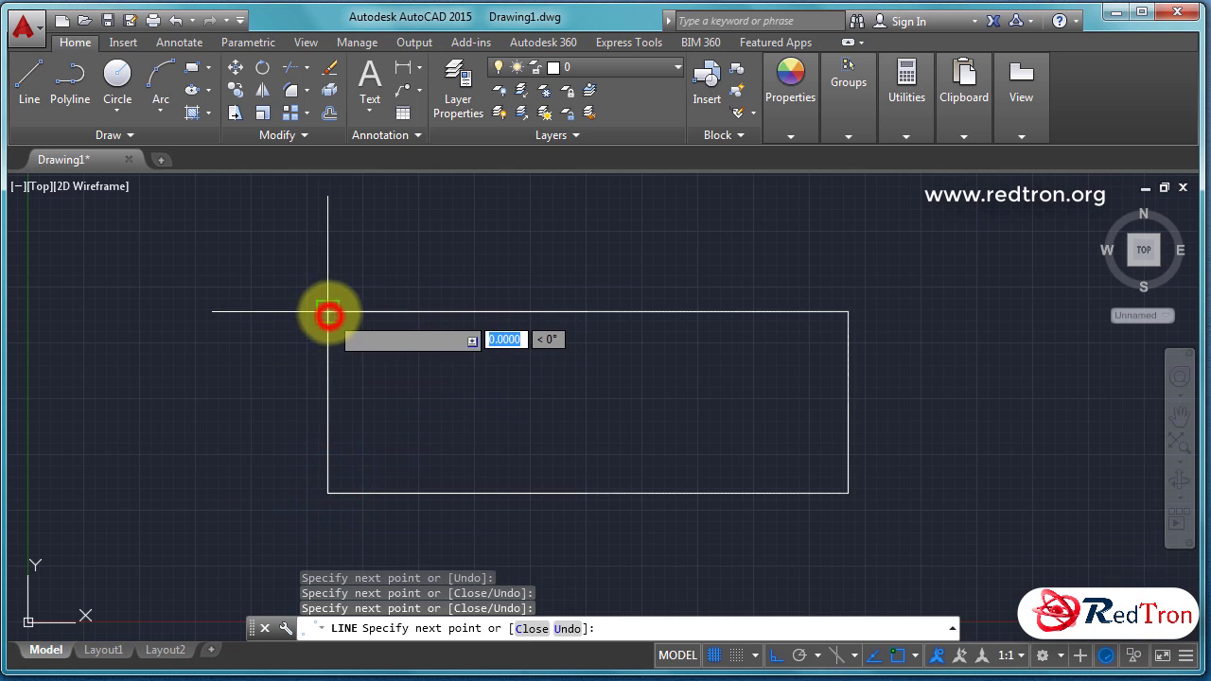
right_click(244, 311)
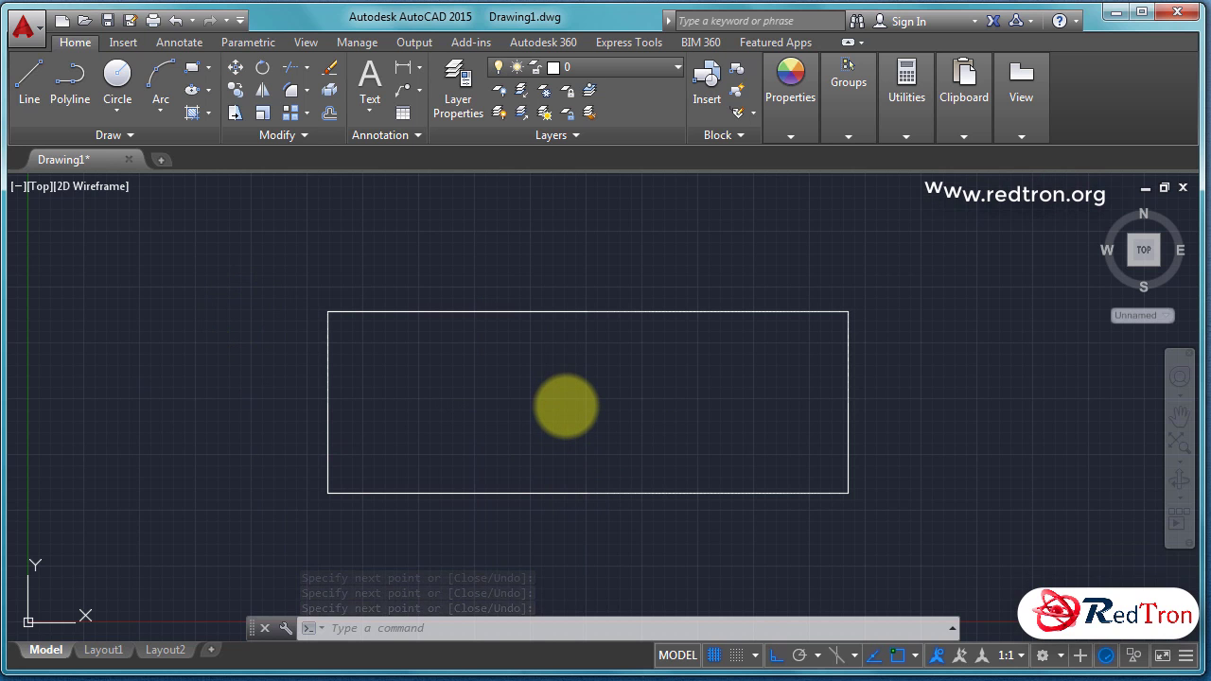
key("Escape")
key("Escape")
key("Escape")
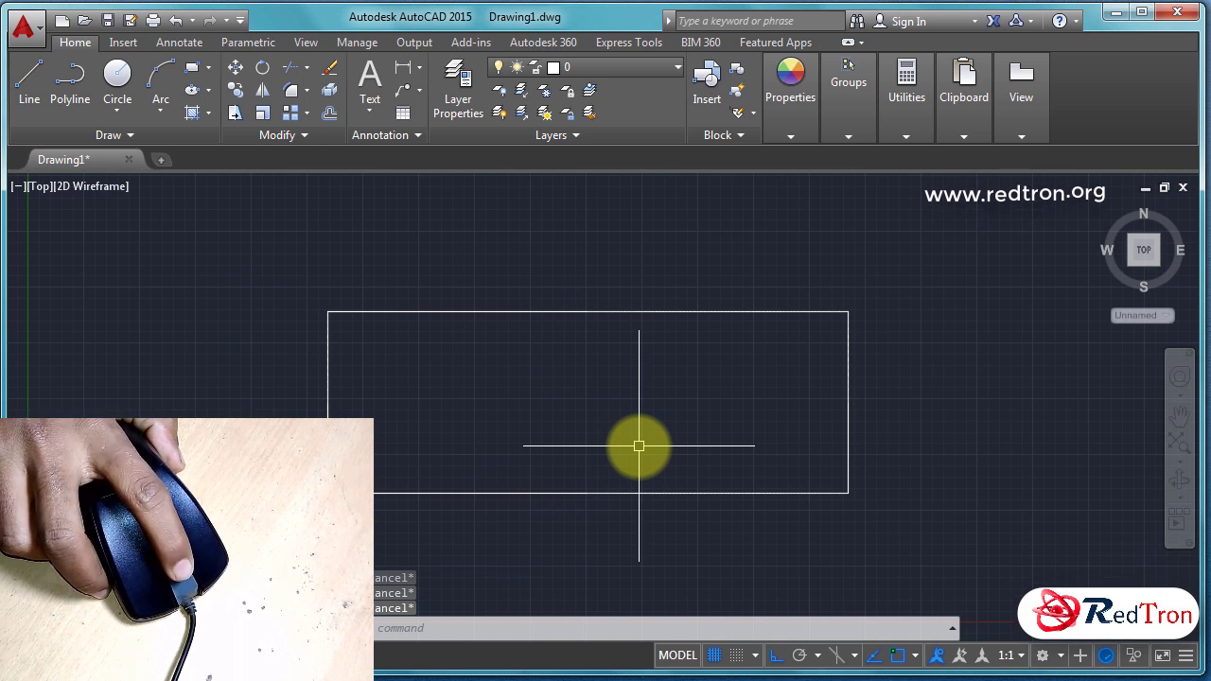
scroll(638, 446, "up", 2)
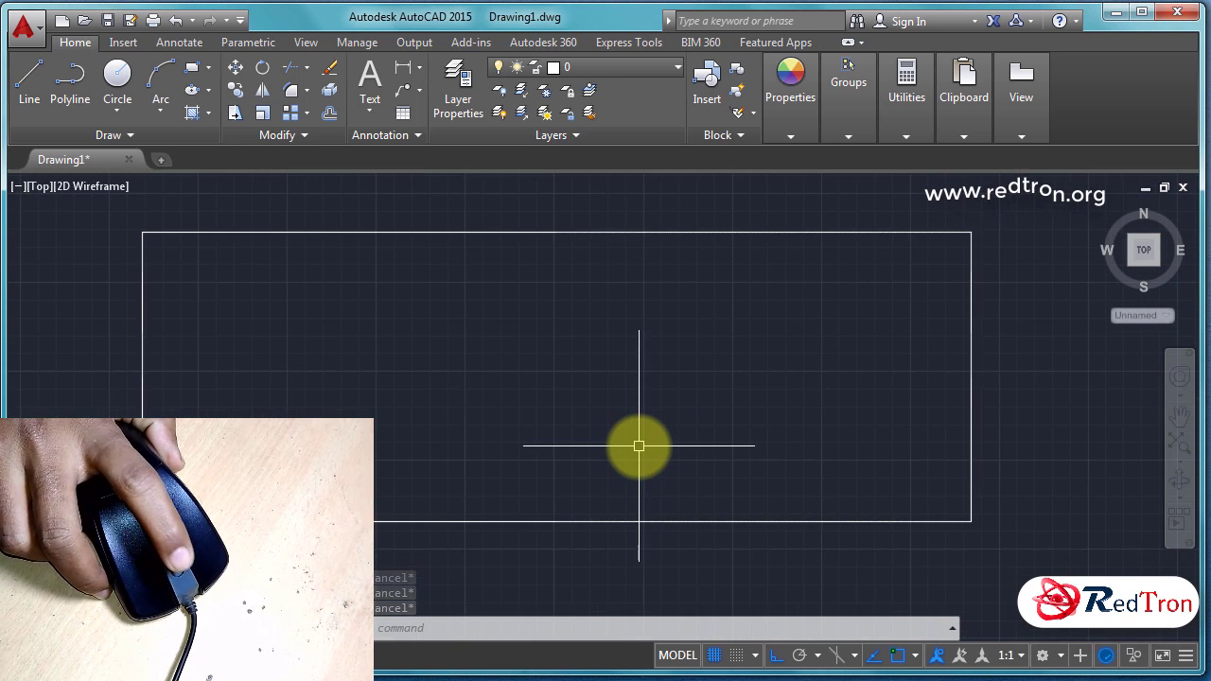
scroll(638, 446, "up", 5)
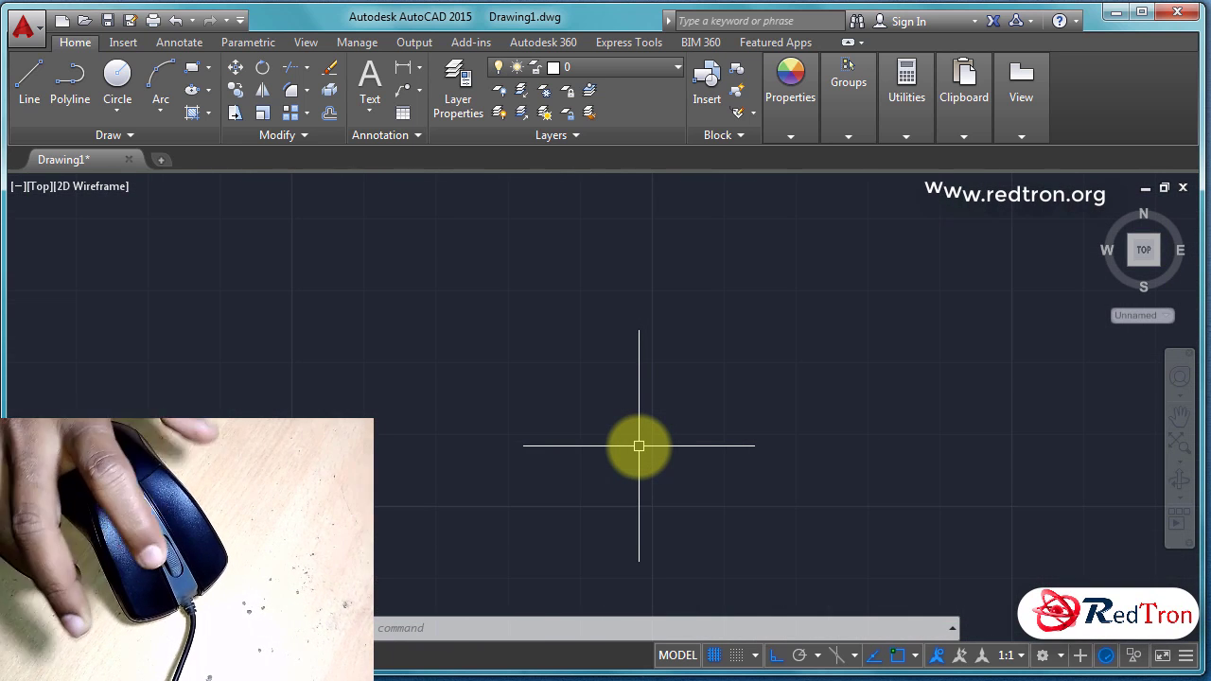
scroll(639, 446, "up", 2)
scroll(639, 446, "down", 3)
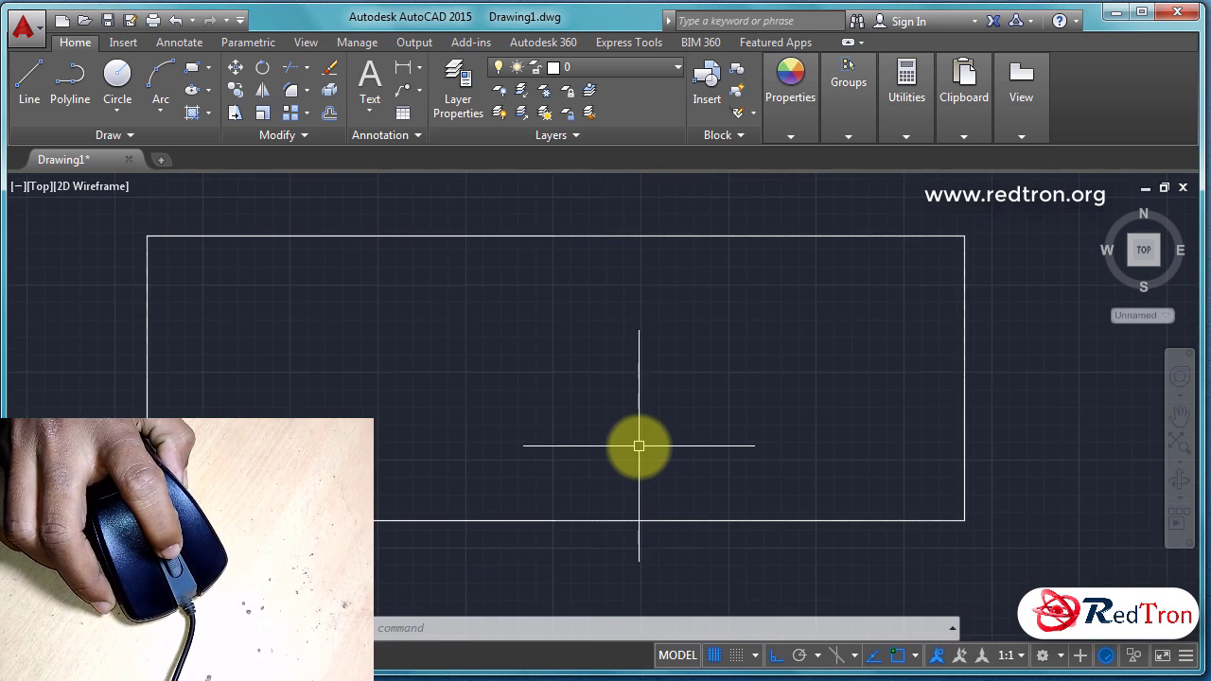
scroll(638, 446, "up", 2)
scroll(639, 445, "down", 3)
scroll(638, 446, "up", 2)
scroll(639, 446, "down", 2)
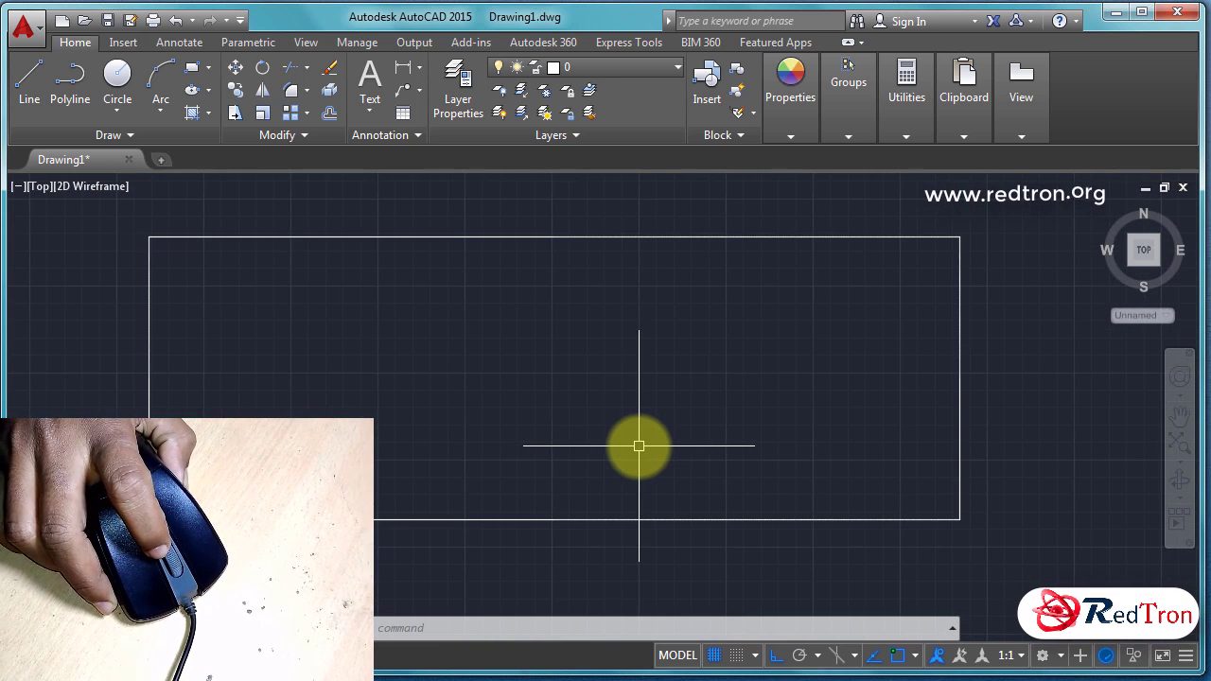
scroll(638, 445, "down", 3)
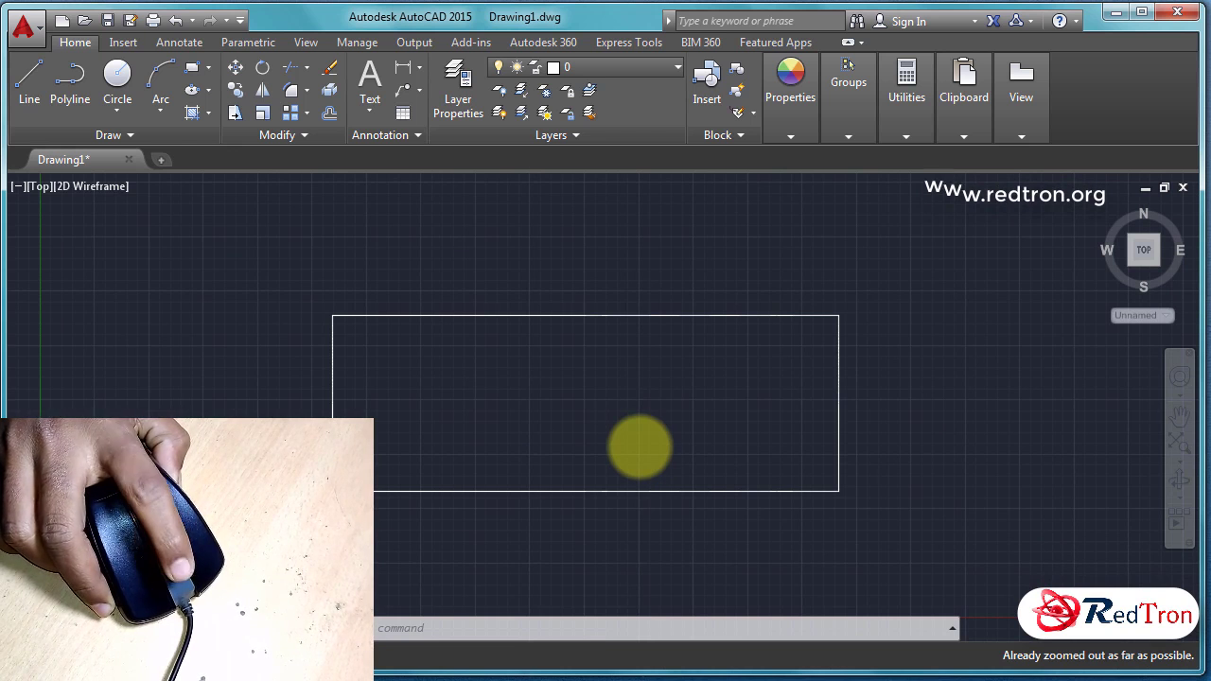
scroll(690, 450, "down", 2)
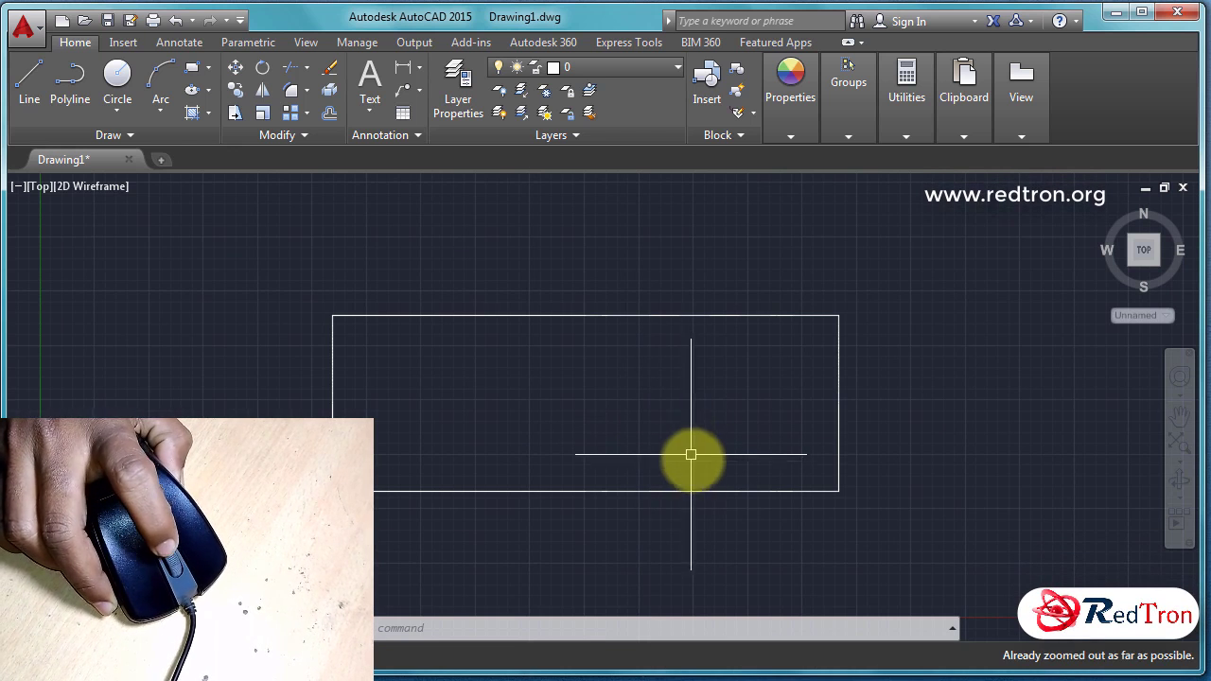
scroll(942, 572, "down", 2)
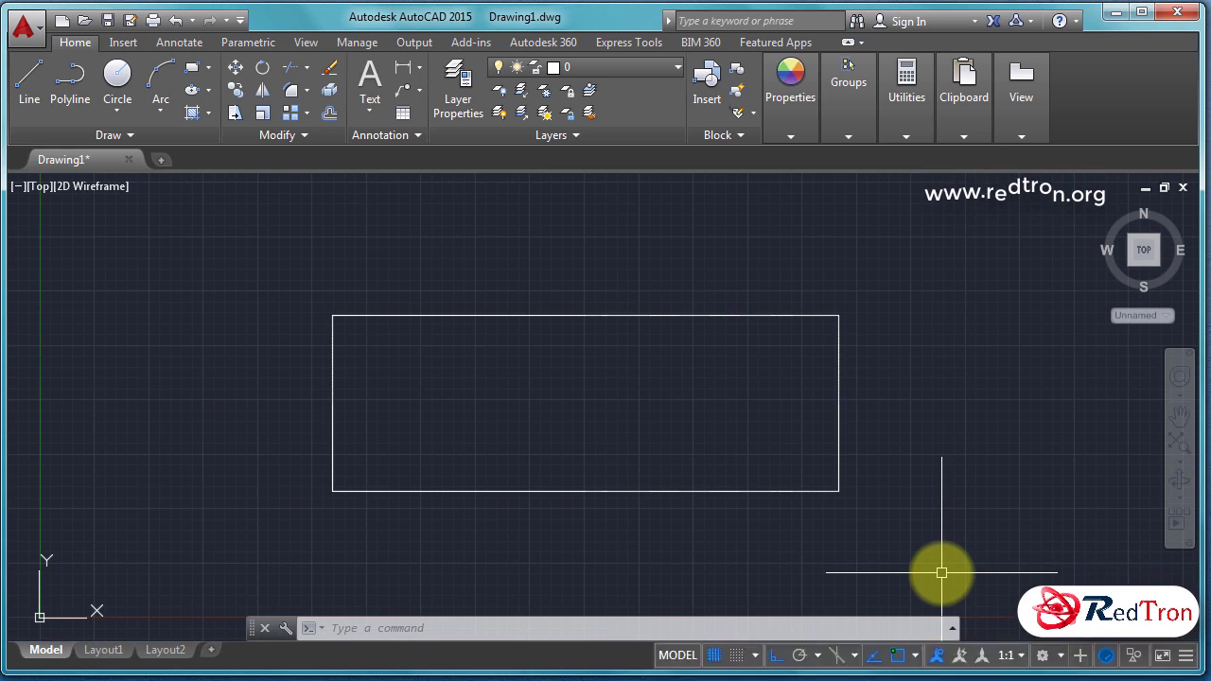
scroll(942, 573, "down", 2)
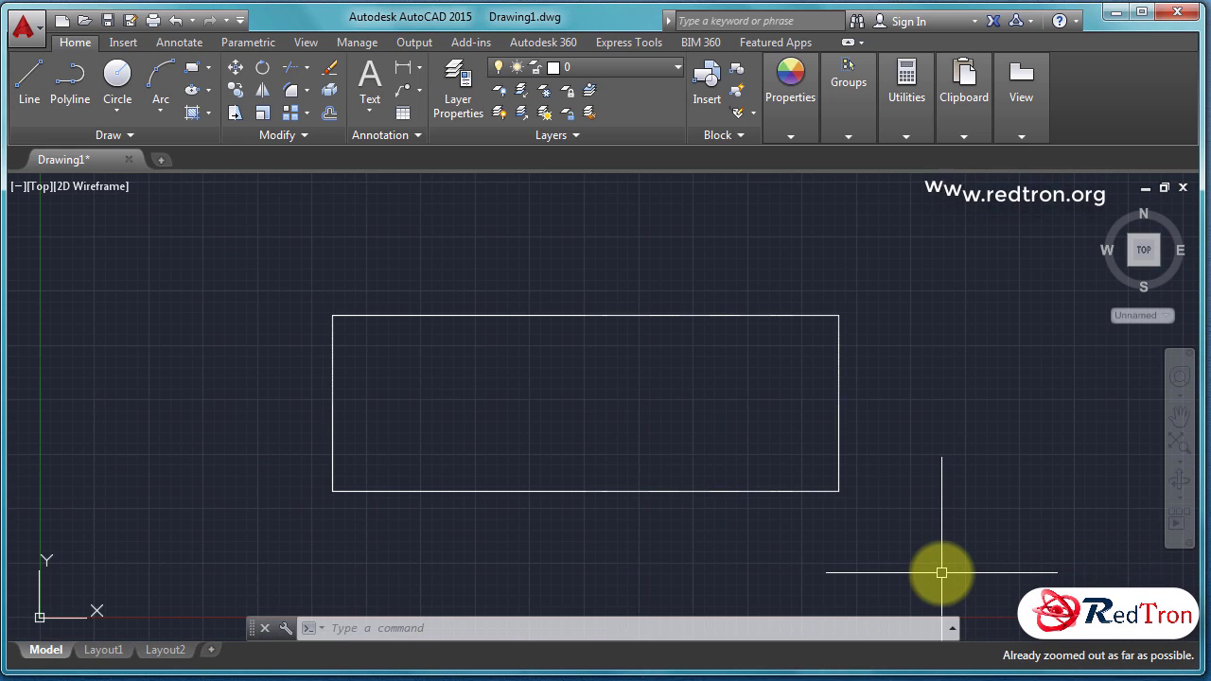
scroll(942, 573, "down", 2)
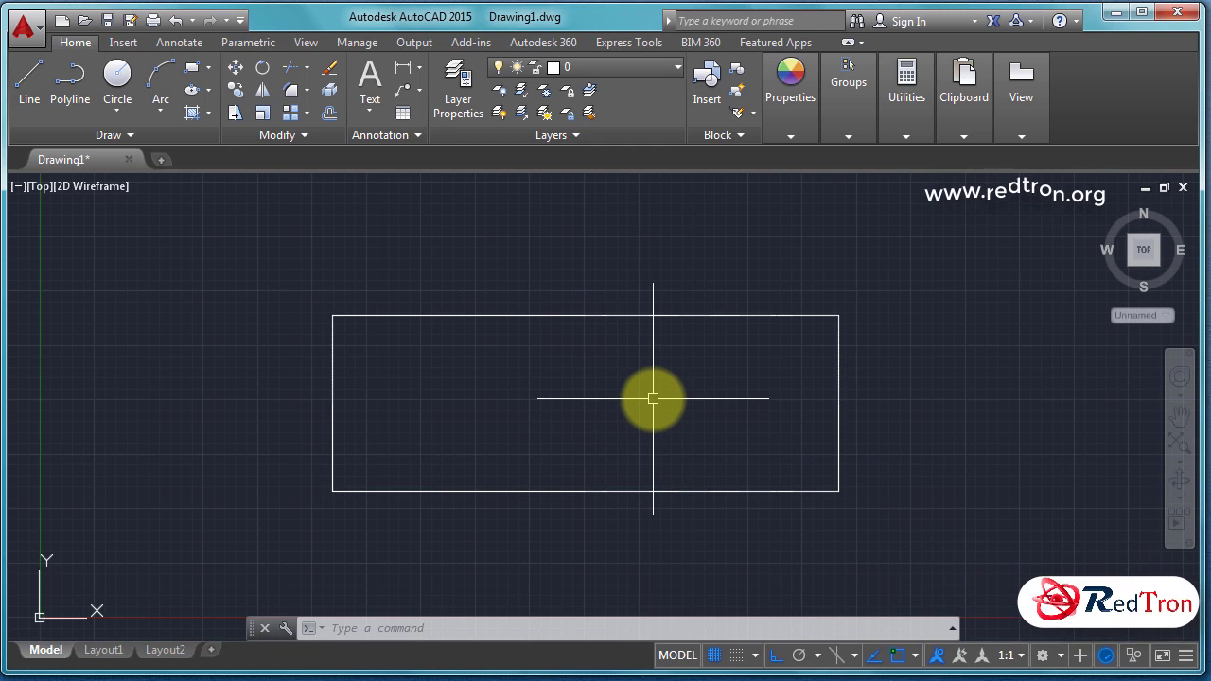
Step: Run REGENALL, wheel-zoom out and back in, then run REGENALL again
type("a")
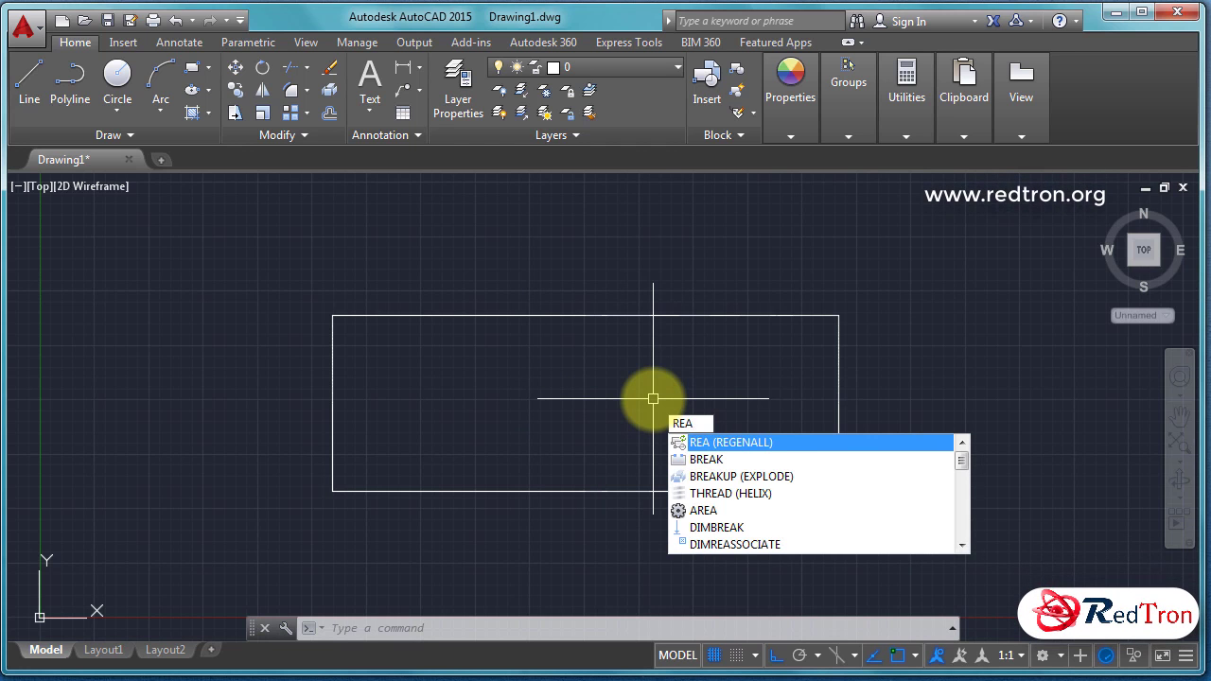
key("Return")
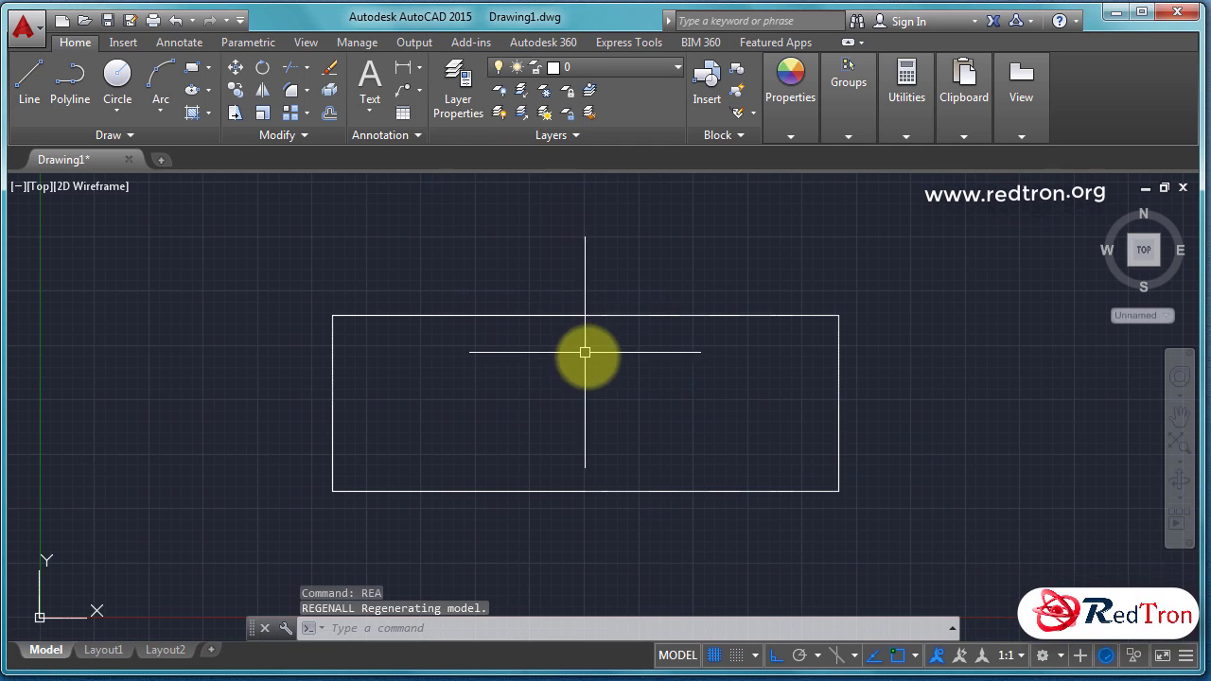
scroll(626, 345, "down", 2)
scroll(626, 344, "down", 2)
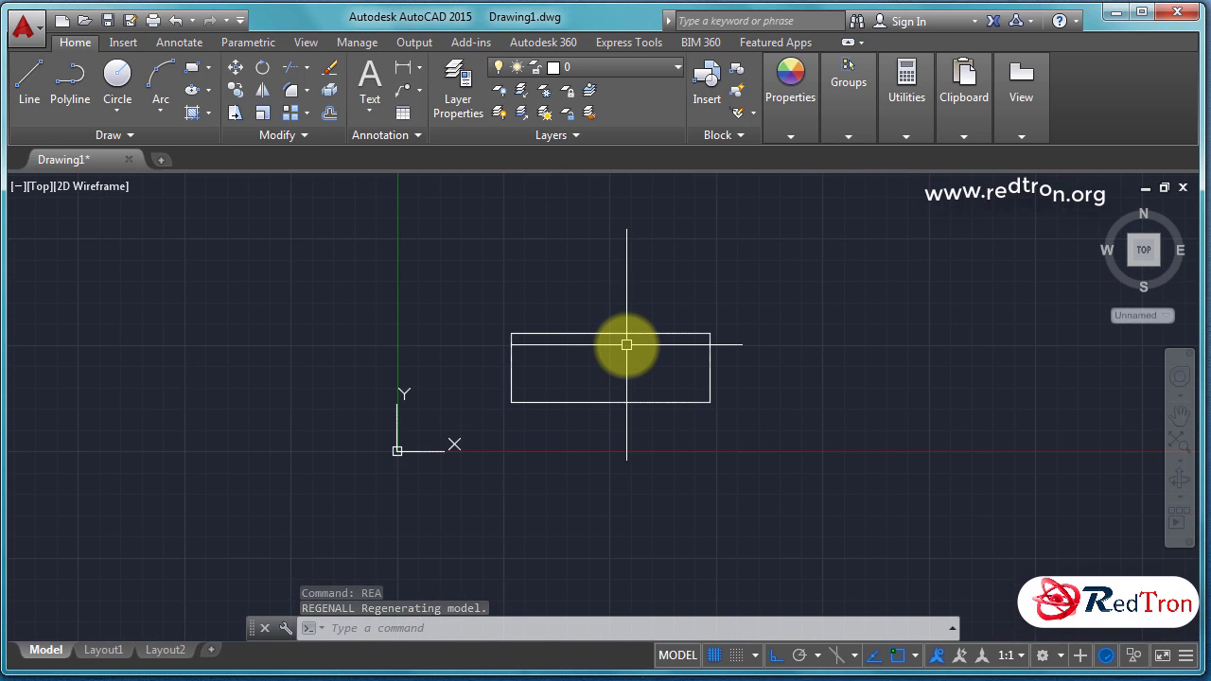
scroll(627, 344, "down", 2)
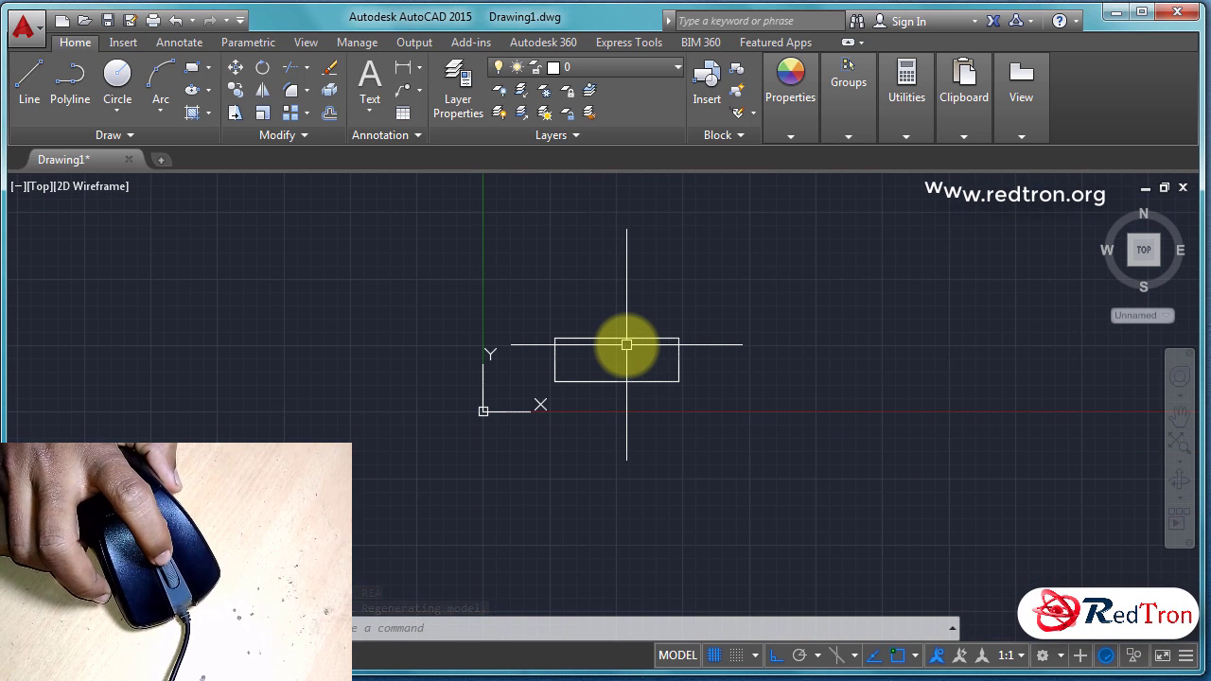
scroll(627, 344, "down", 2)
scroll(626, 345, "down", 1)
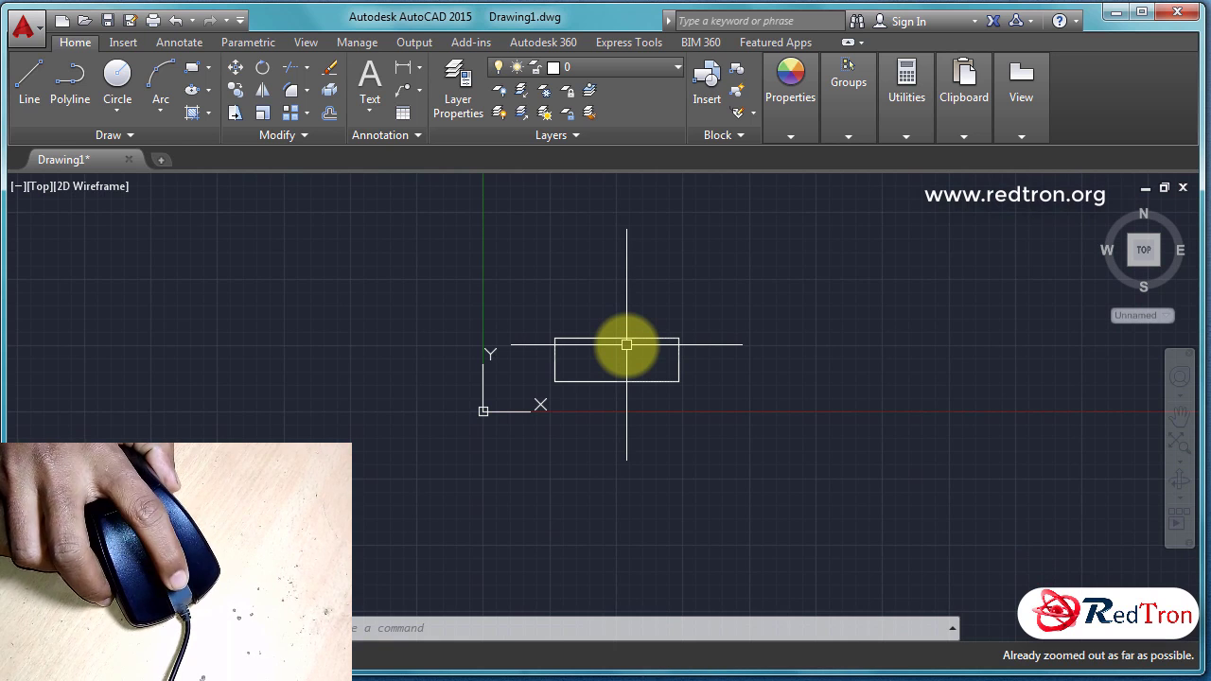
scroll(627, 345, "up", 4)
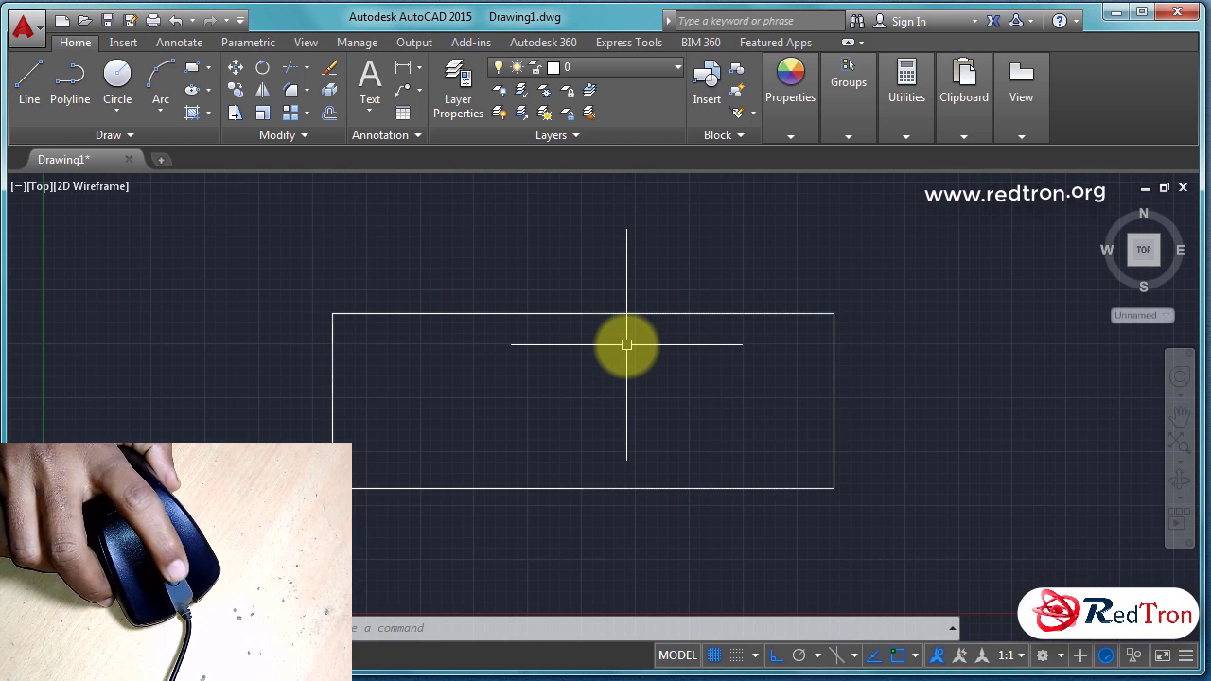
type("a")
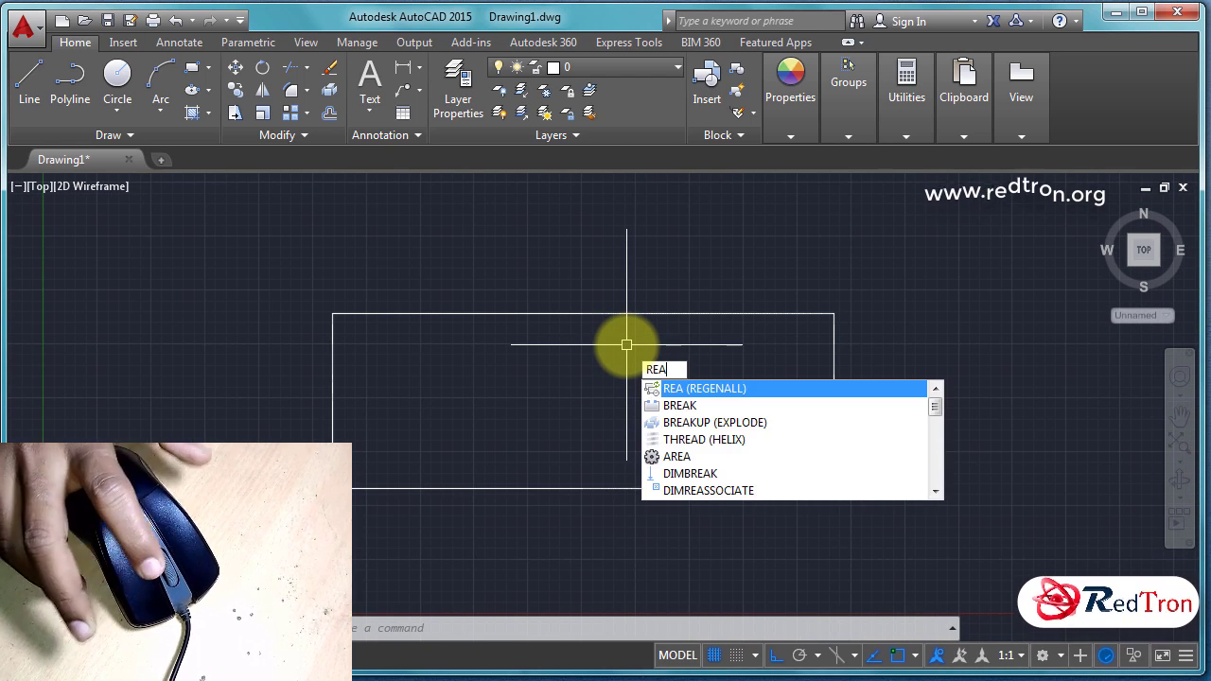
key("Return")
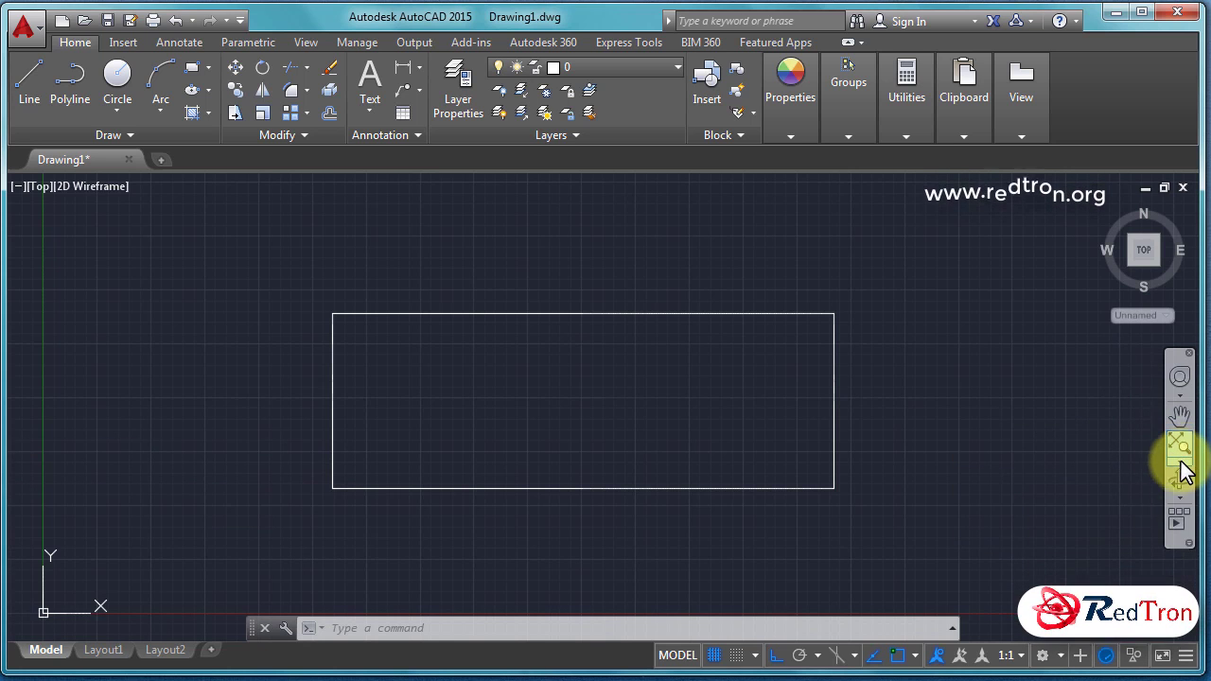
Step: Zoom in twice and back out using the navigation bar's zoom options
left_click(1180, 462)
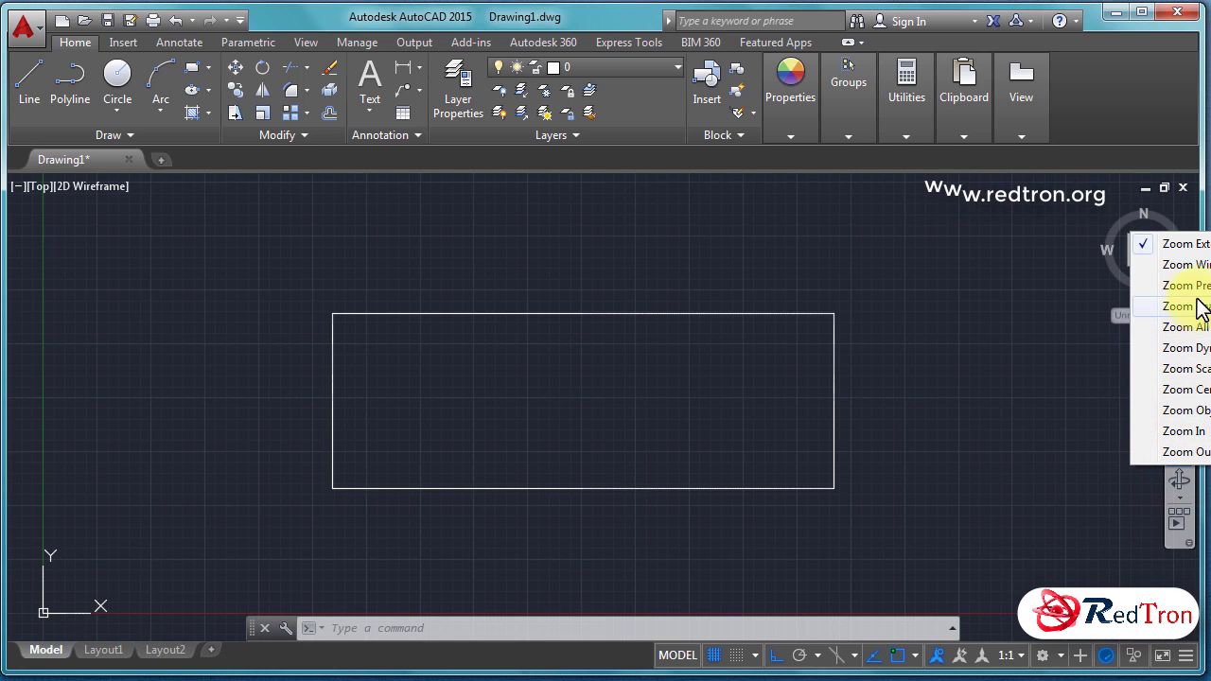
left_click(1184, 431)
left_click(1175, 439)
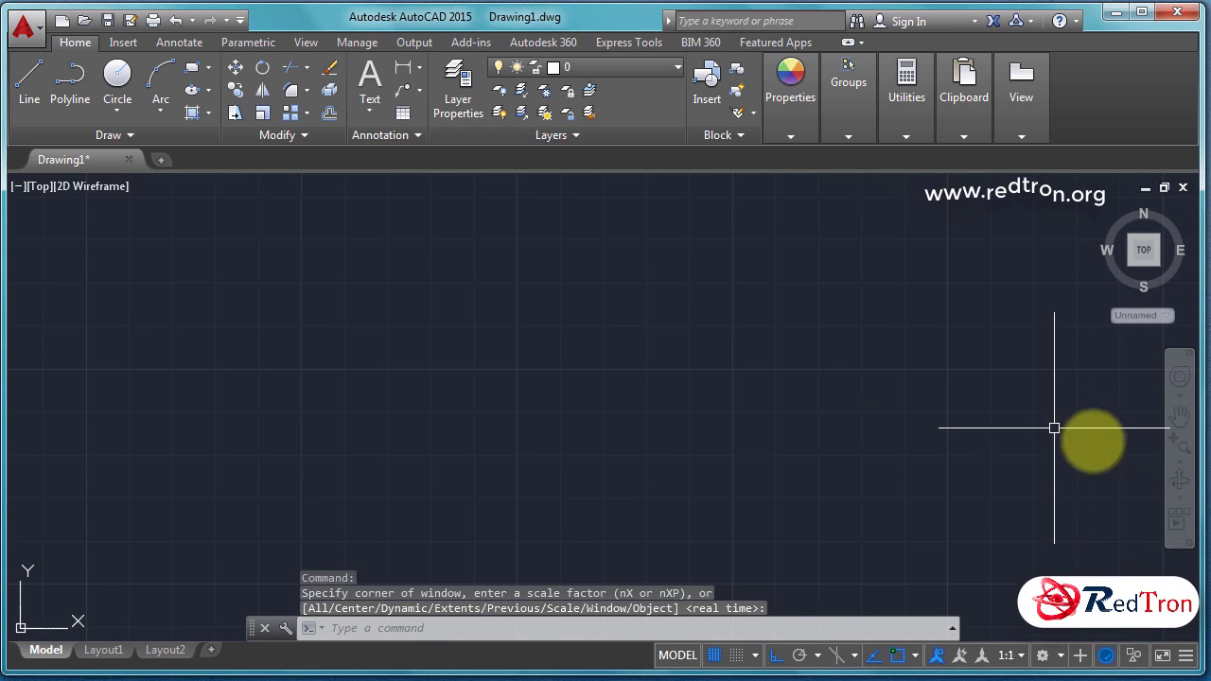
left_click(1181, 464)
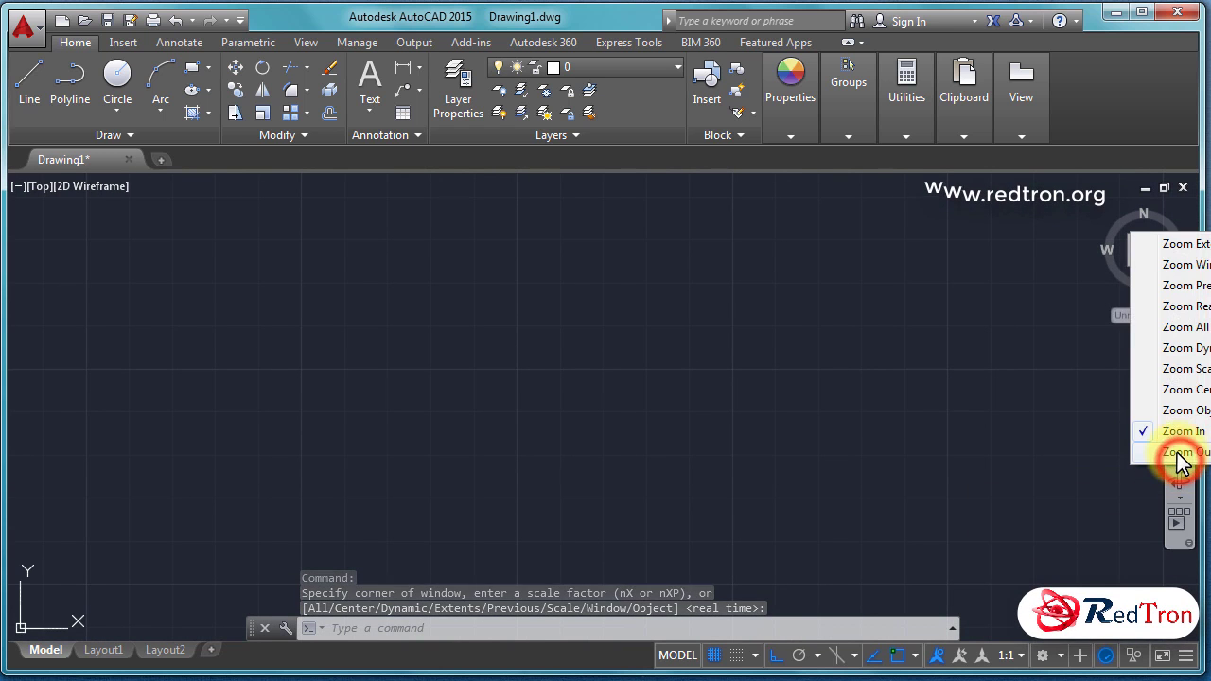
left_click(1179, 456)
left_click(1181, 460)
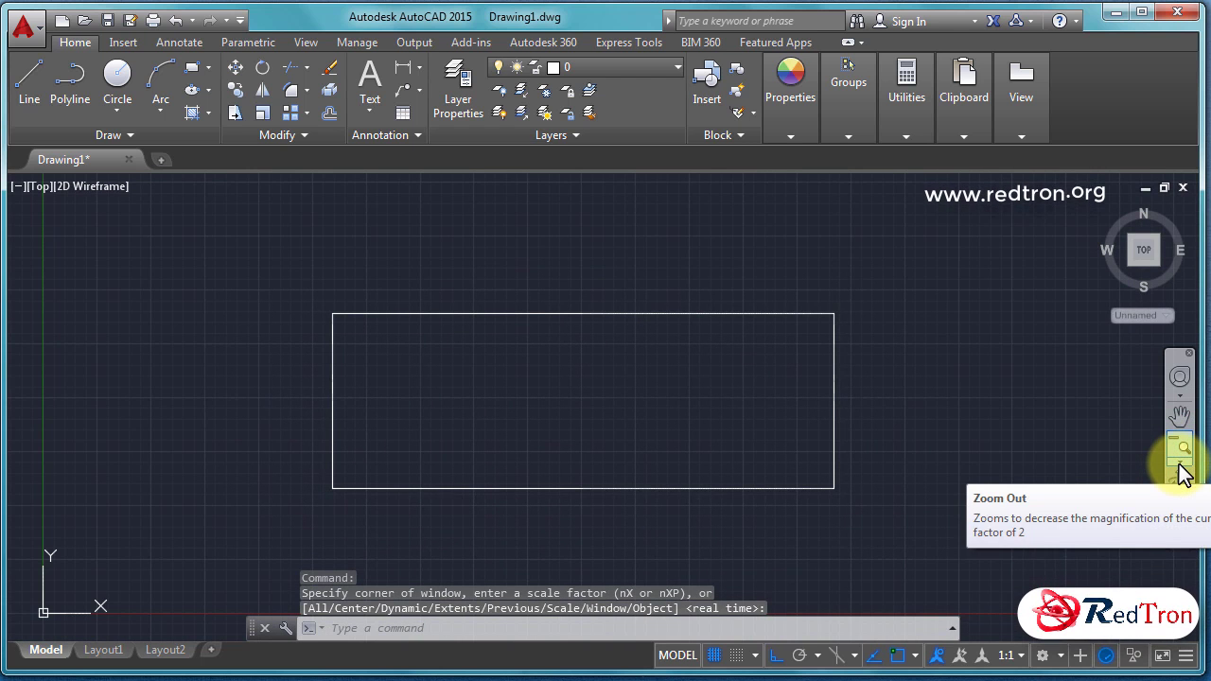
Step: Zoom Extents to fit the rectangle, then zoom out slightly with the wheel
left_click(1180, 463)
left_click(1175, 245)
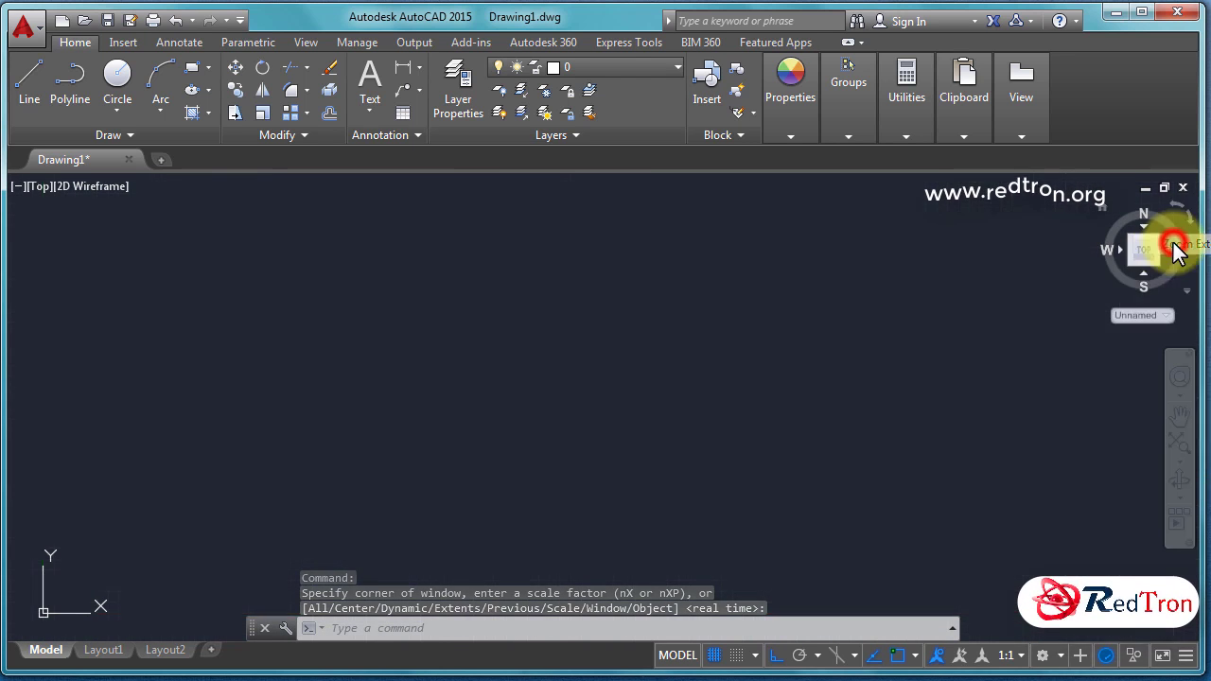
scroll(847, 390, "down", 3)
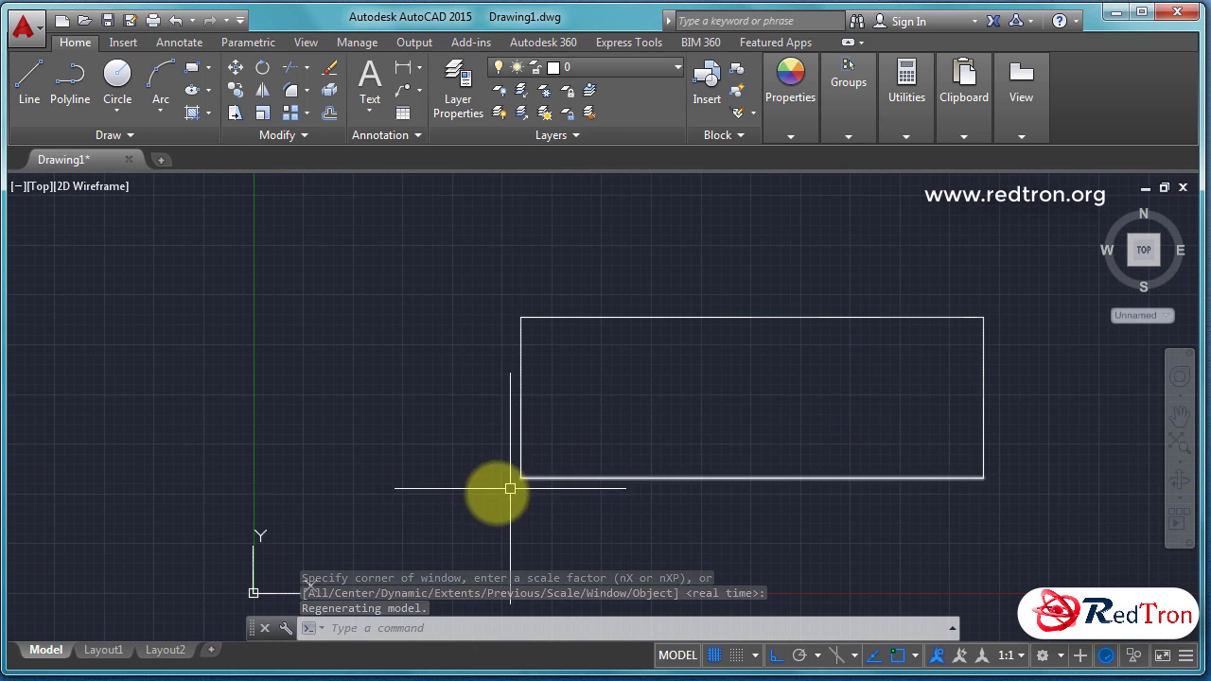
Step: Pan the rectangle toward the middle with middle-drags and the PAN command, then exit PAN
mouse_move(446, 474)
middle_mouse_down()
mouse_move(273, 457)
mouse_move(365, 427)
mouse_move(508, 431)
mouse_move(467, 472)
mouse_move(370, 470)
mouse_move(652, 445)
mouse_move(383, 458)
mouse_move(416, 454)
middle_mouse_up()
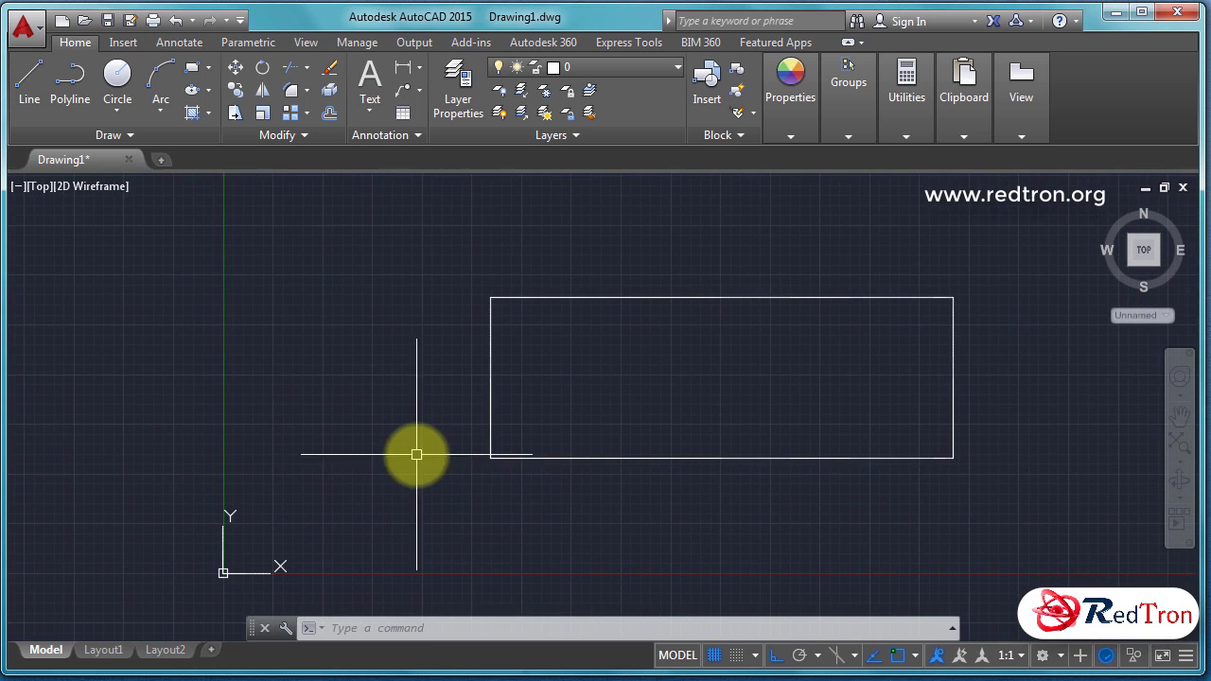
mouse_move(735, 395)
middle_mouse_down()
mouse_move(597, 388)
mouse_move(698, 399)
middle_mouse_up()
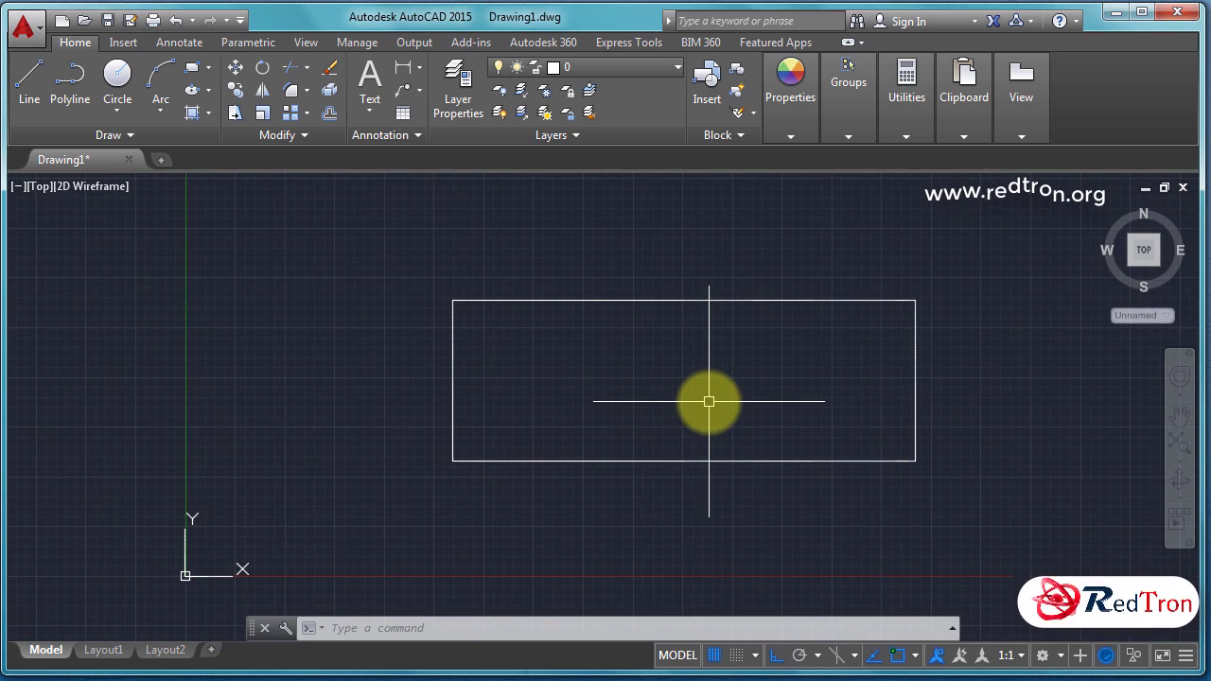
type("n")
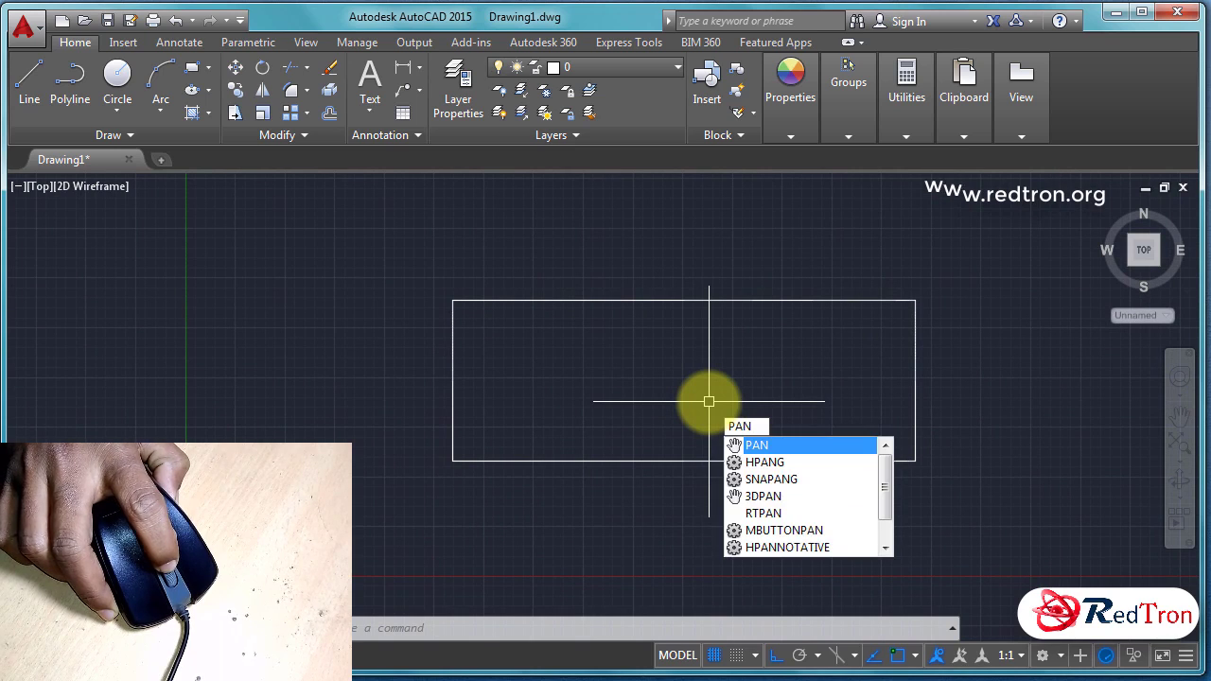
key("Return")
mouse_move(707, 402)
left_mouse_down()
mouse_move(653, 420)
mouse_move(378, 422)
mouse_move(507, 394)
mouse_move(778, 405)
mouse_move(616, 419)
mouse_move(519, 416)
mouse_move(792, 400)
mouse_move(647, 428)
mouse_move(539, 398)
mouse_move(565, 357)
mouse_move(597, 435)
mouse_move(739, 385)
mouse_move(626, 420)
mouse_move(572, 408)
left_mouse_up()
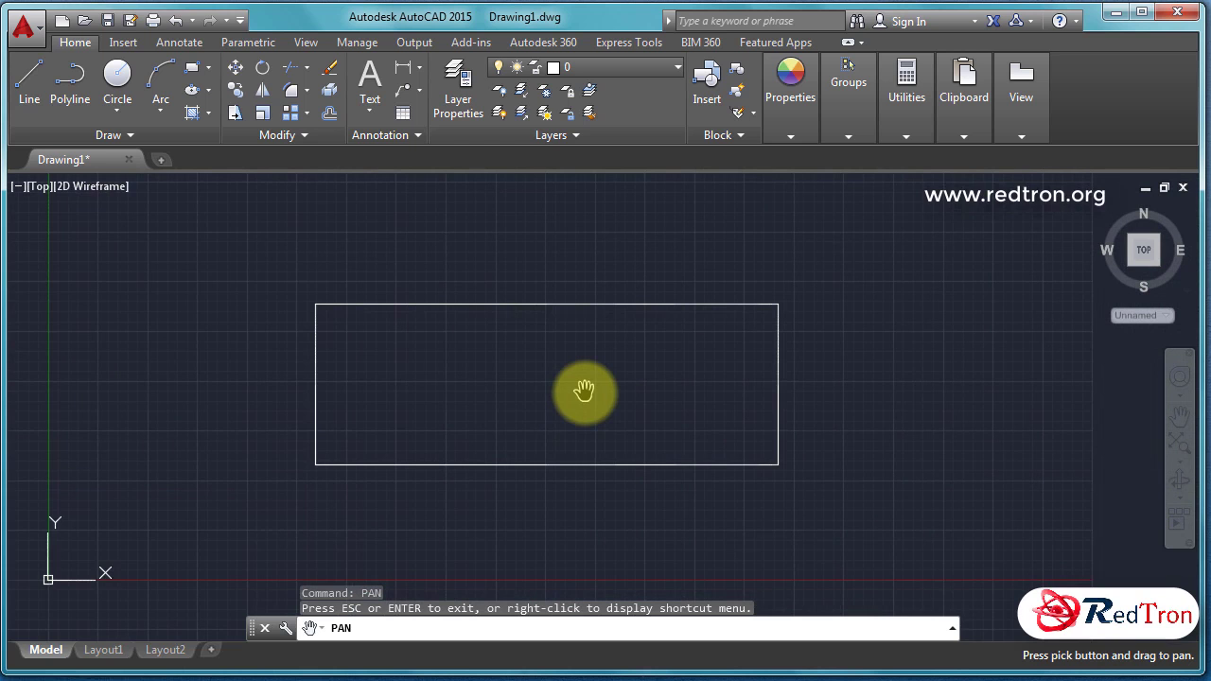
right_click(584, 391)
key("Escape")
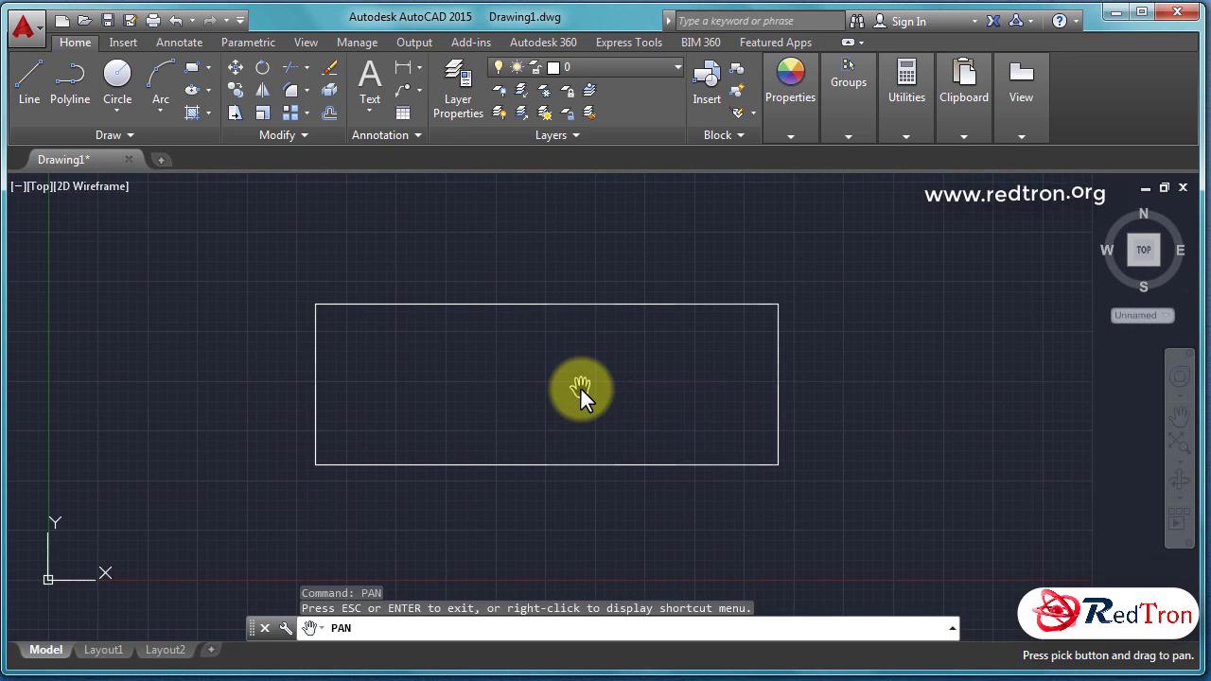
key("Escape")
key("Escape")
key("Escape")
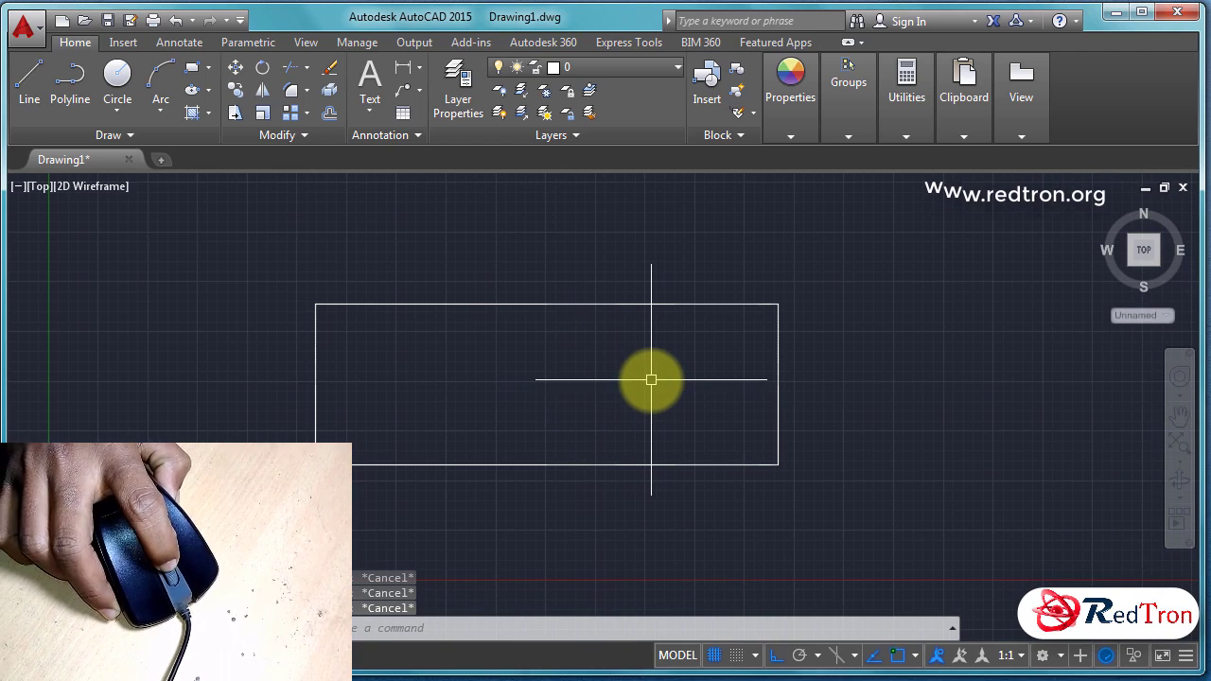
Step: Pan slightly, then Shift-orbit so the rectangle is seen from a tilted 3D angle
middle_click_drag(627, 362, 650, 373)
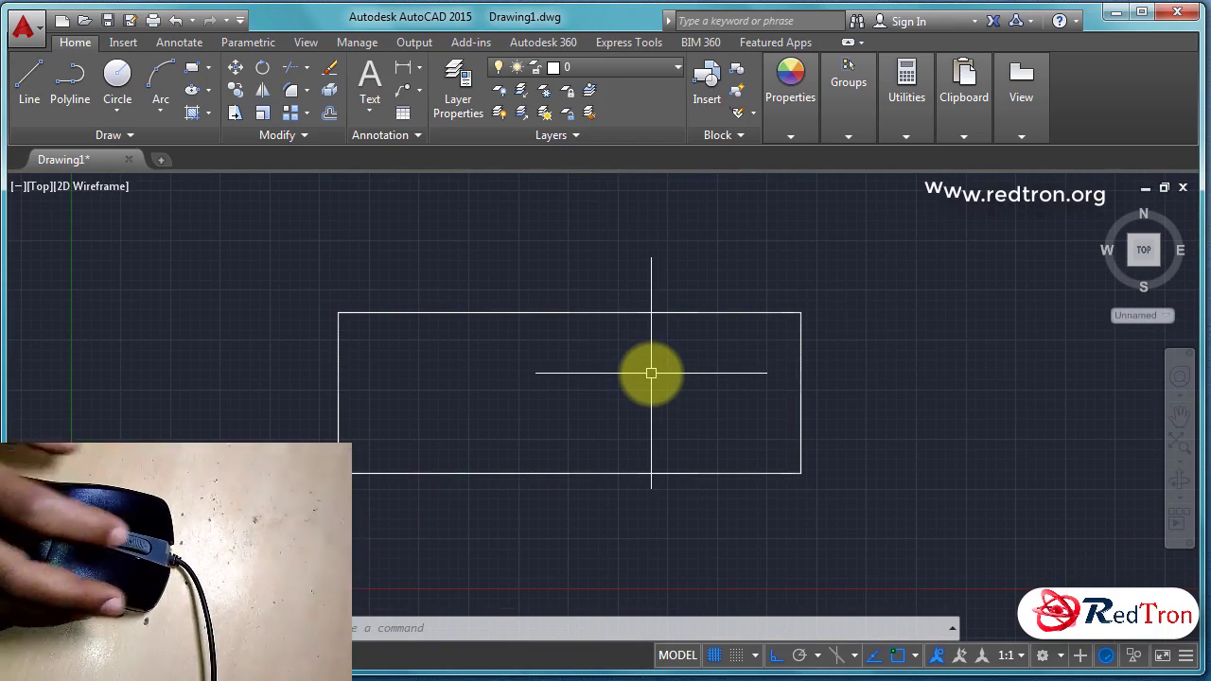
middle_click_drag(651, 372, 597, 236, "shift")
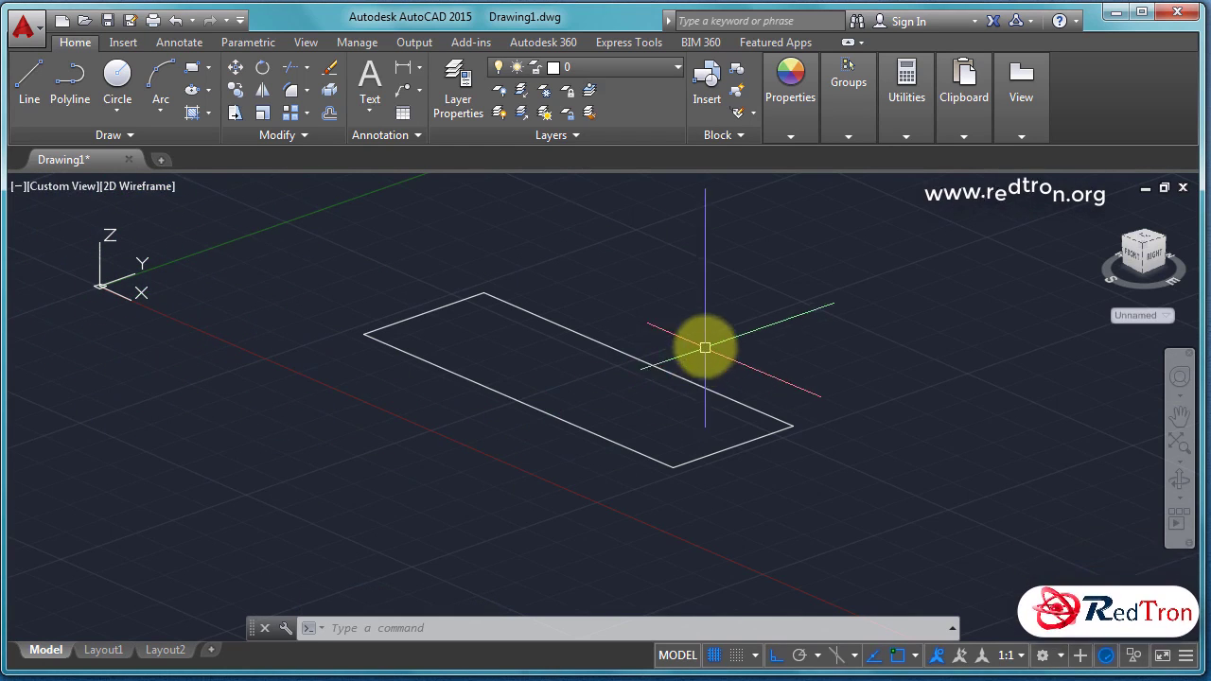
mouse_move(705, 349)
middle_mouse_down()
mouse_move(603, 366)
mouse_move(895, 350)
mouse_move(709, 398)
mouse_move(774, 419)
mouse_move(797, 346)
mouse_move(735, 309)
mouse_move(672, 392)
mouse_move(767, 404)
mouse_move(776, 388)
middle_mouse_up()
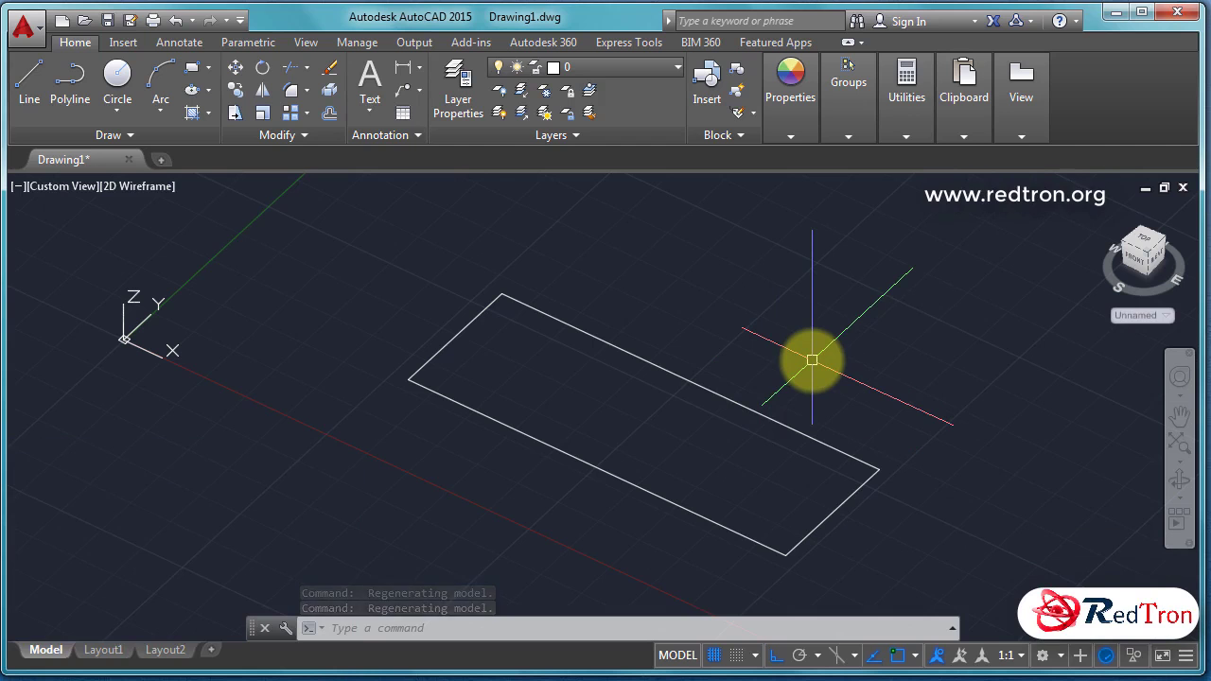
key("Escape")
key("Escape")
key("Escape")
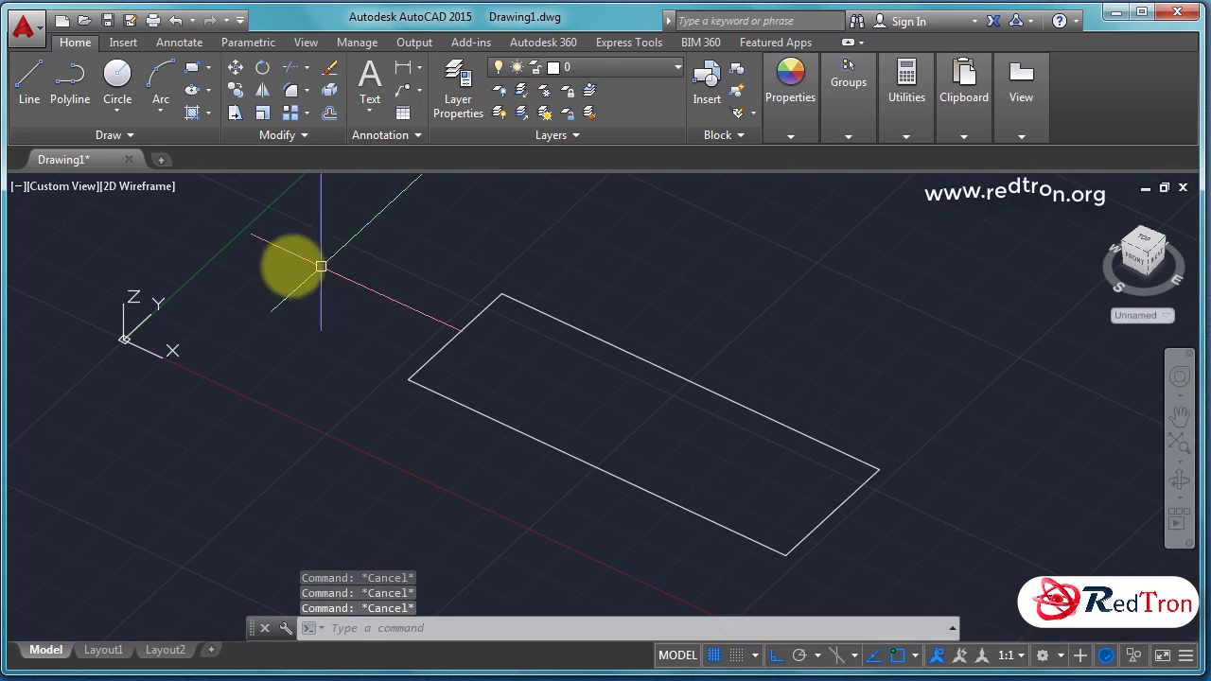
left_click(59, 186)
Step: Switch to Top view, then run PLAN with World for a flat top-down view, zoomed out
left_click(101, 237)
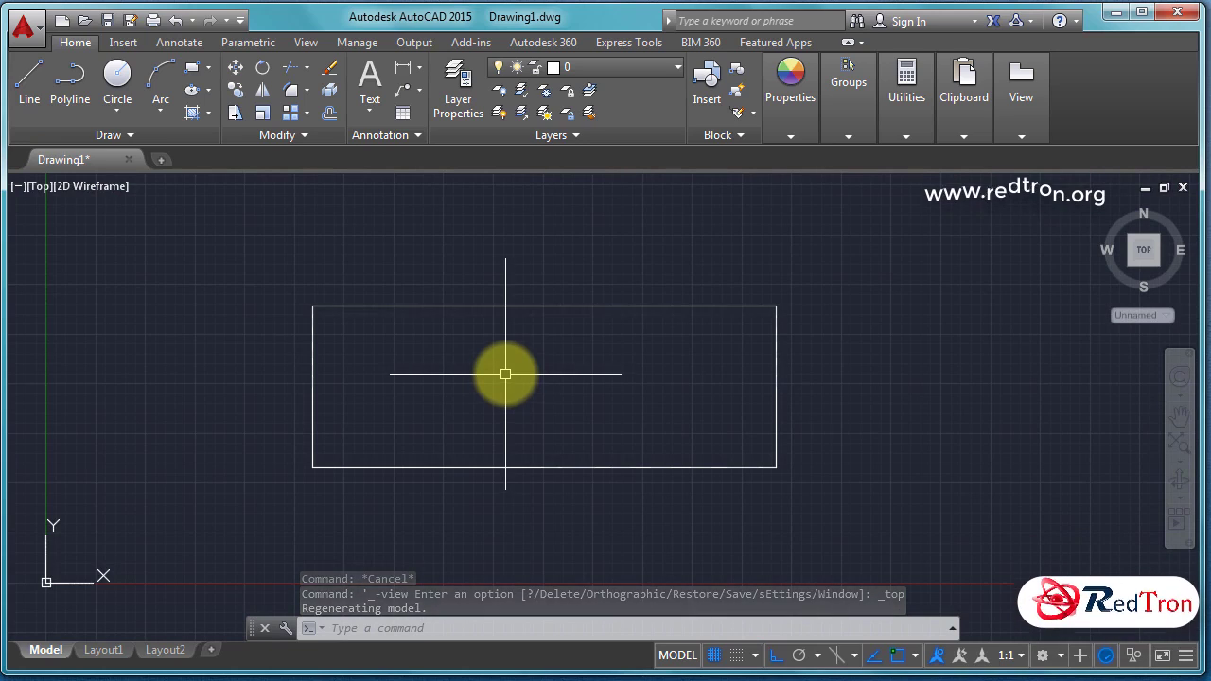
middle_click_drag(515, 374, 639, 327, "shift")
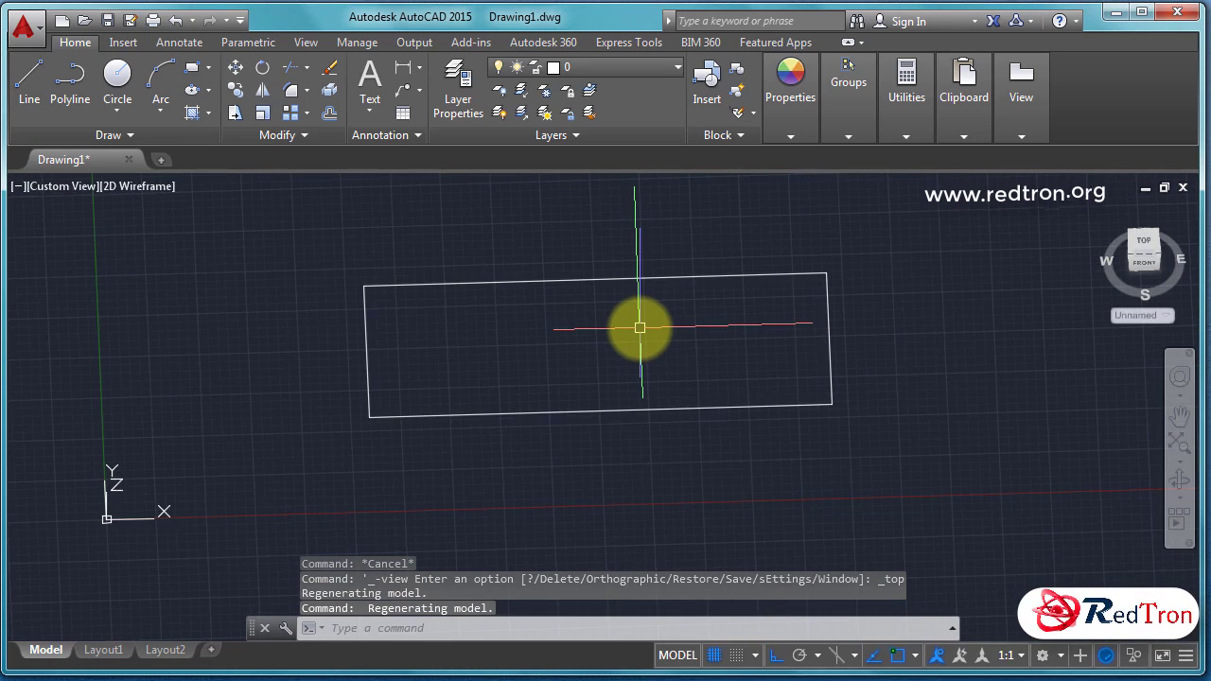
type("n")
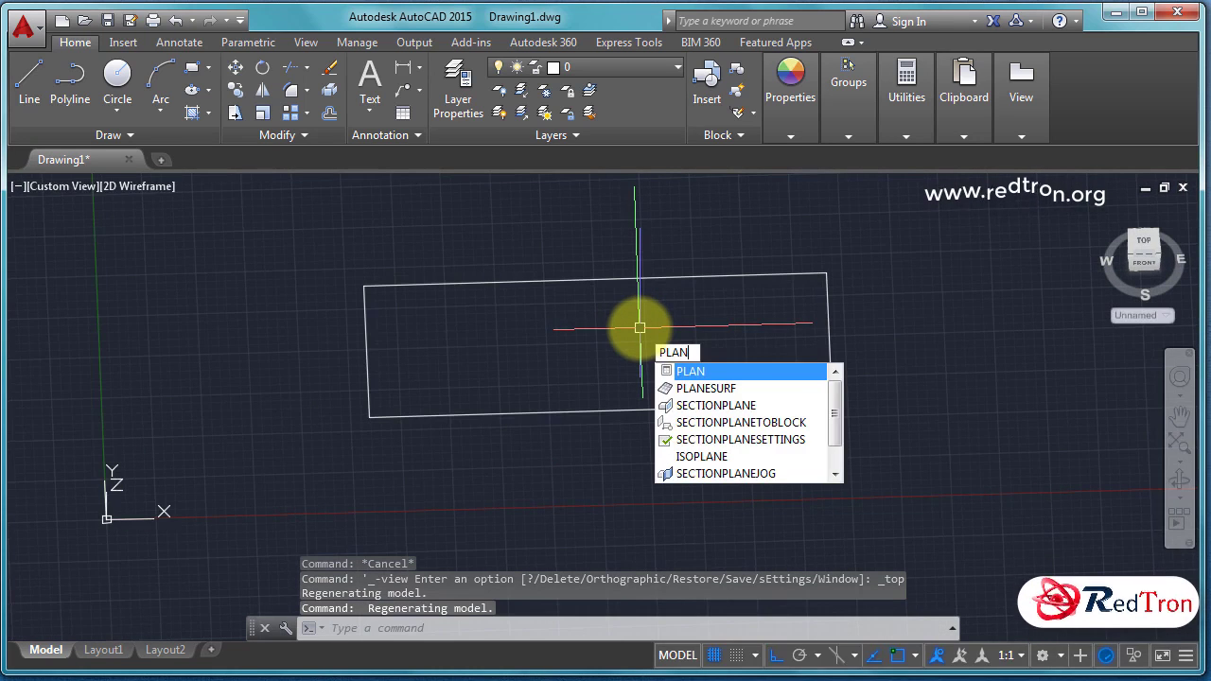
key("Return")
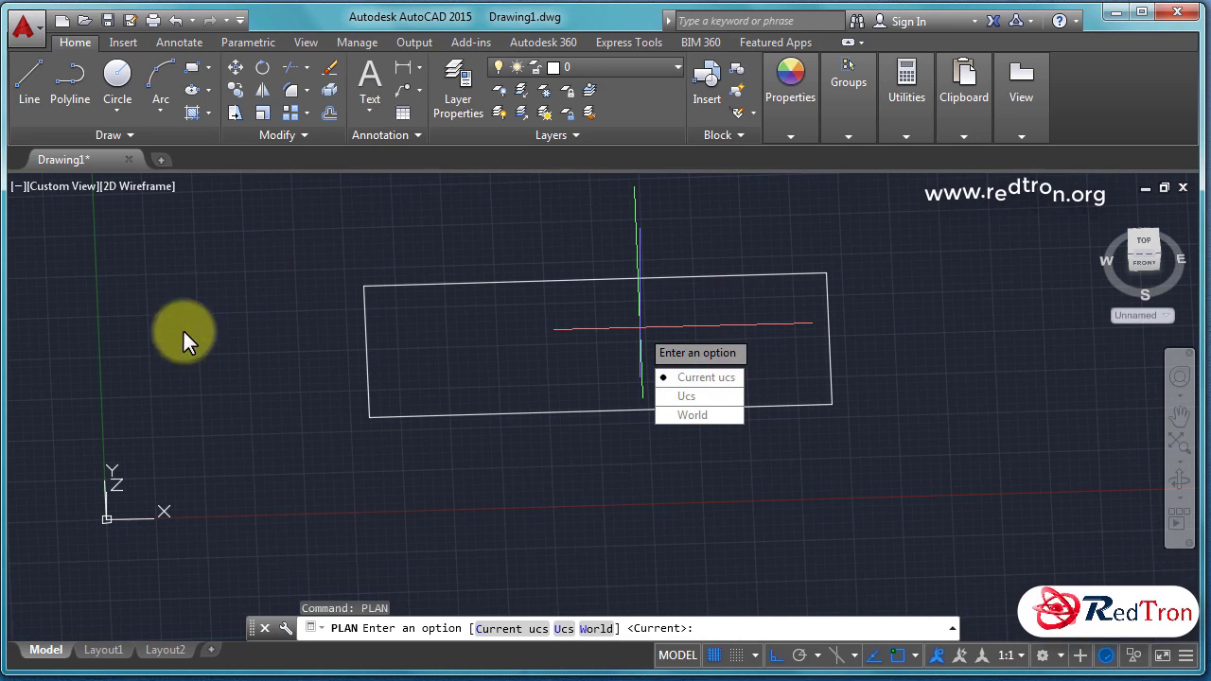
left_click(705, 417)
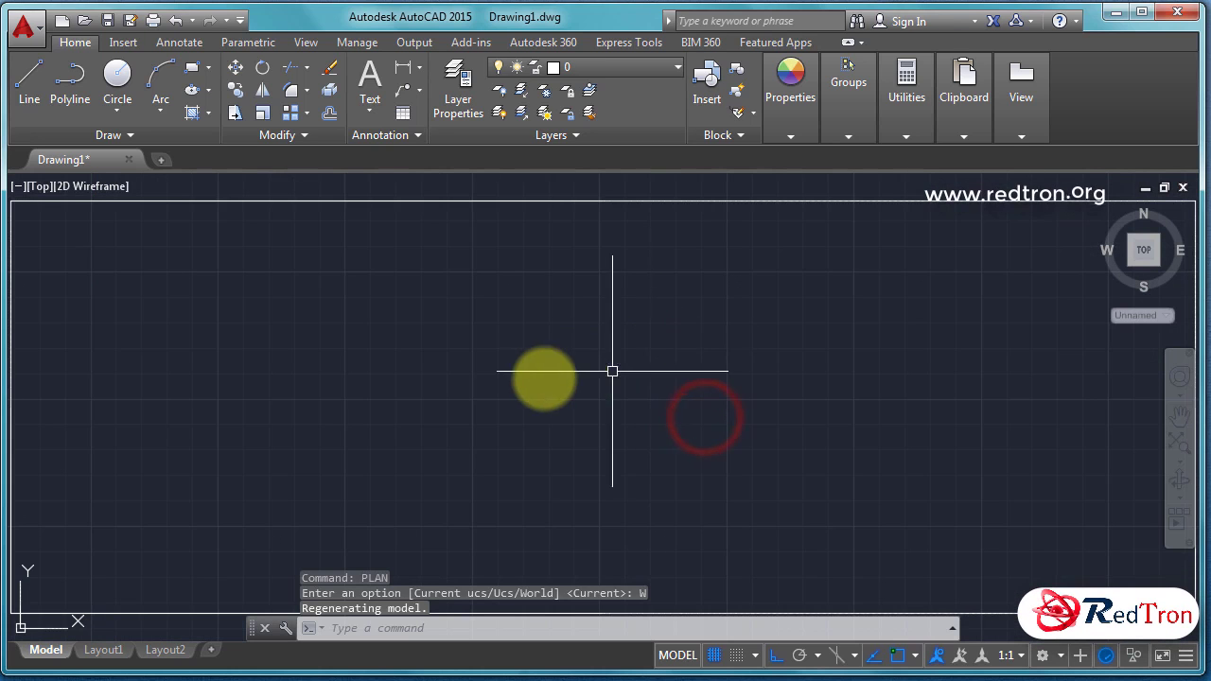
scroll(538, 381, "down", 2)
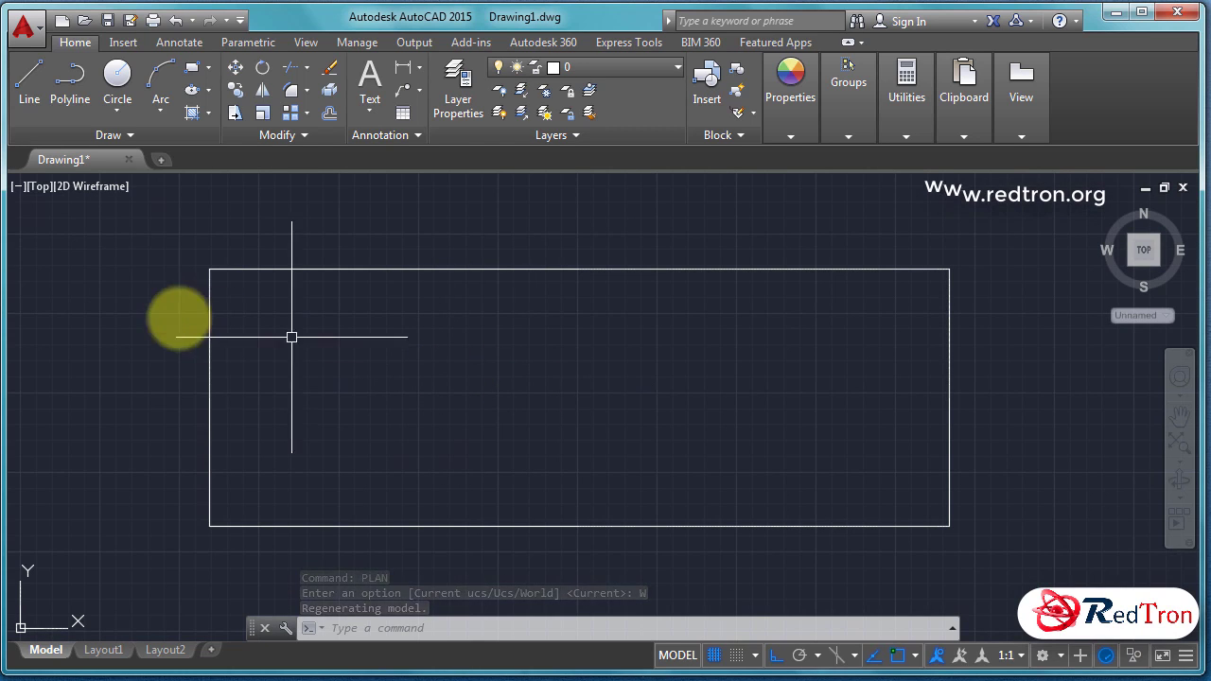
left_click(44, 189)
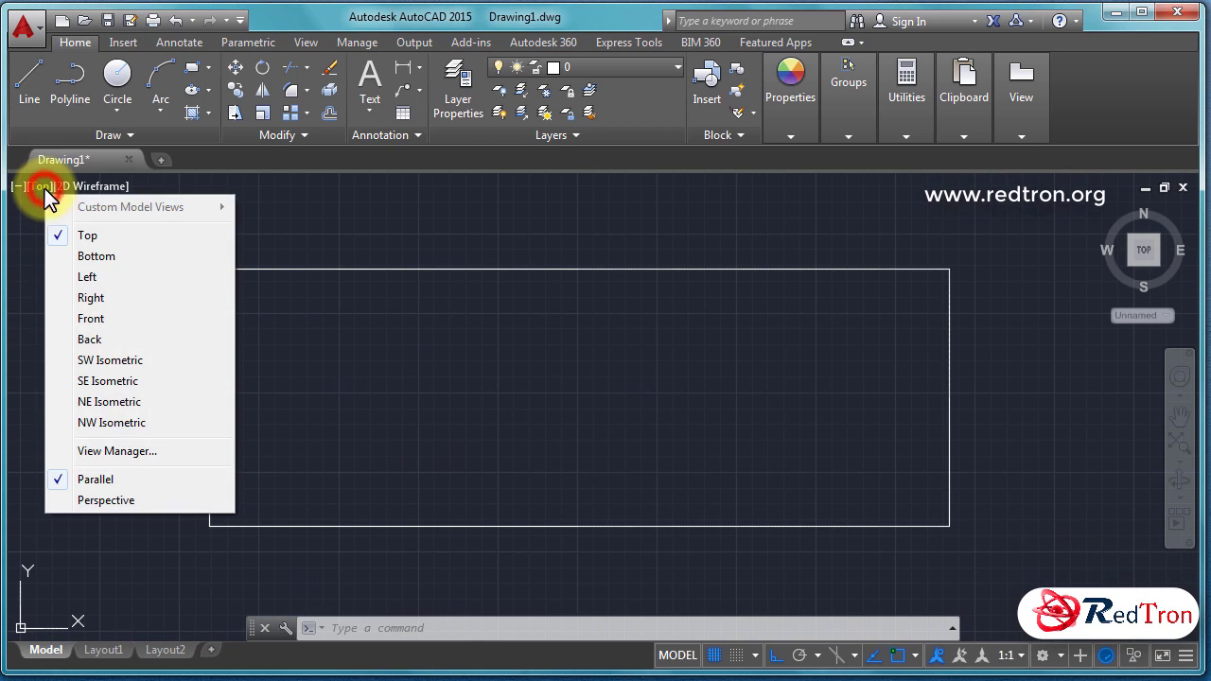
left_click(283, 200)
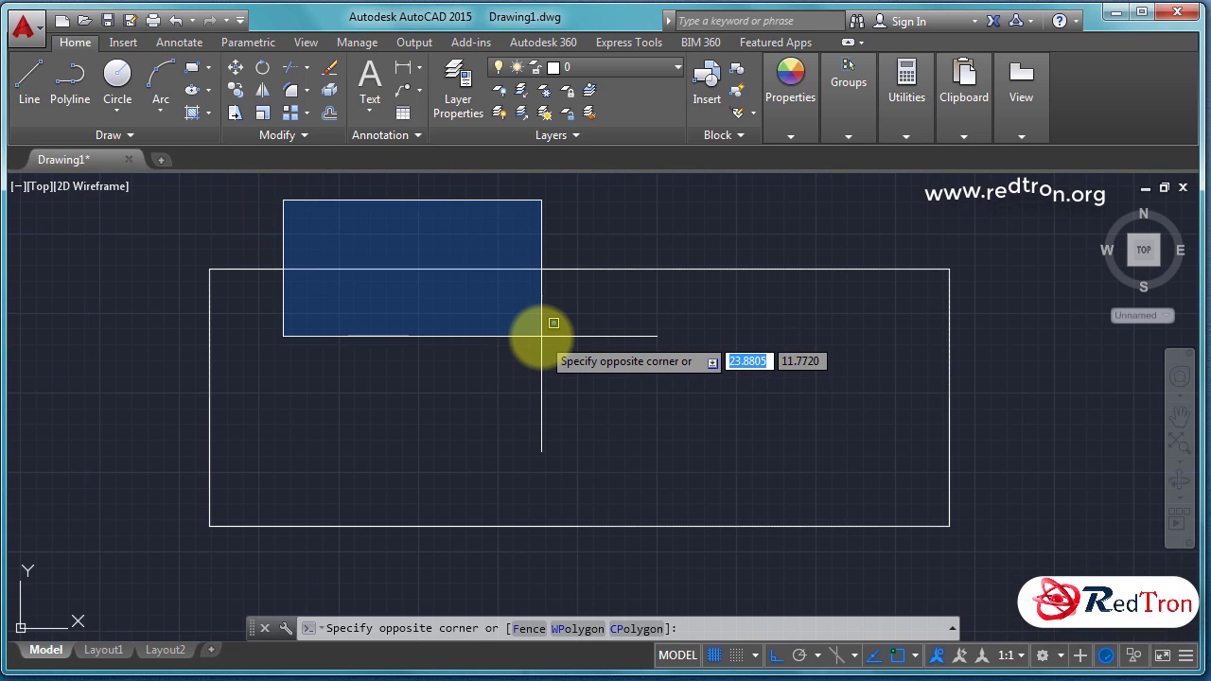
key("Escape")
key("Escape")
type("pla")
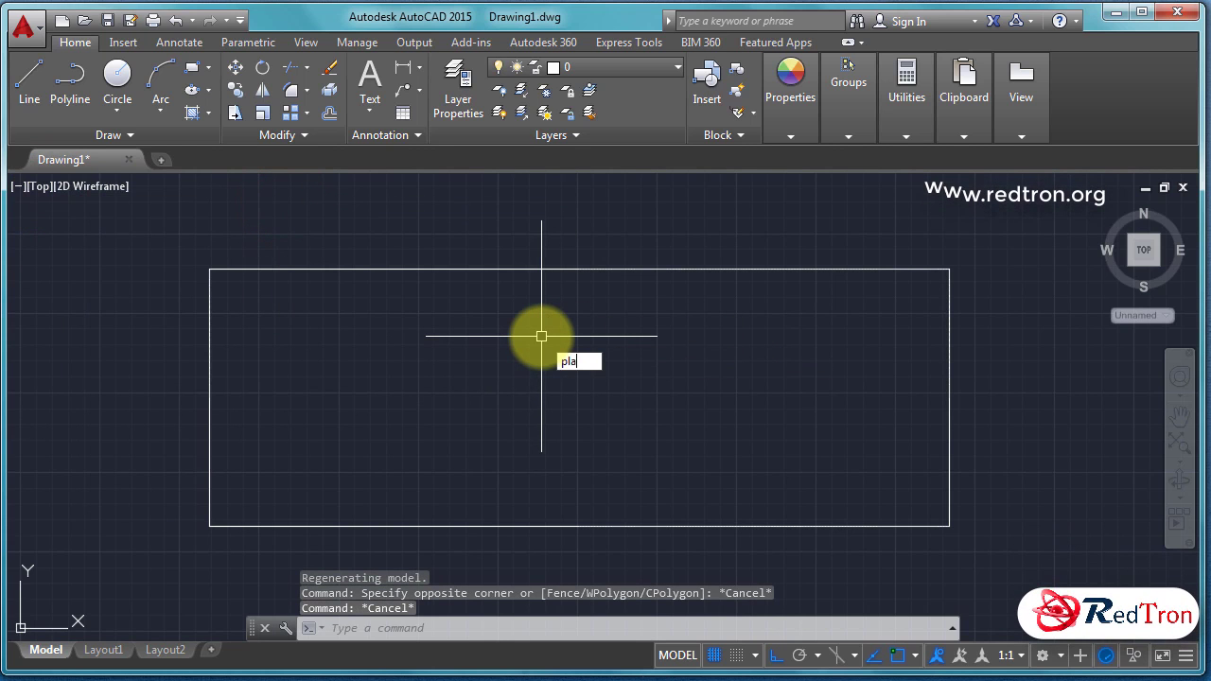
type("n")
key("Return")
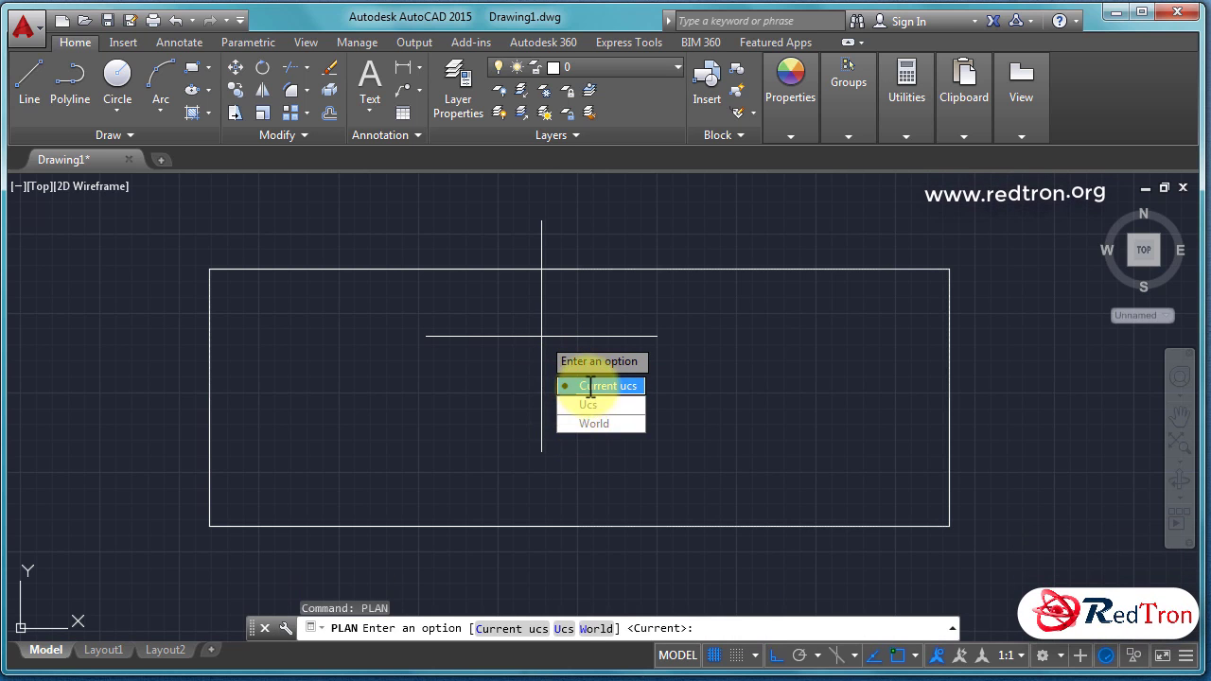
left_click(591, 424)
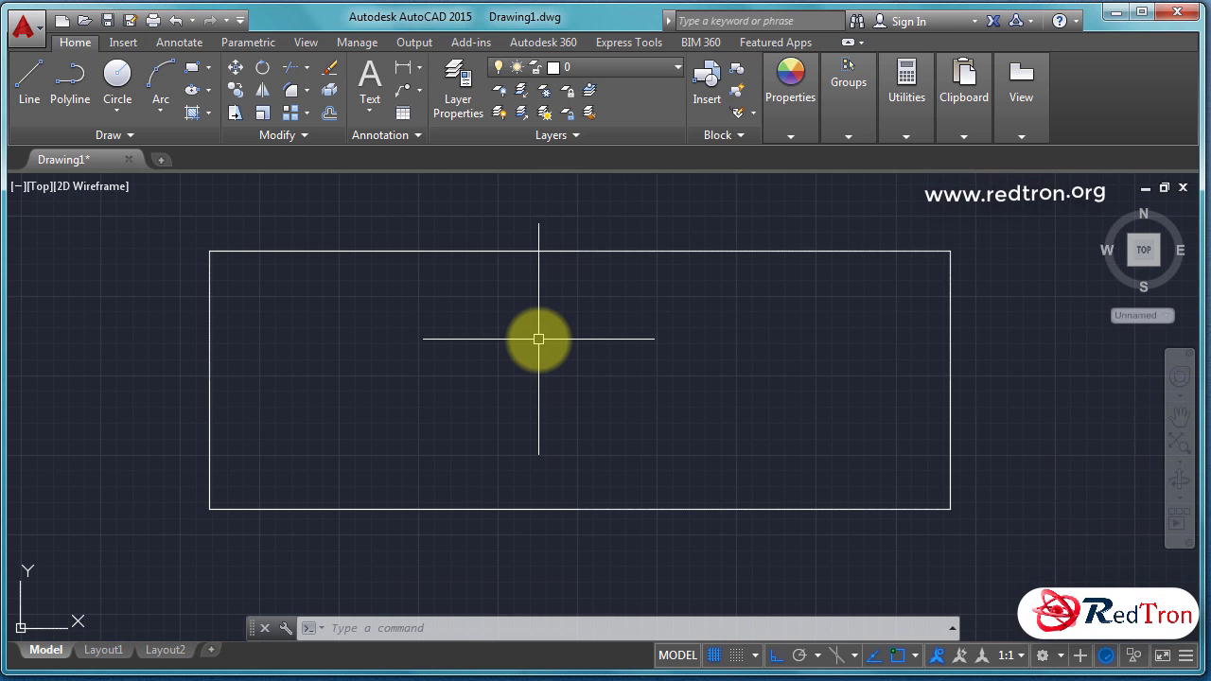
scroll(537, 342, "down", 2)
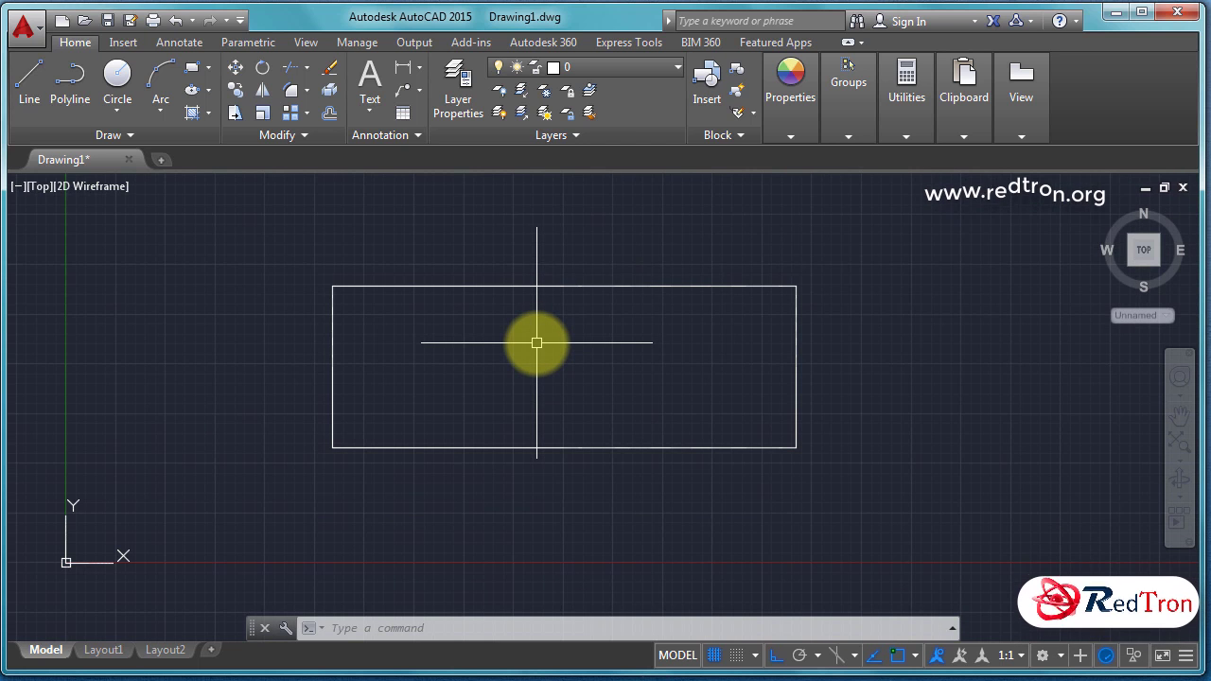
scroll(536, 342, "up", 2)
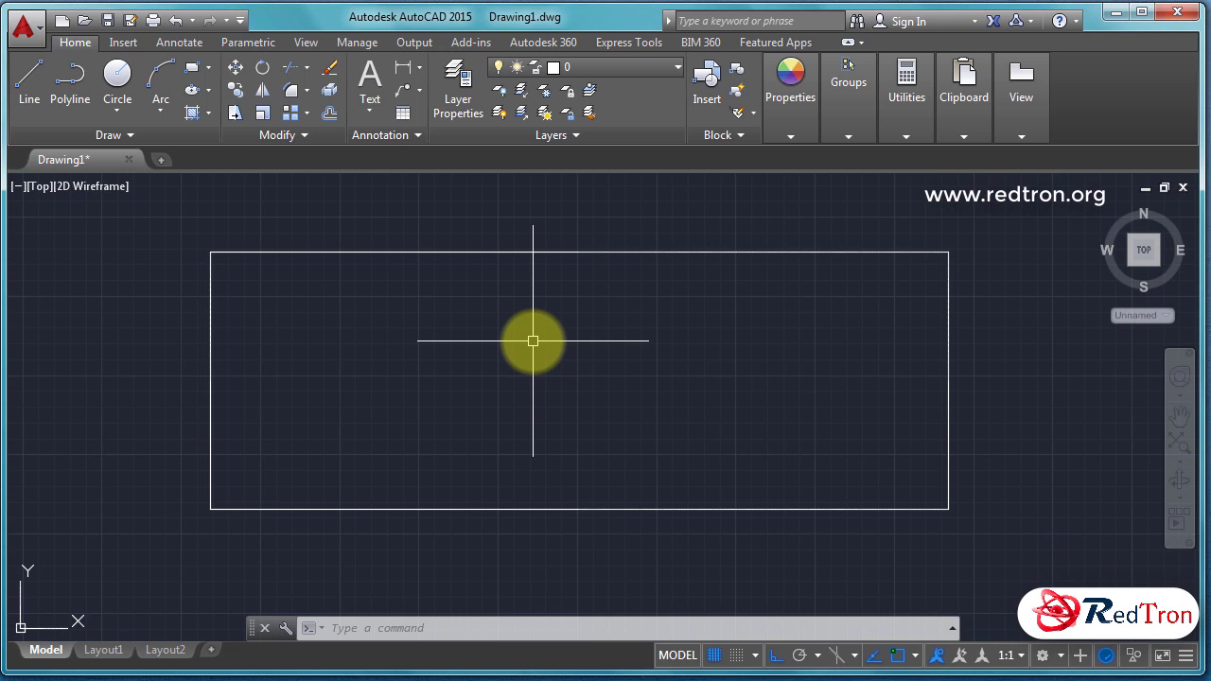
Step: Open Drawing Units via UNITS, close it, then reopen it from Drawing Utilities > Units
type("UNI")
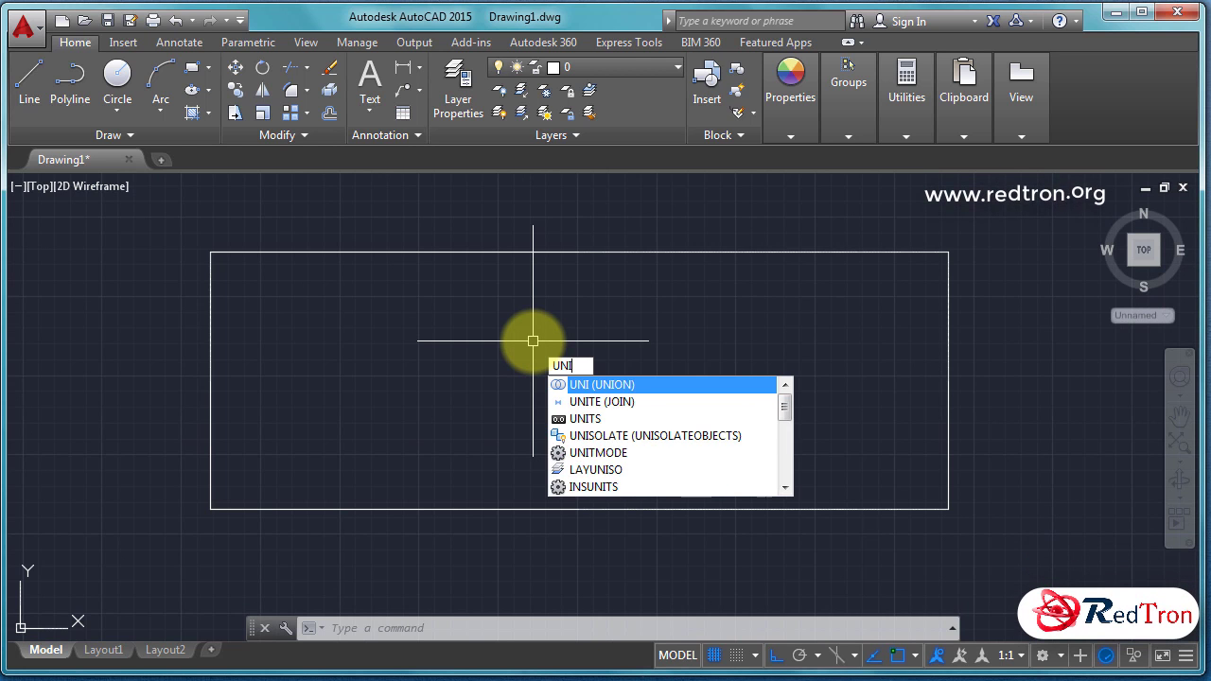
type("ts")
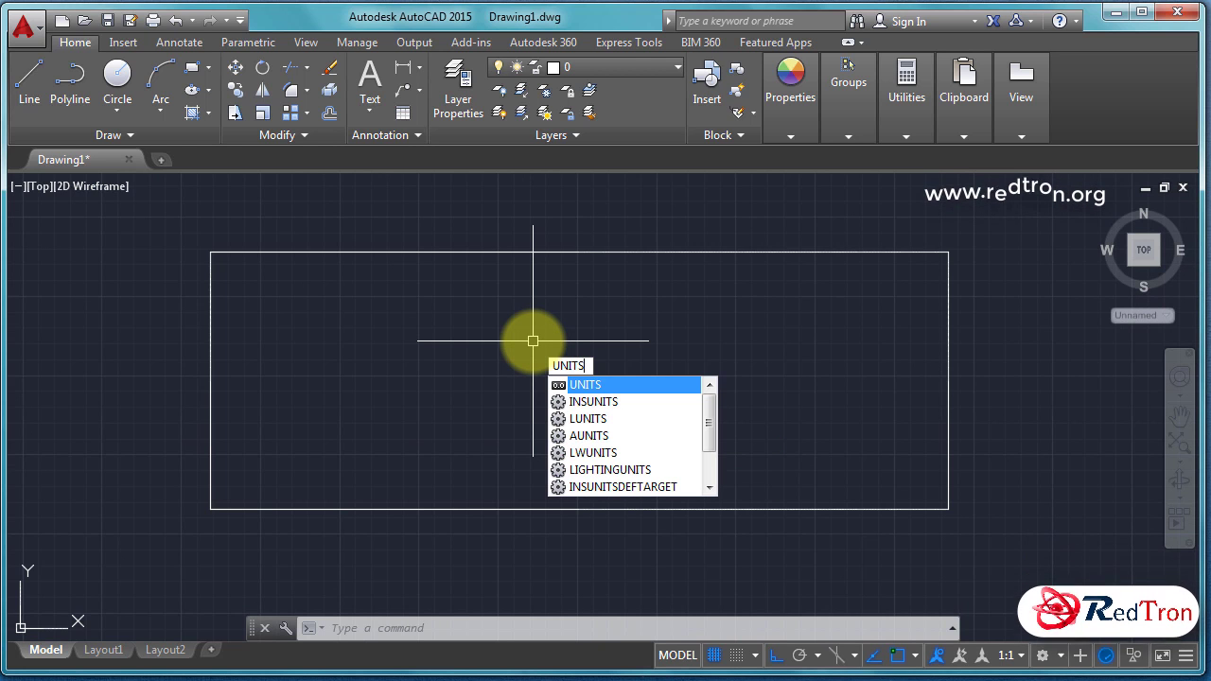
key("Return")
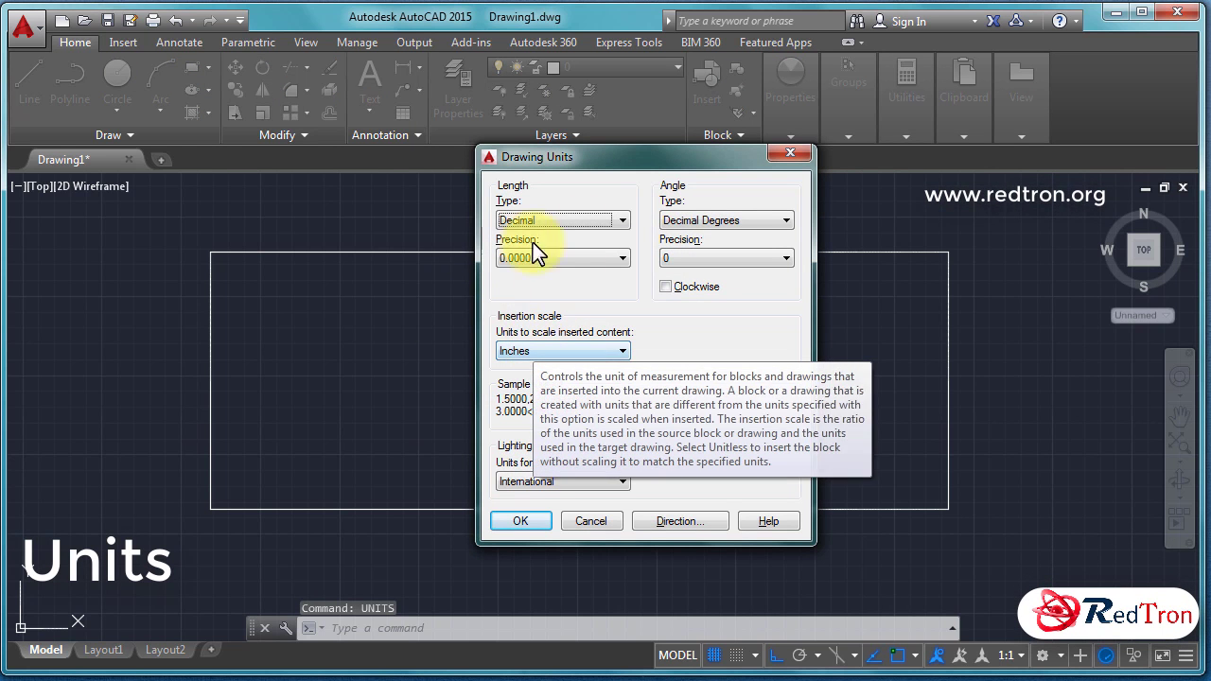
left_click(796, 154)
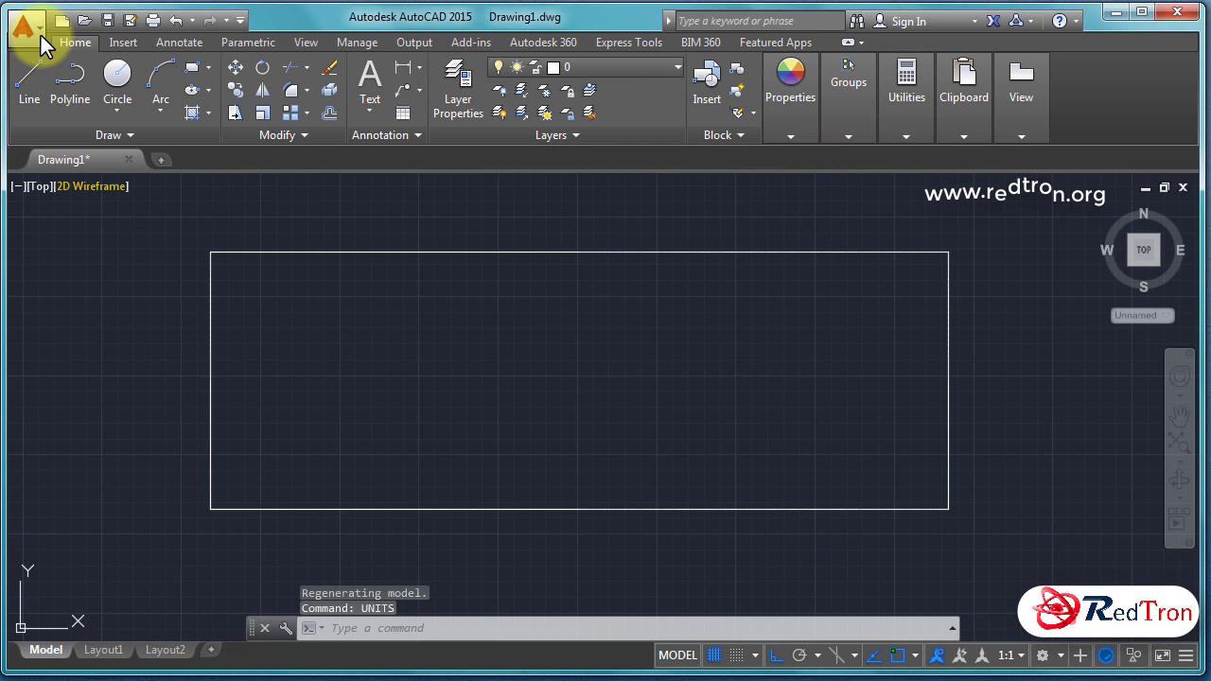
left_click(24, 28)
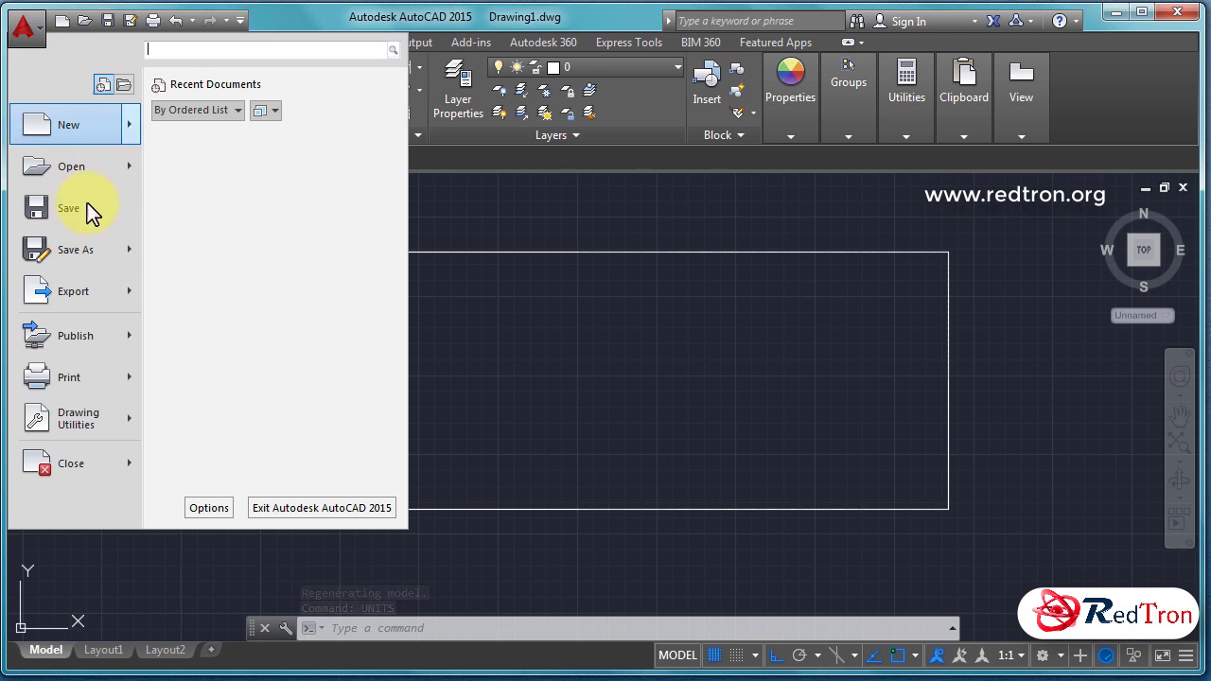
mouse_move(111, 420)
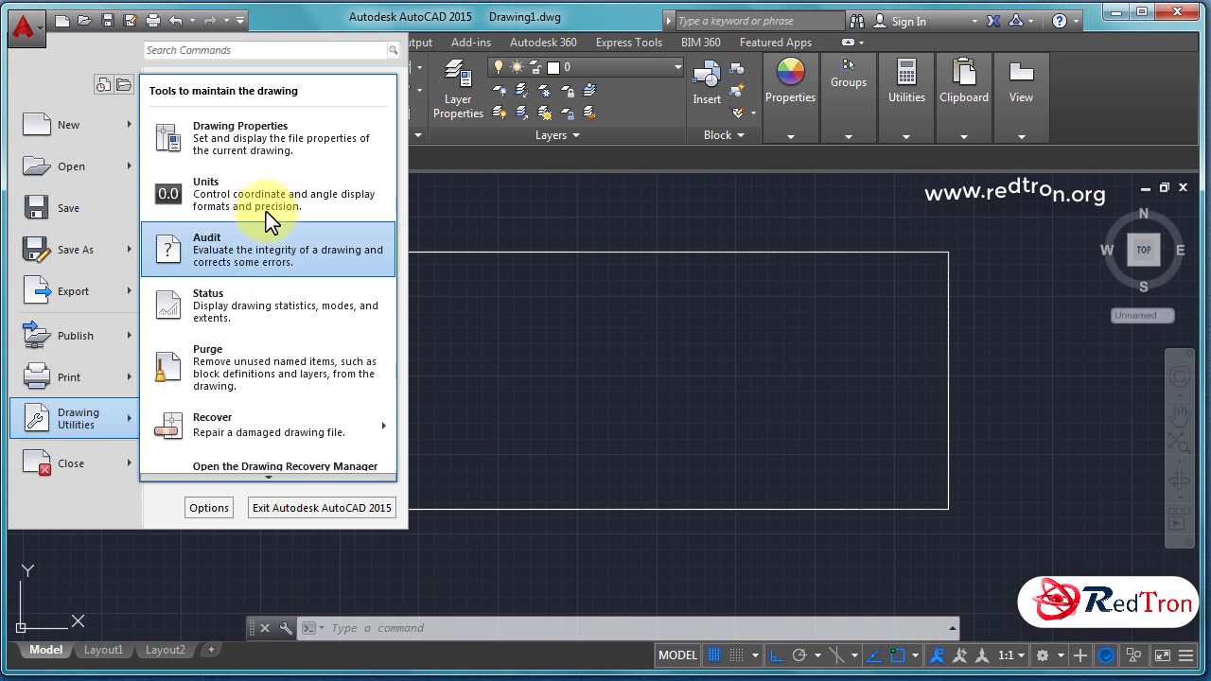
left_click(262, 184)
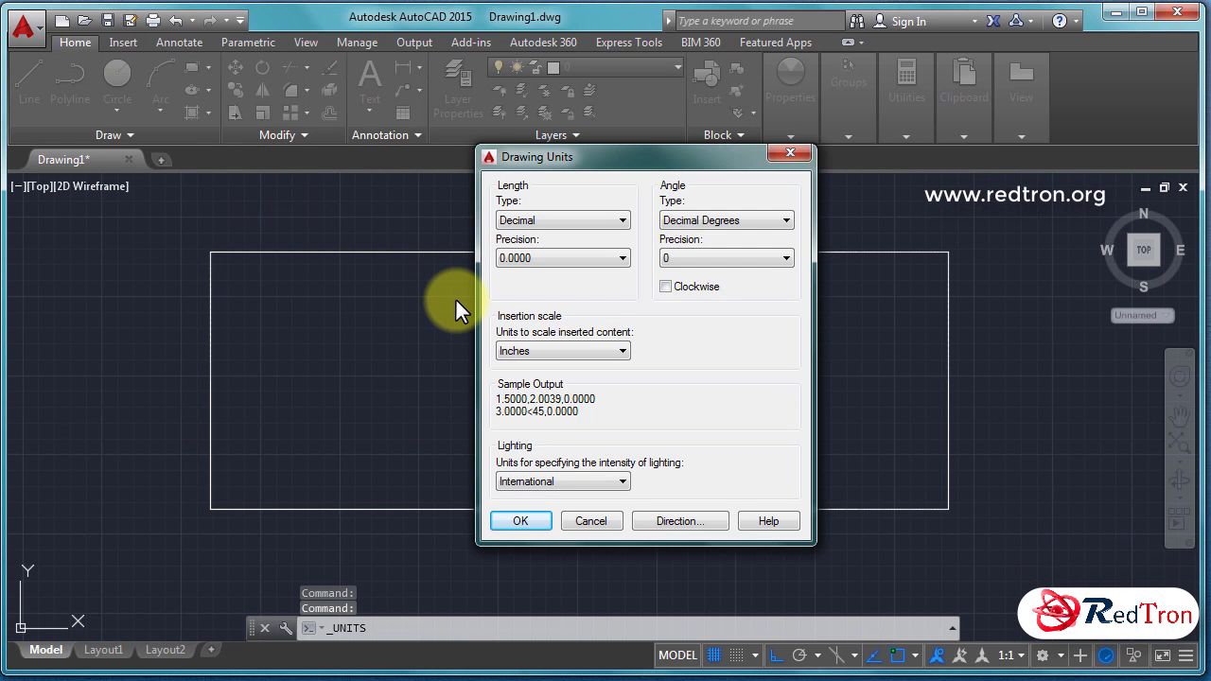
left_click(626, 351)
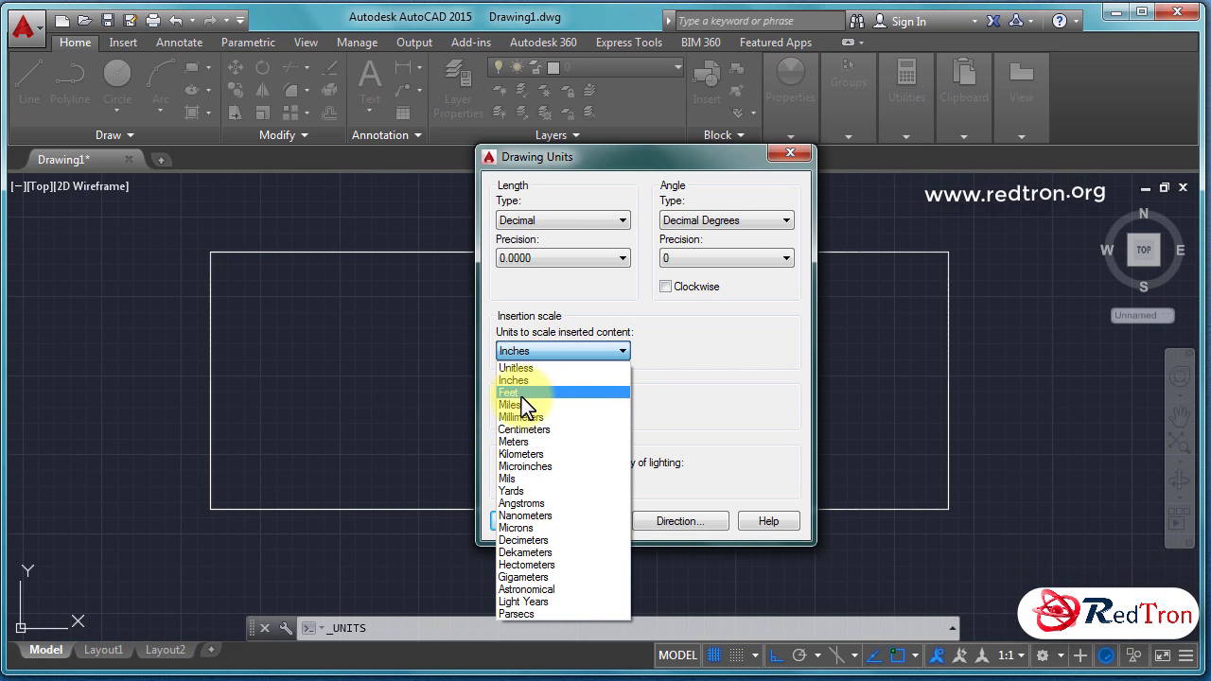
left_click(701, 407)
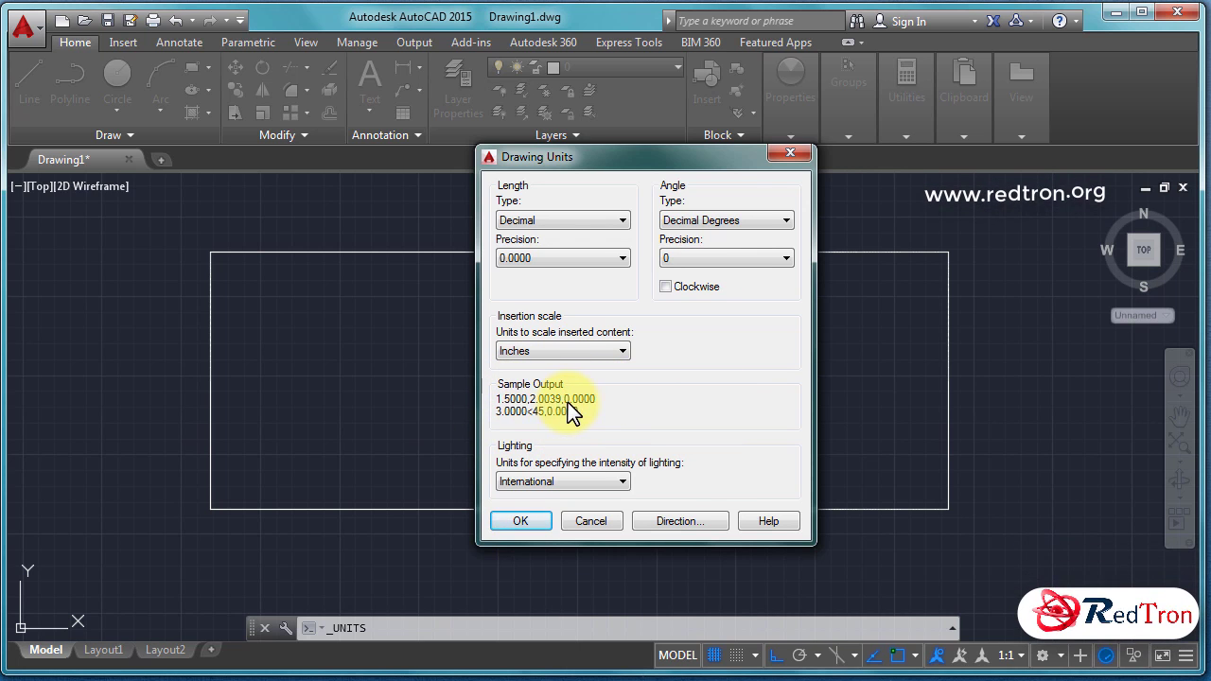
left_click(620, 351)
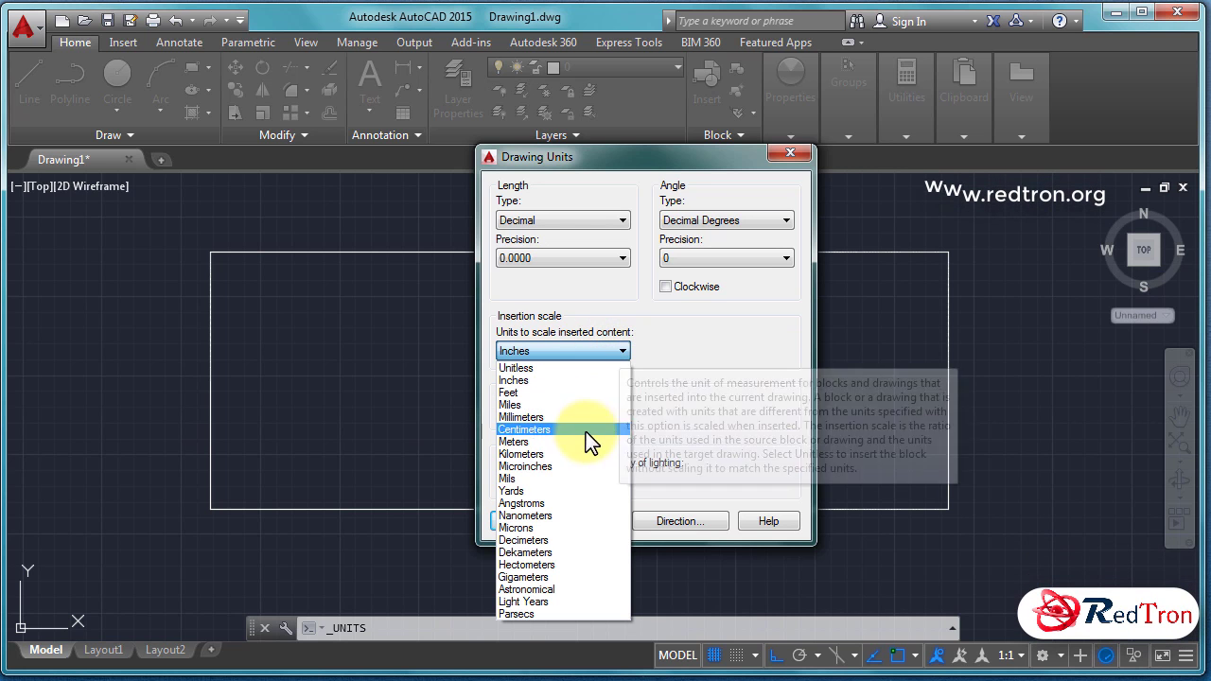
left_click(729, 387)
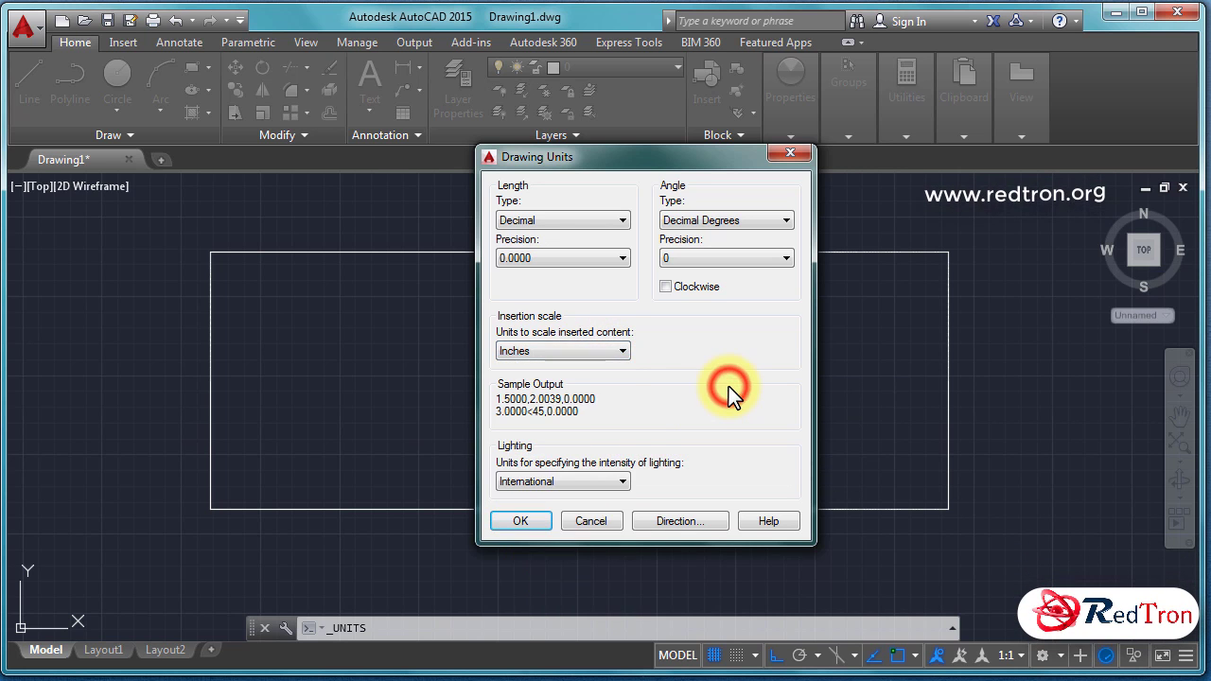
left_click(623, 482)
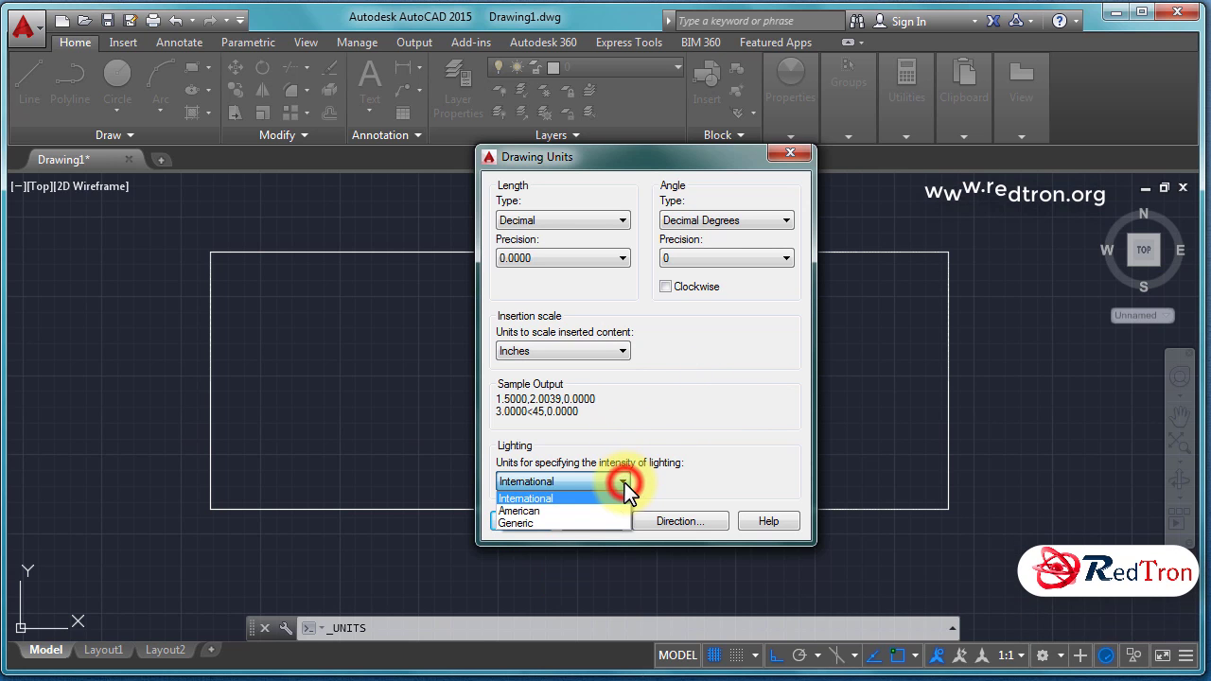
left_click(550, 511)
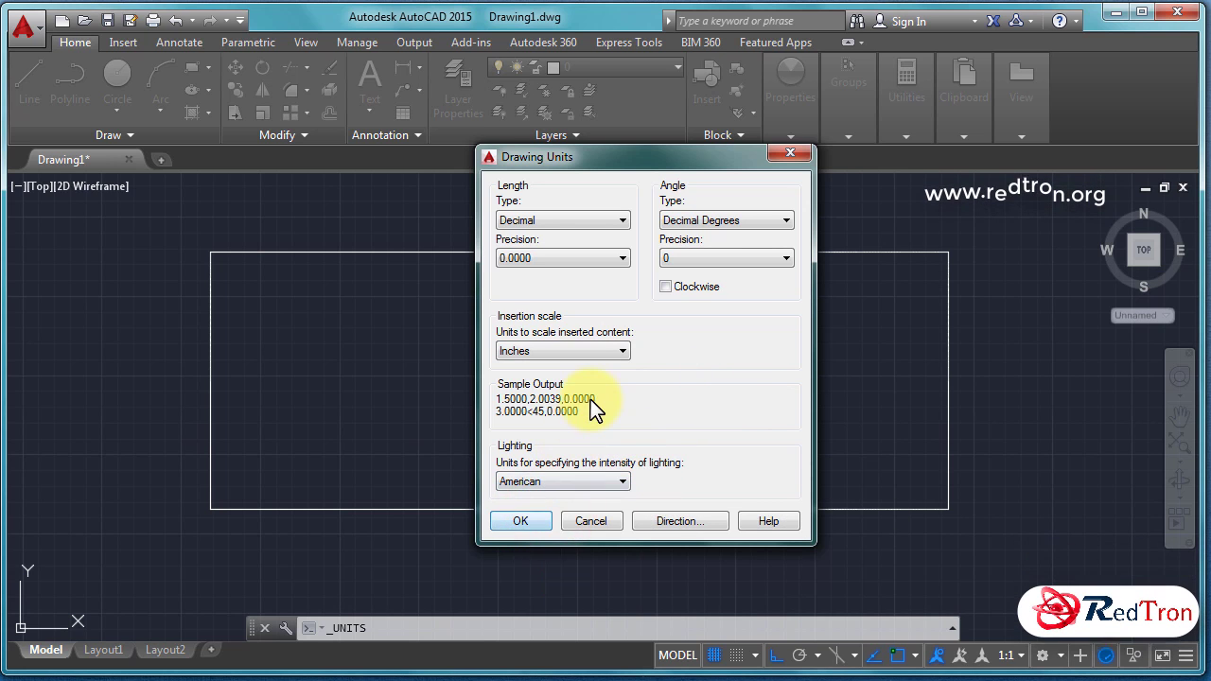
left_click(621, 480)
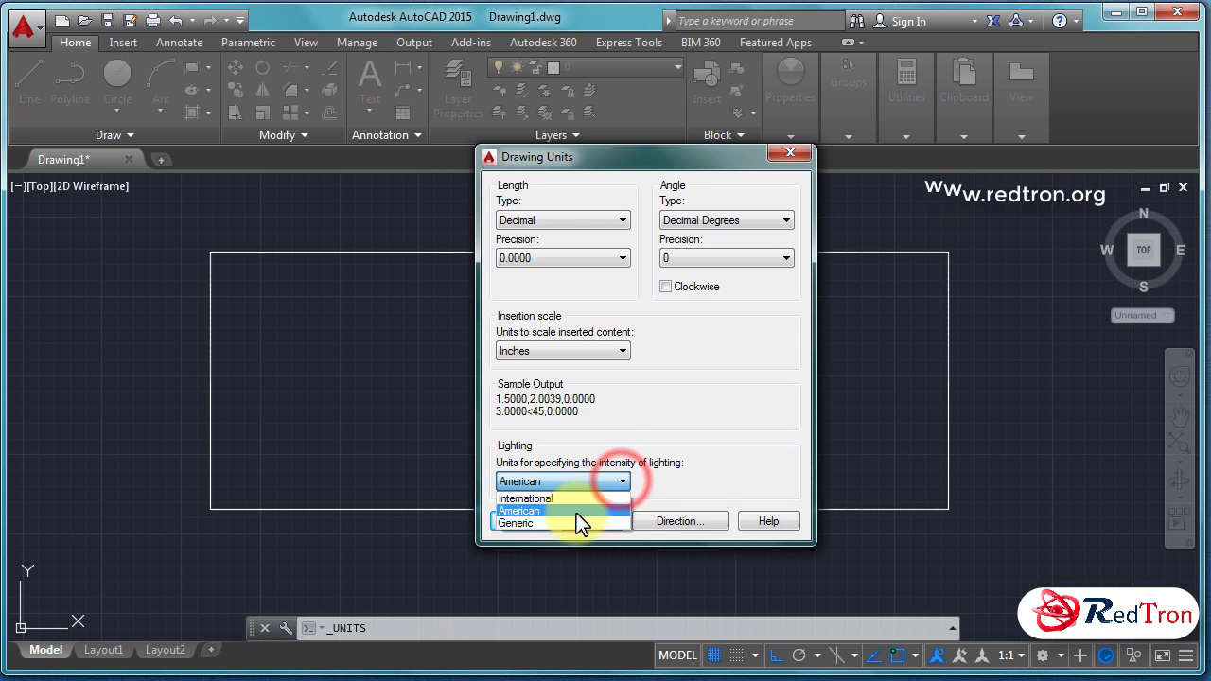
left_click(569, 522)
left_click(625, 480)
left_click(591, 500)
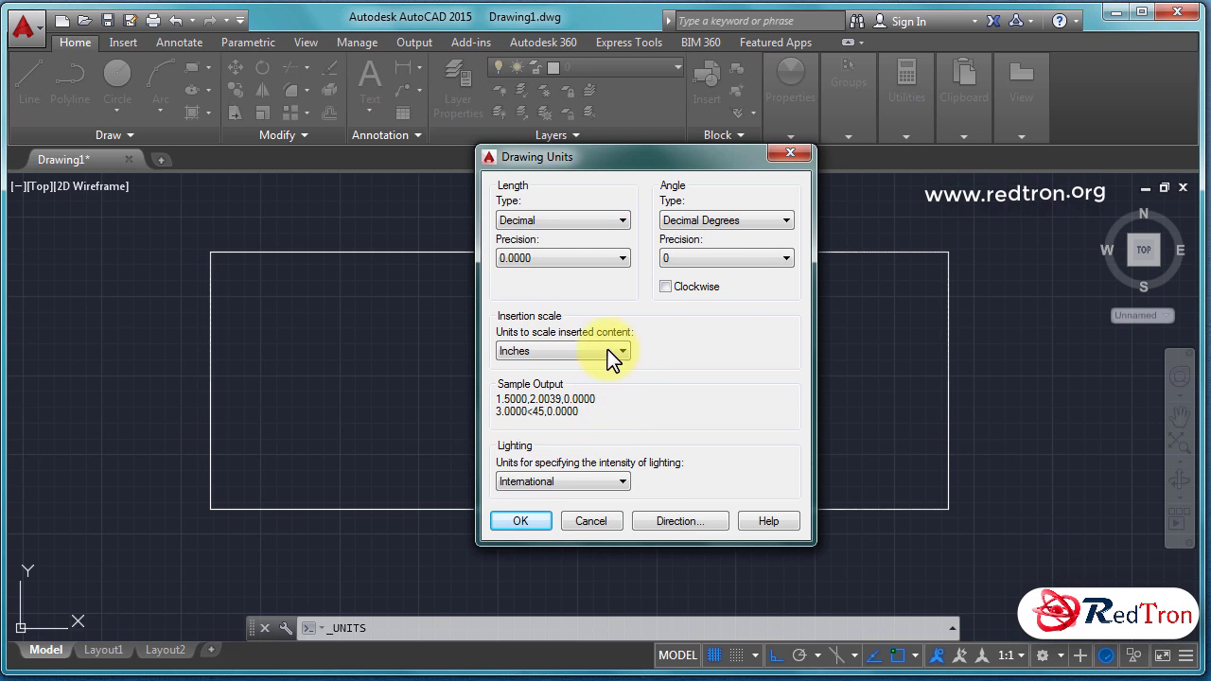
left_click(620, 221)
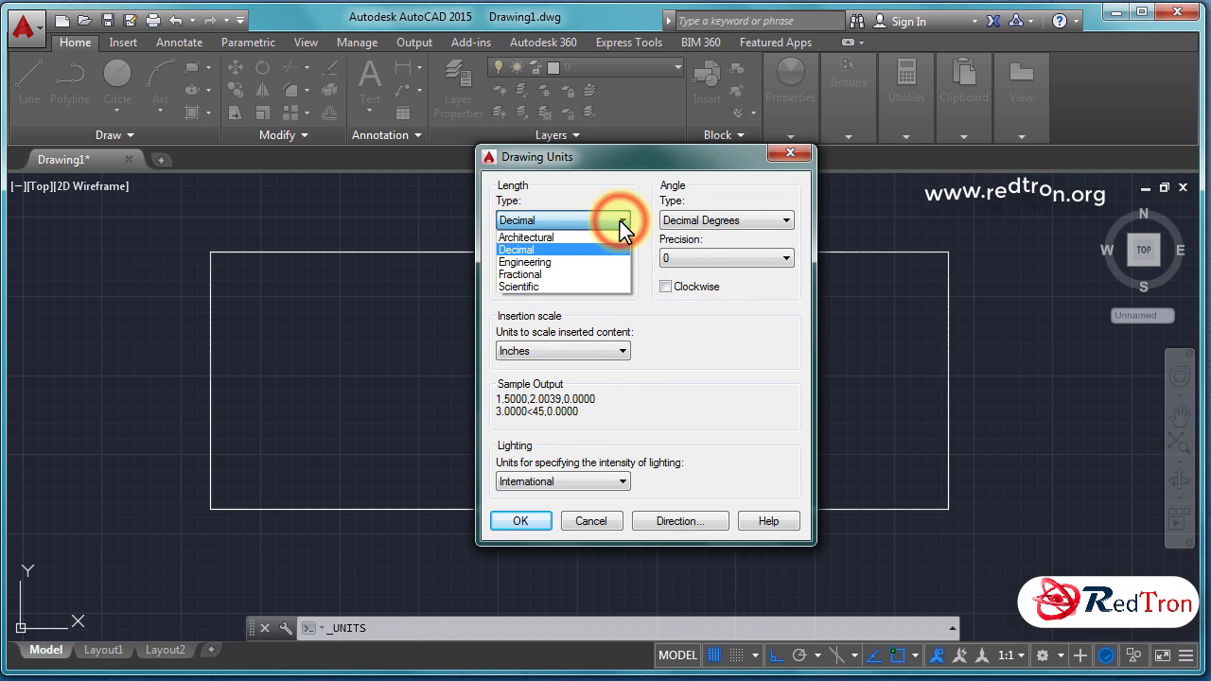
Step: Try the Architectural, Engineering, Fractional and Scientific length types and their precision options
left_click(575, 239)
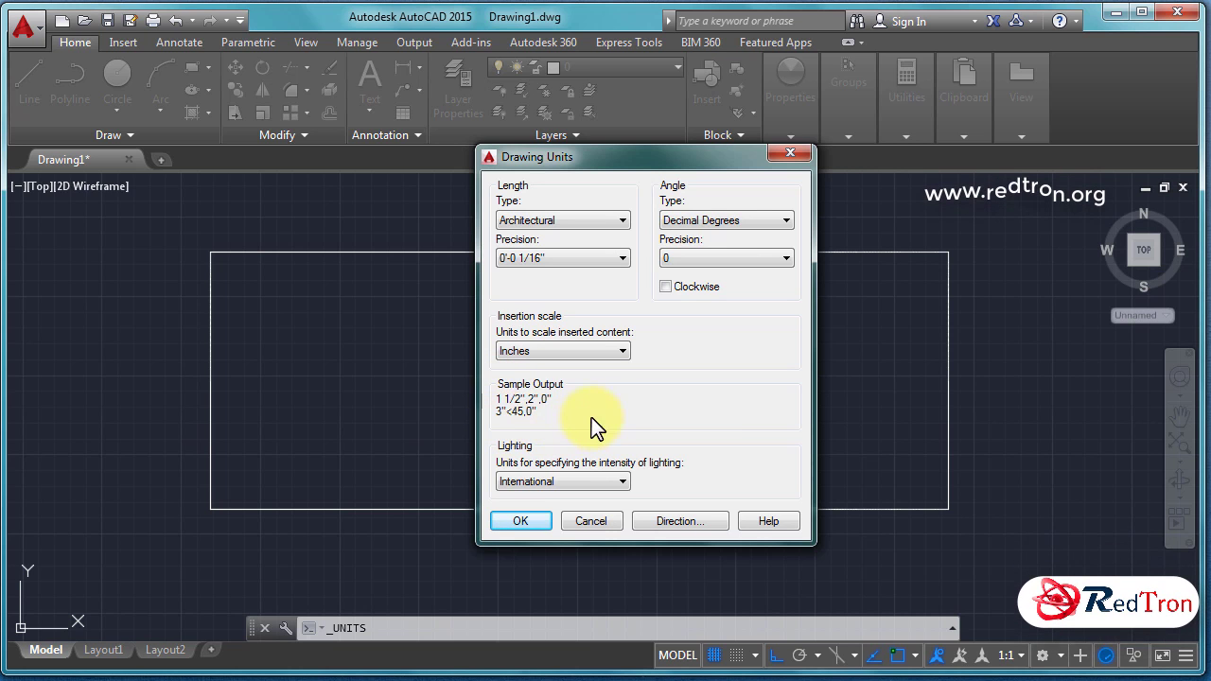
left_click(620, 220)
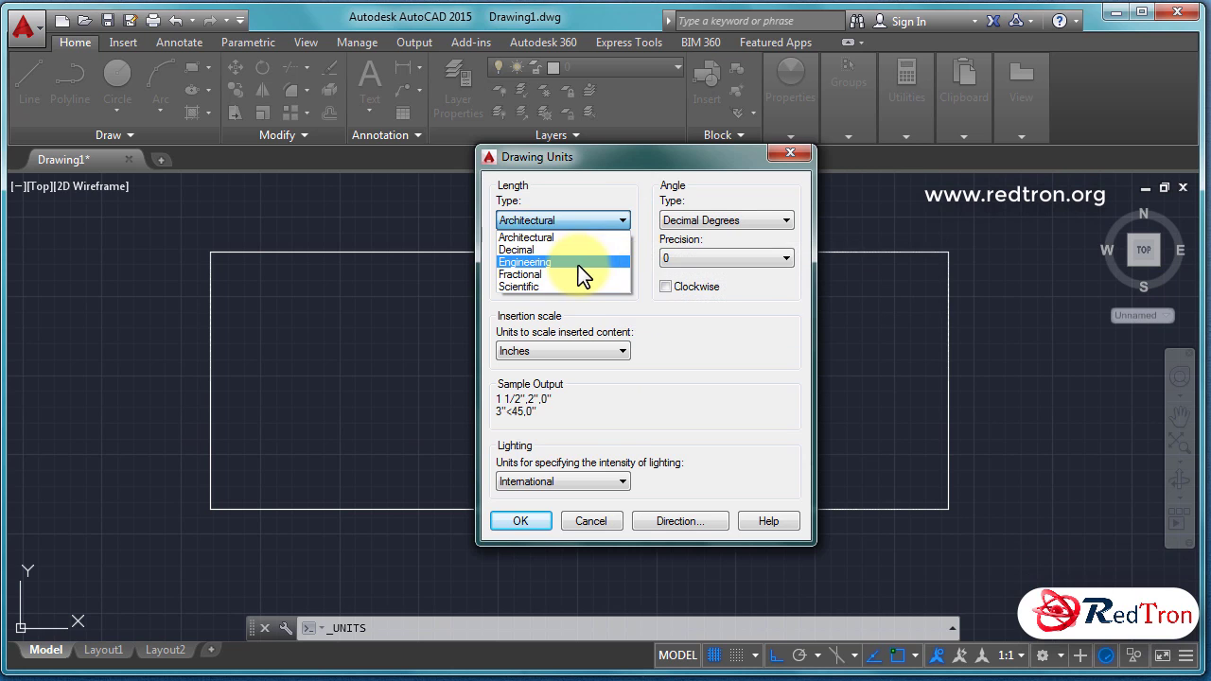
left_click(578, 265)
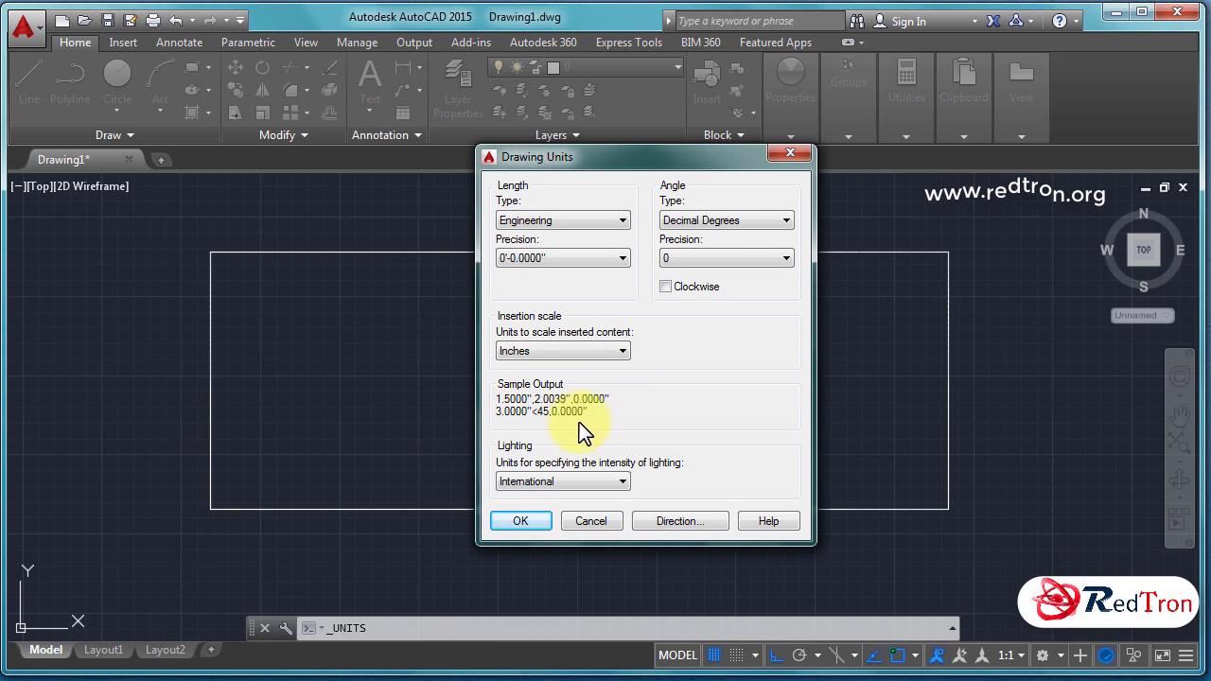
left_click(599, 222)
left_click(585, 276)
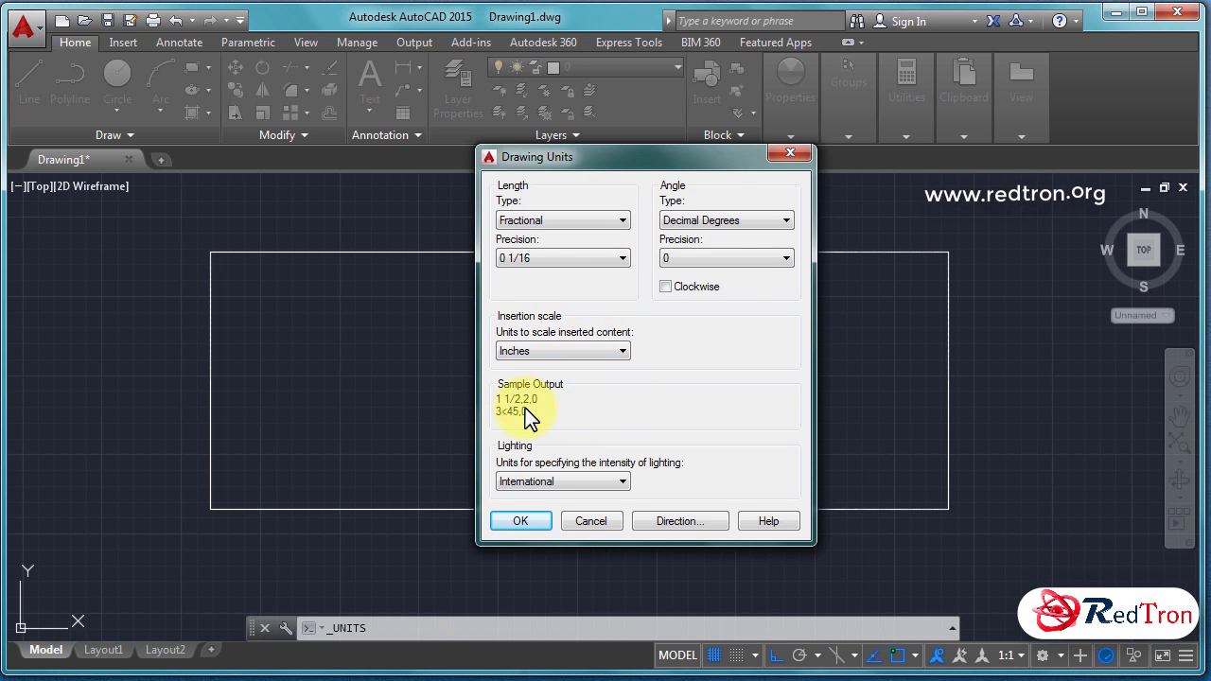
left_click(621, 258)
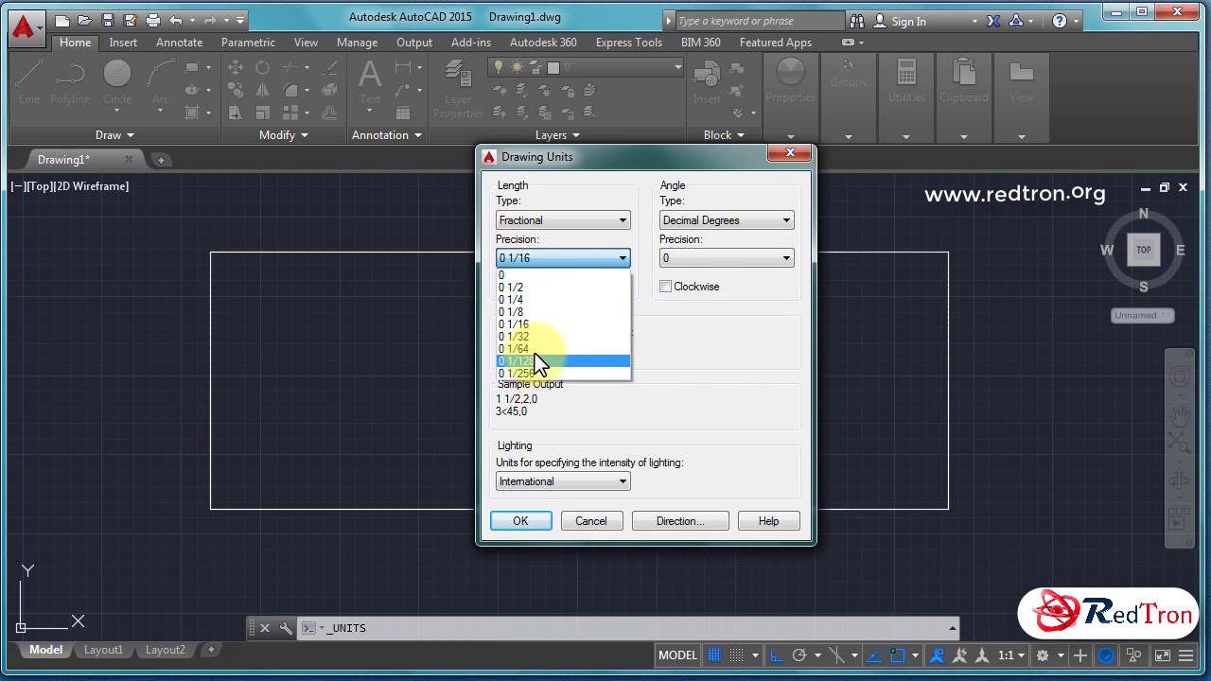
left_click(616, 258)
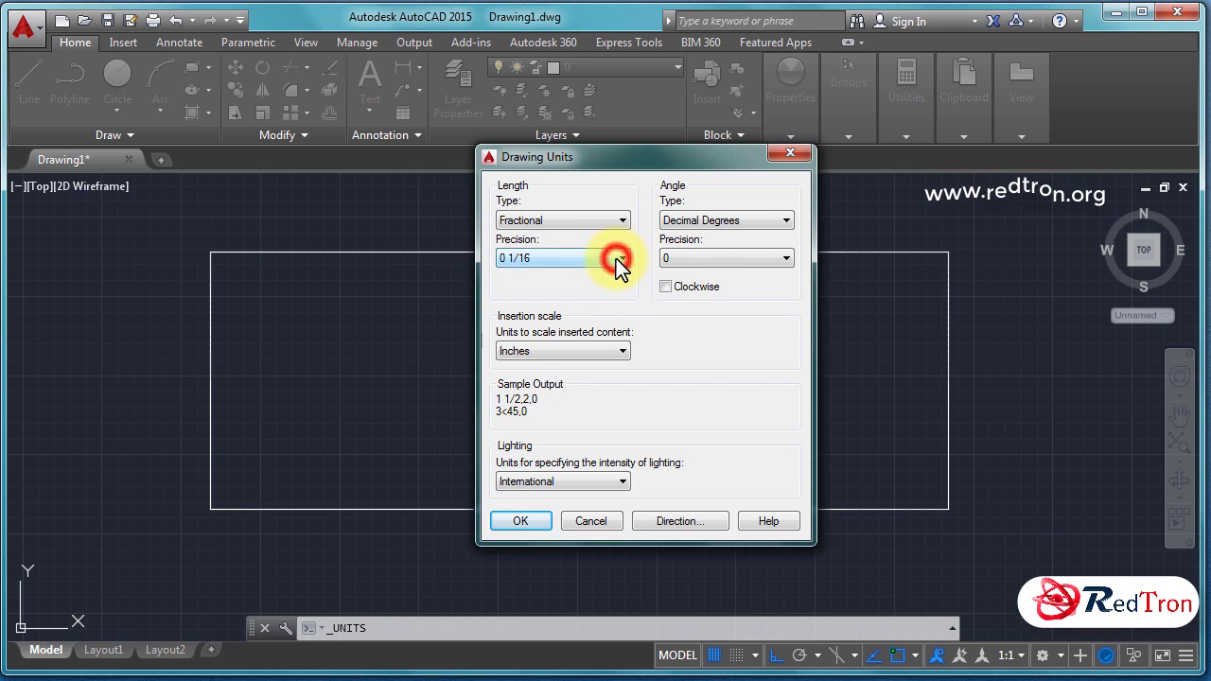
left_click(615, 221)
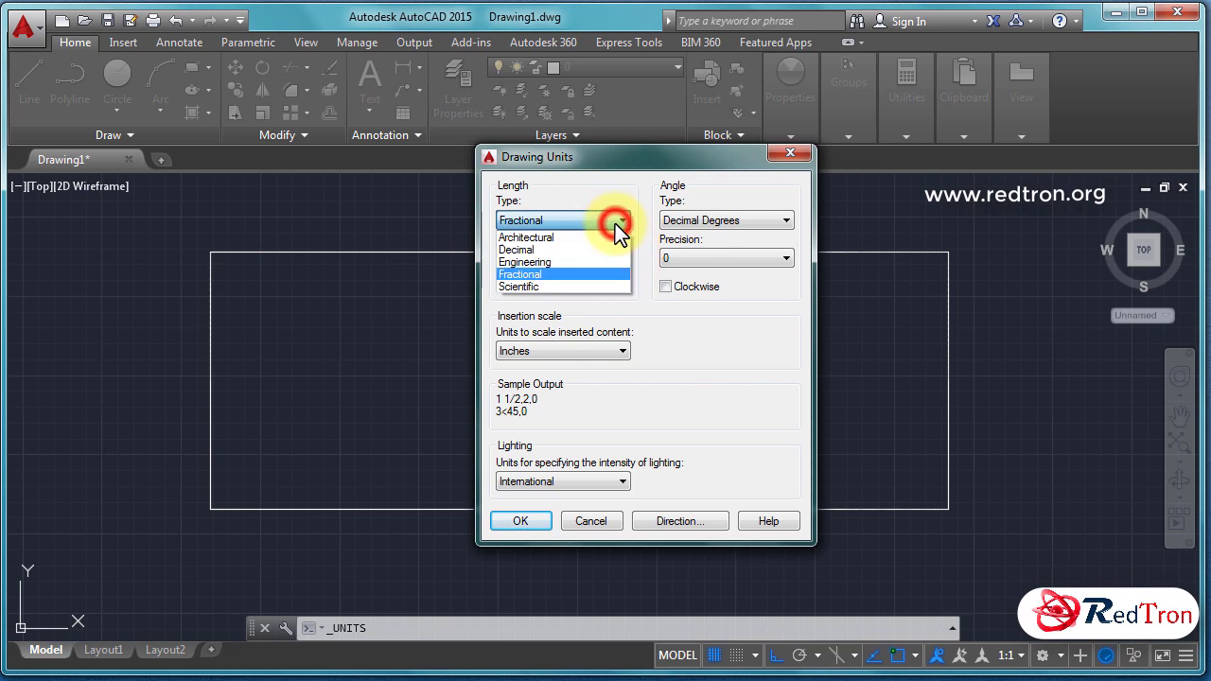
left_click(575, 286)
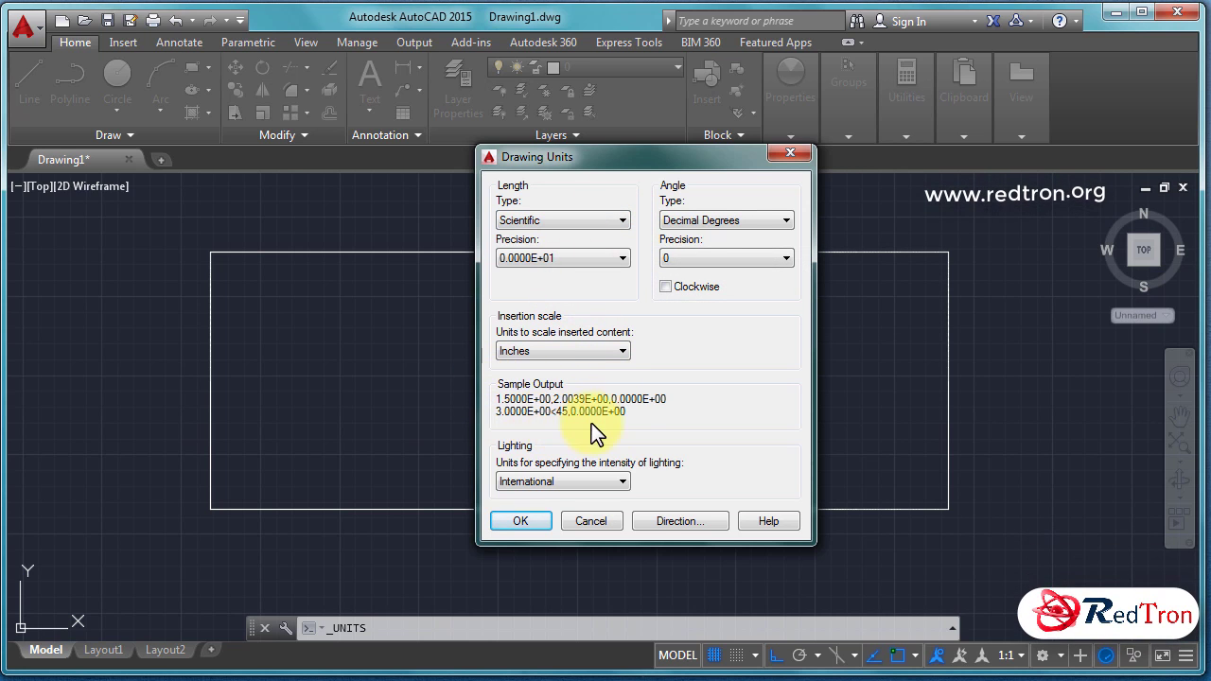
left_click(586, 257)
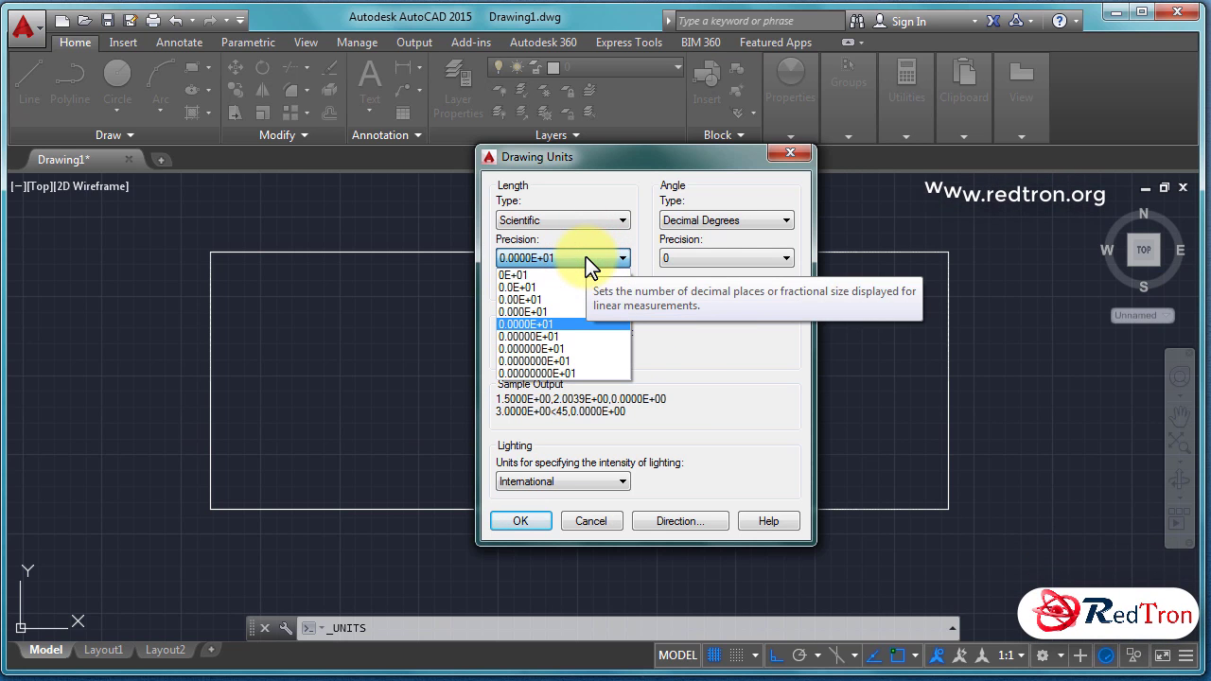
left_click(706, 320)
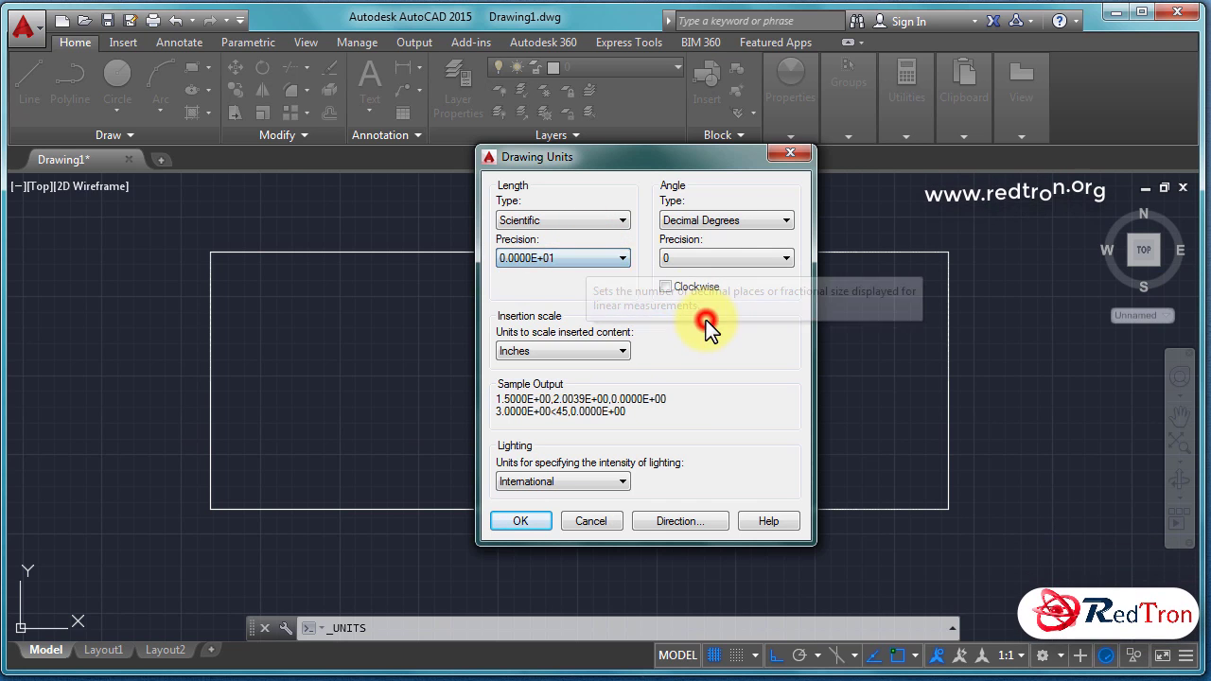
Step: Set the length type back to Decimal with precision 0.000
left_click(602, 221)
left_click(579, 250)
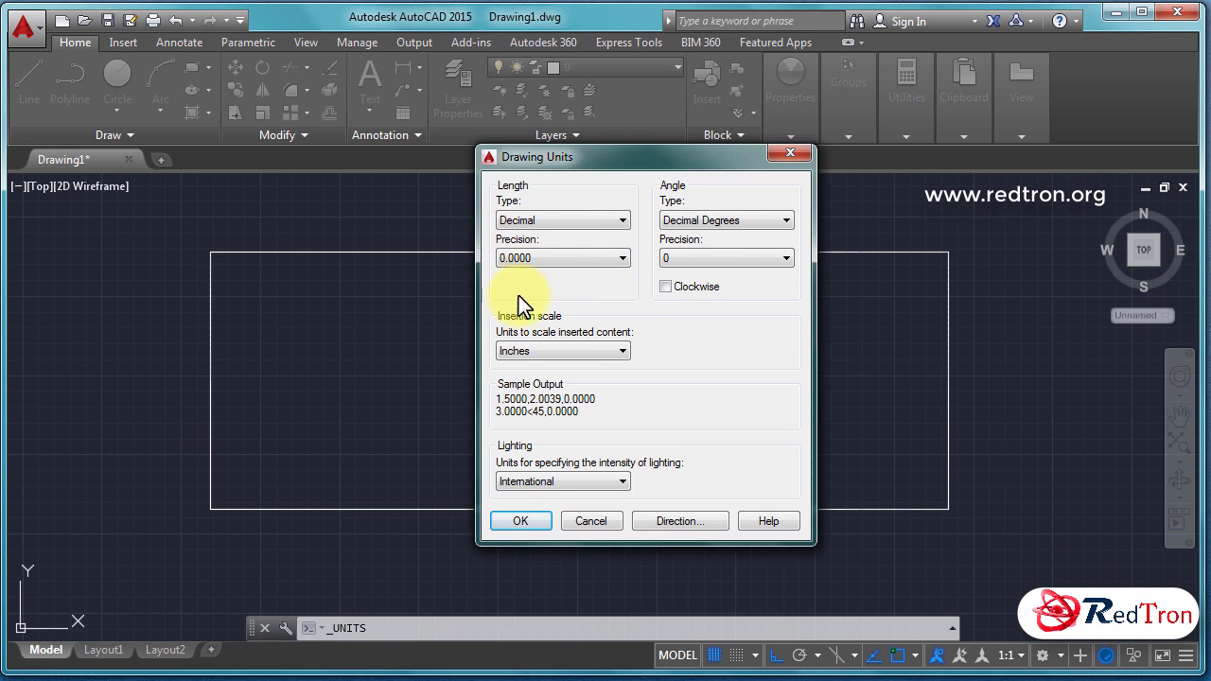
left_click(611, 265)
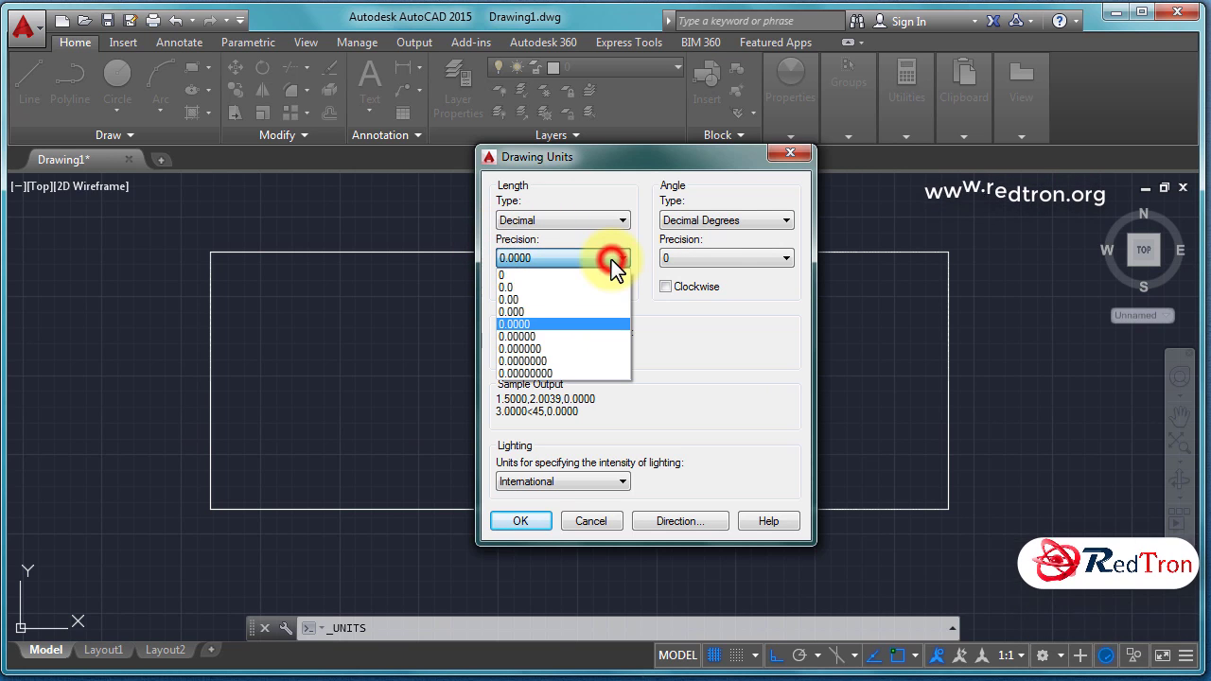
left_click(521, 300)
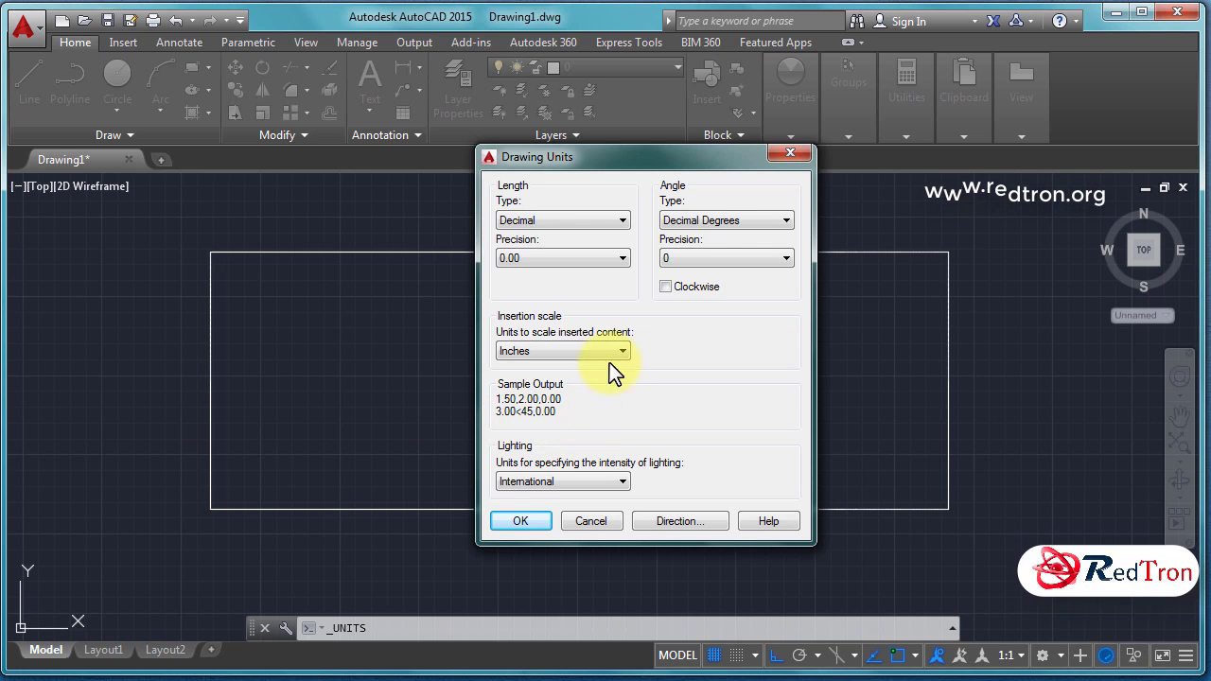
left_click(616, 261)
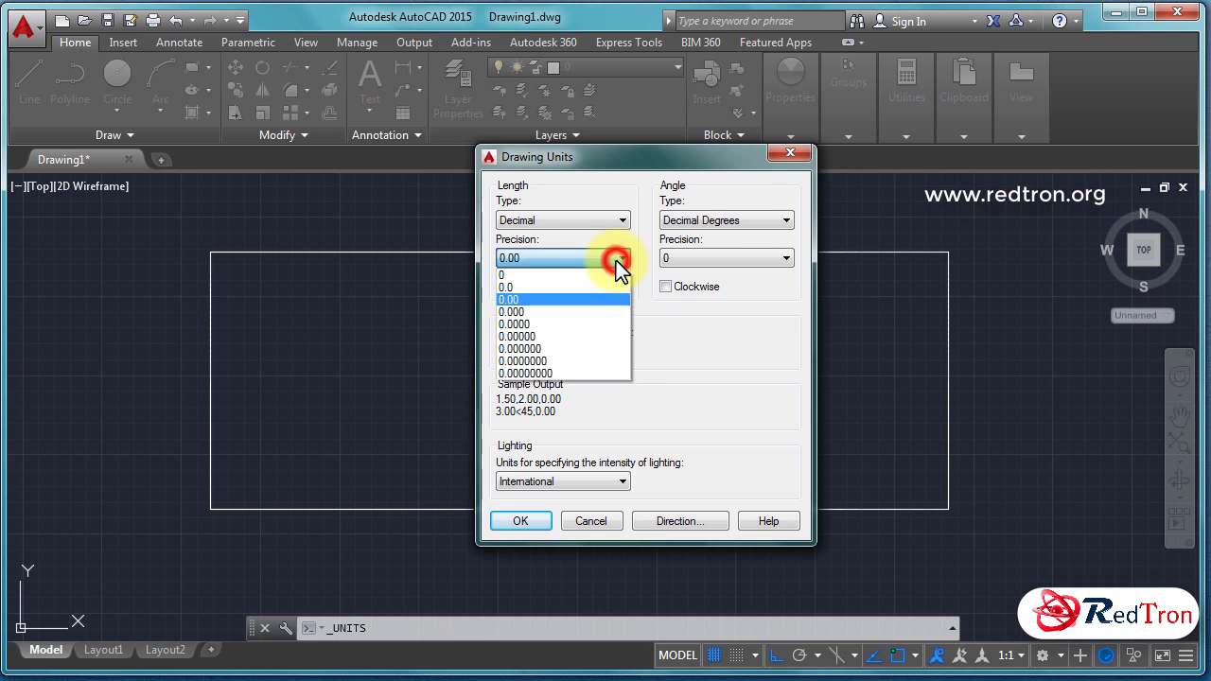
left_click(570, 310)
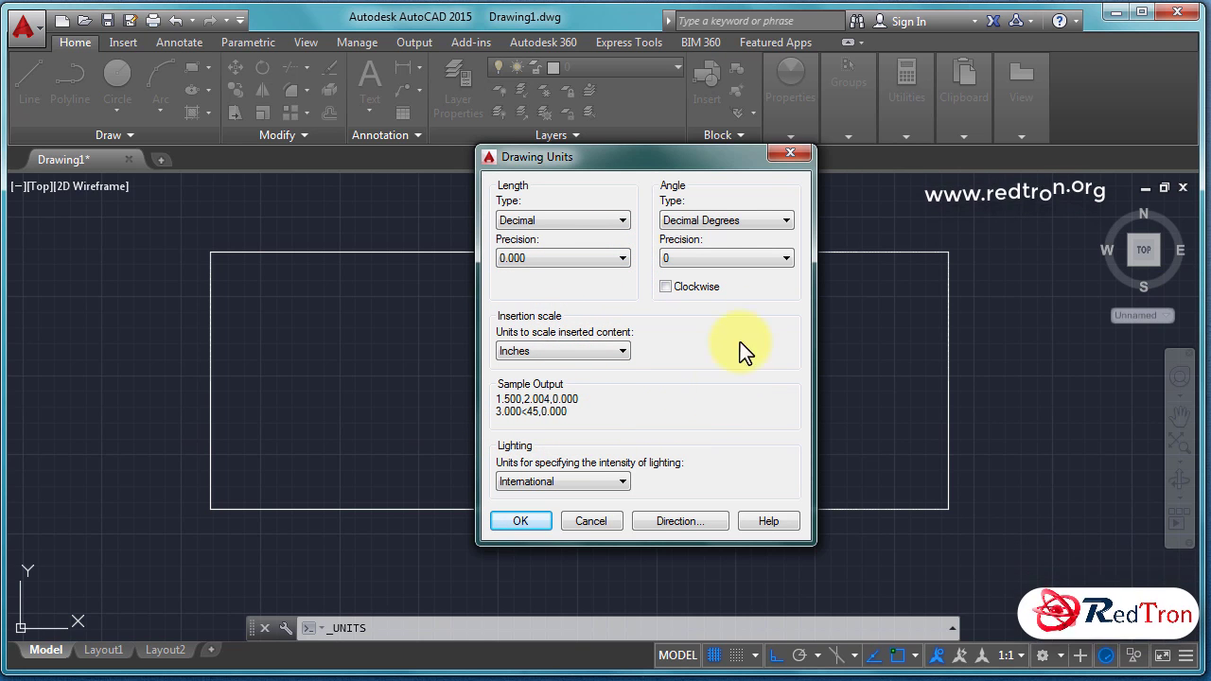
Step: Try Deg/Min/Sec angle units, then set the angle type to Decimal Degrees
left_click(781, 222)
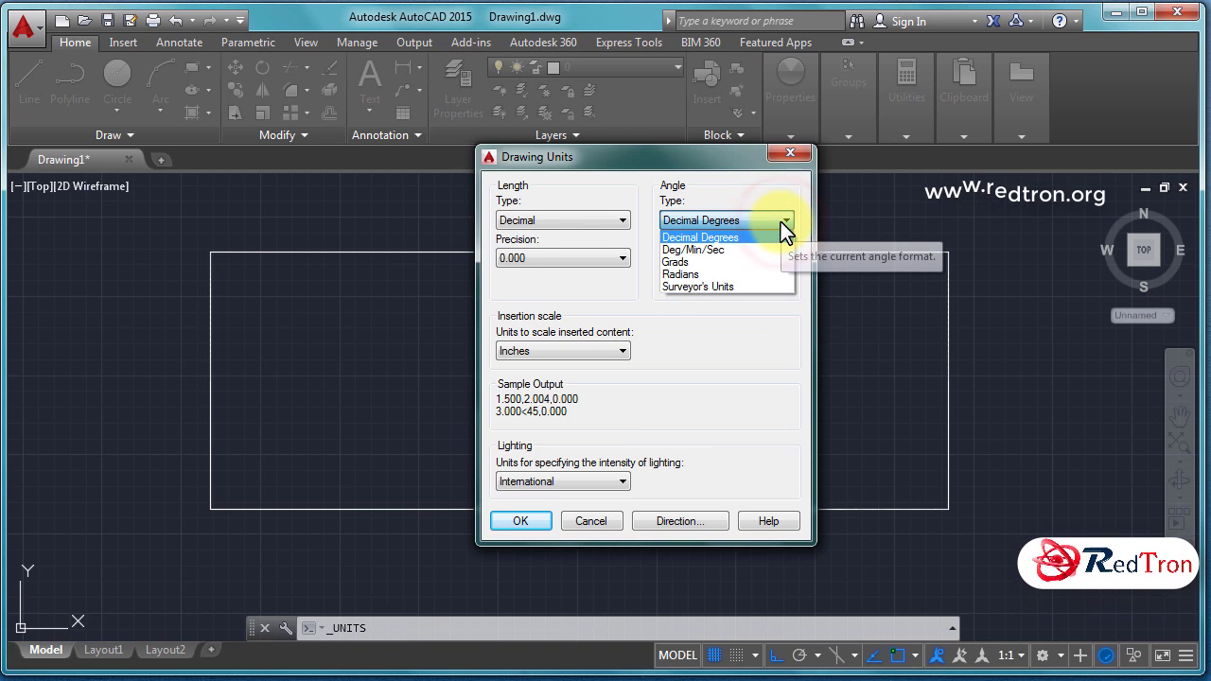
left_click(713, 251)
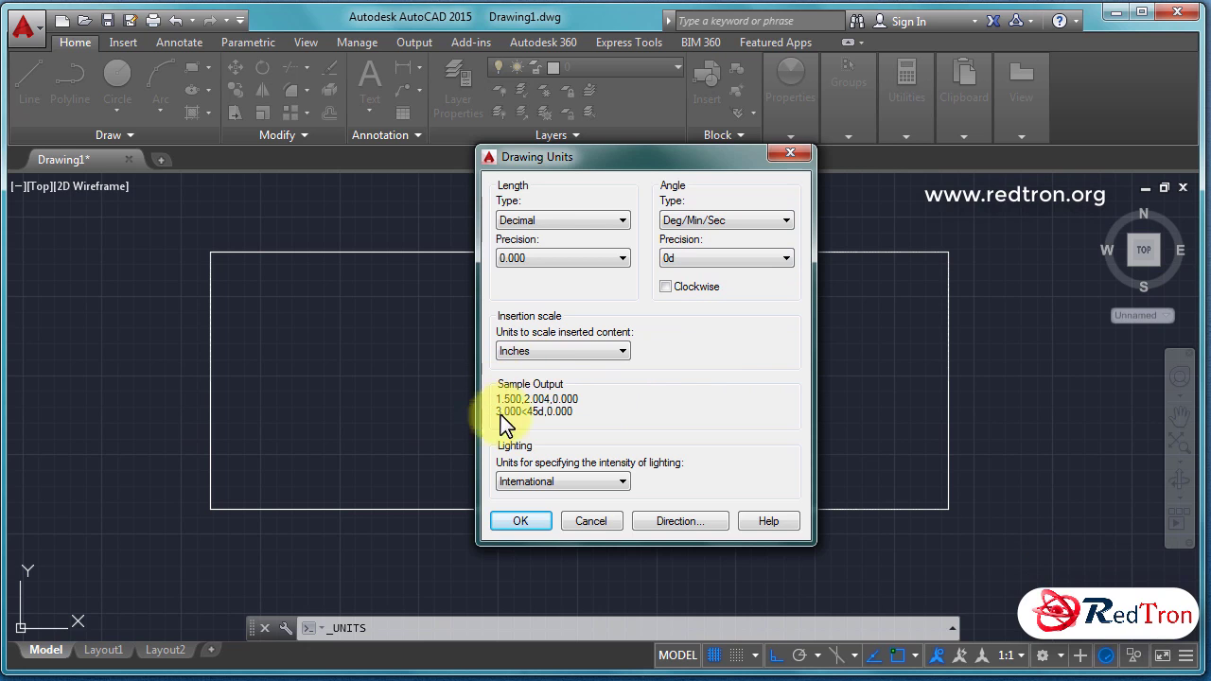
left_click(771, 257)
left_click(771, 255)
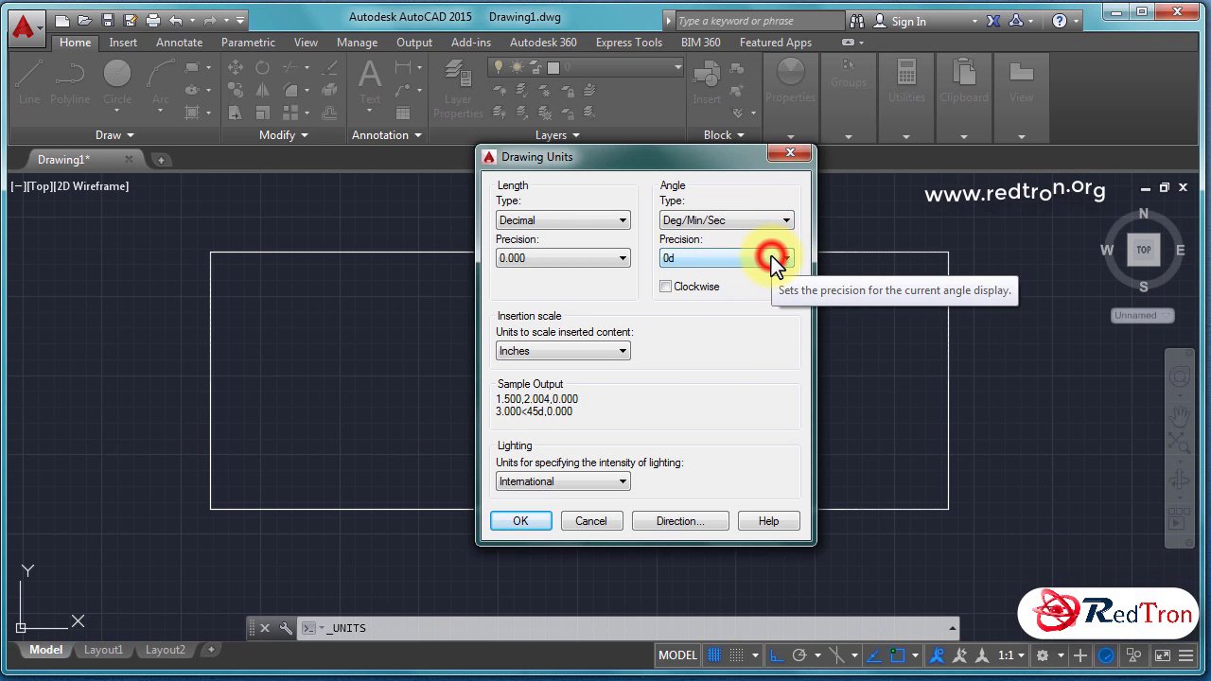
left_click(775, 221)
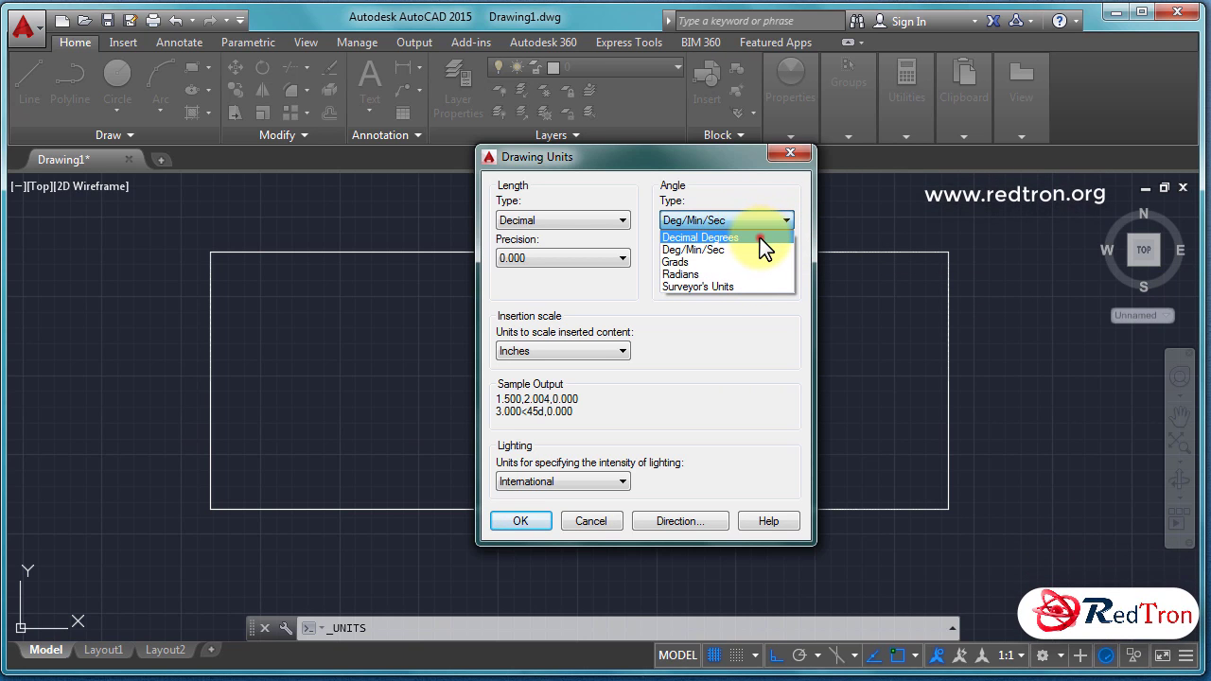
left_click(759, 237)
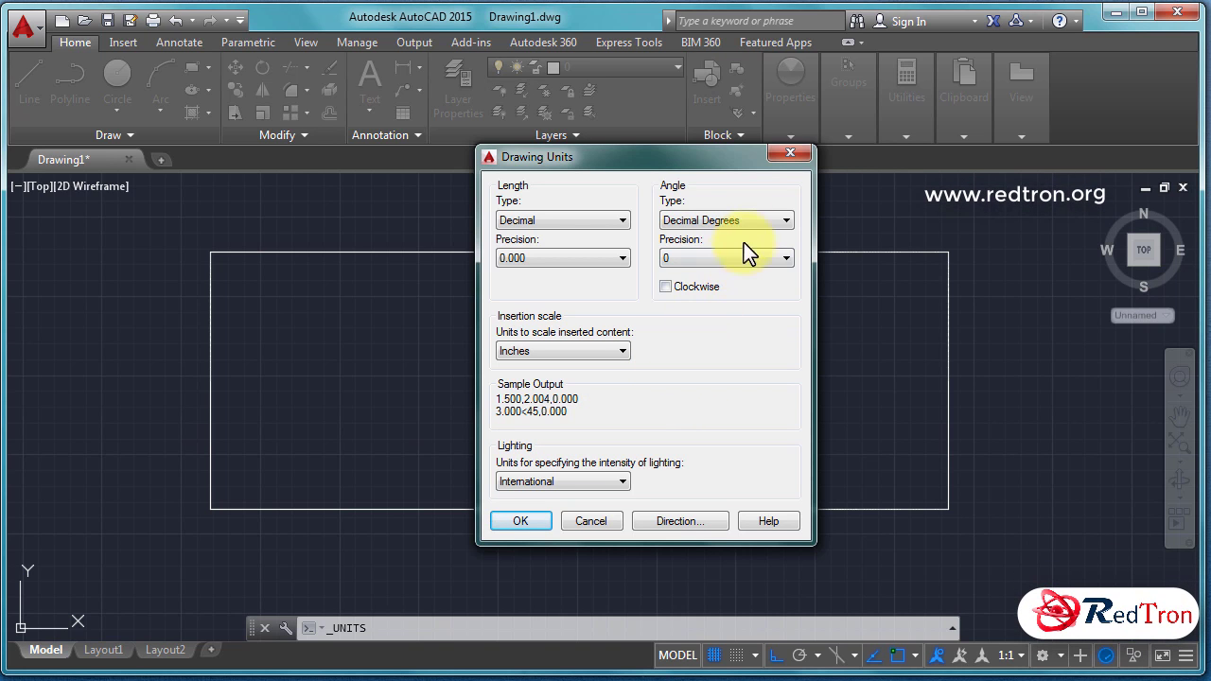
Step: Preview Grads, return to Decimal Degrees, and accept the units settings with OK
left_click(767, 224)
left_click(710, 263)
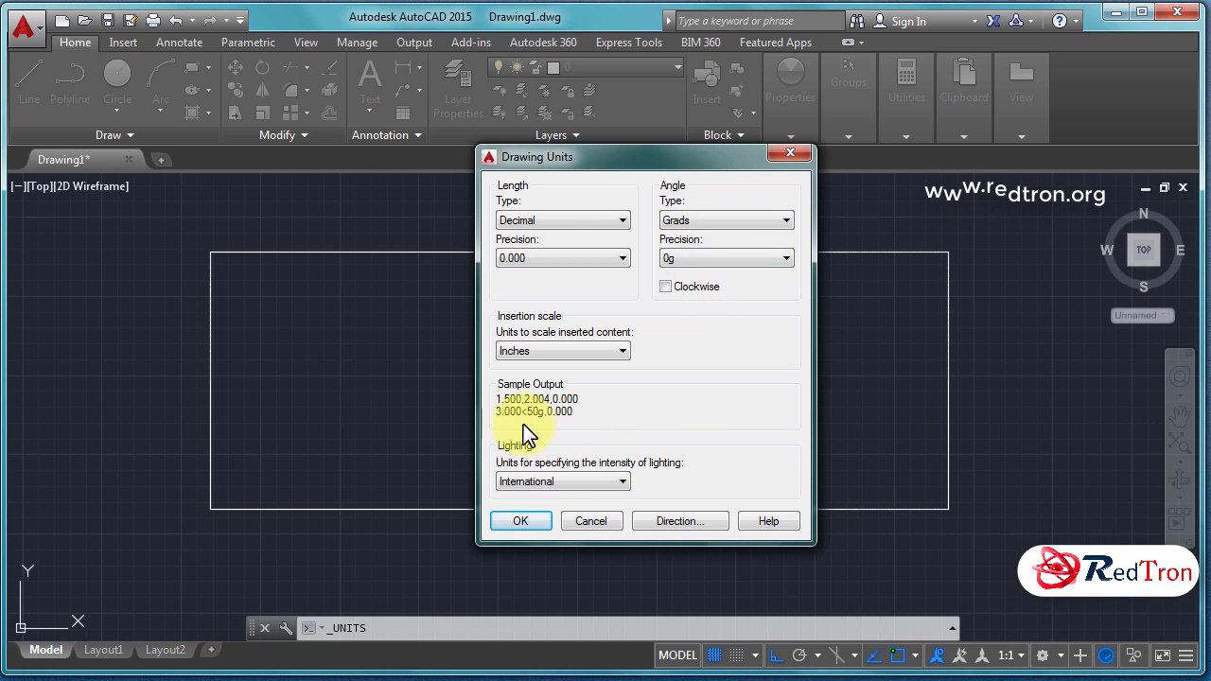
left_click(755, 219)
left_click(750, 237)
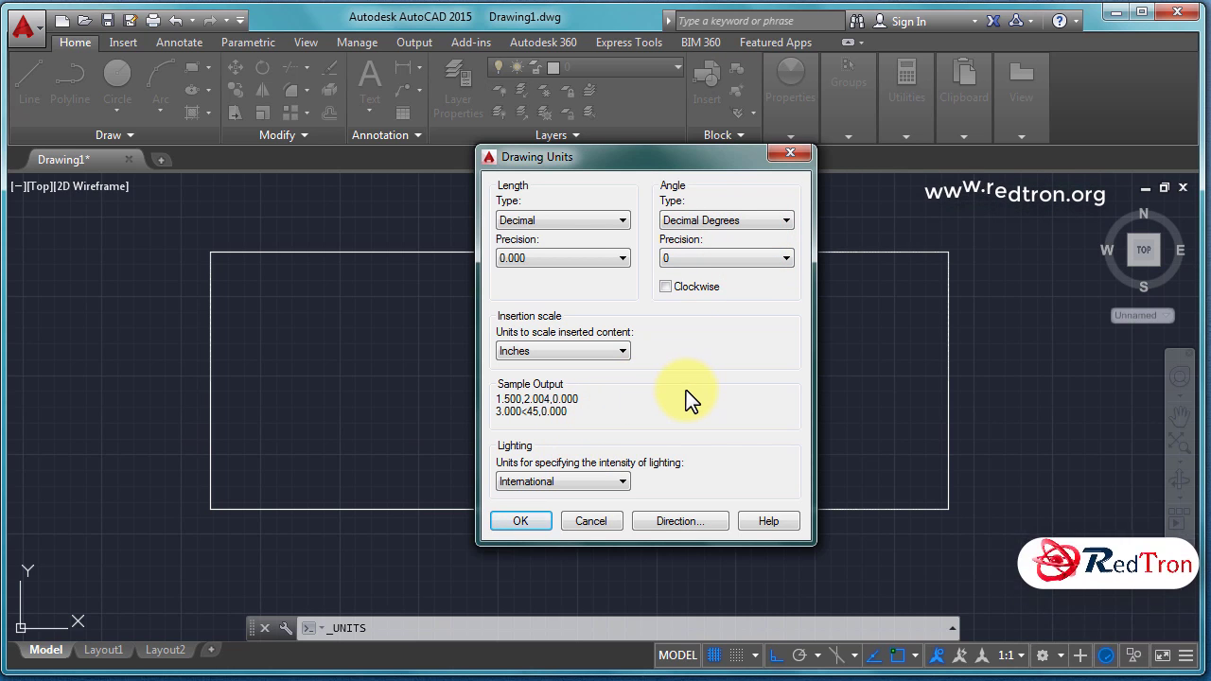
left_click(528, 519)
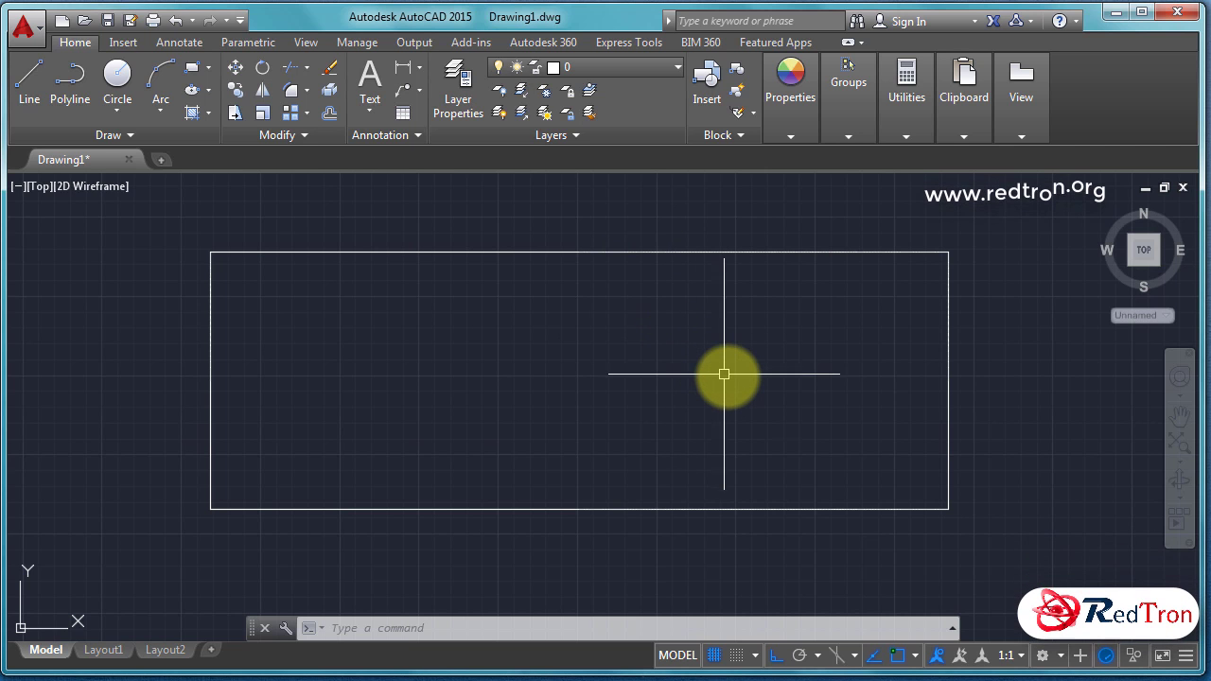
Step: Wheel-zoom out and regenerate the drawing with REGENALL (REA)
scroll(728, 375, "up", 2)
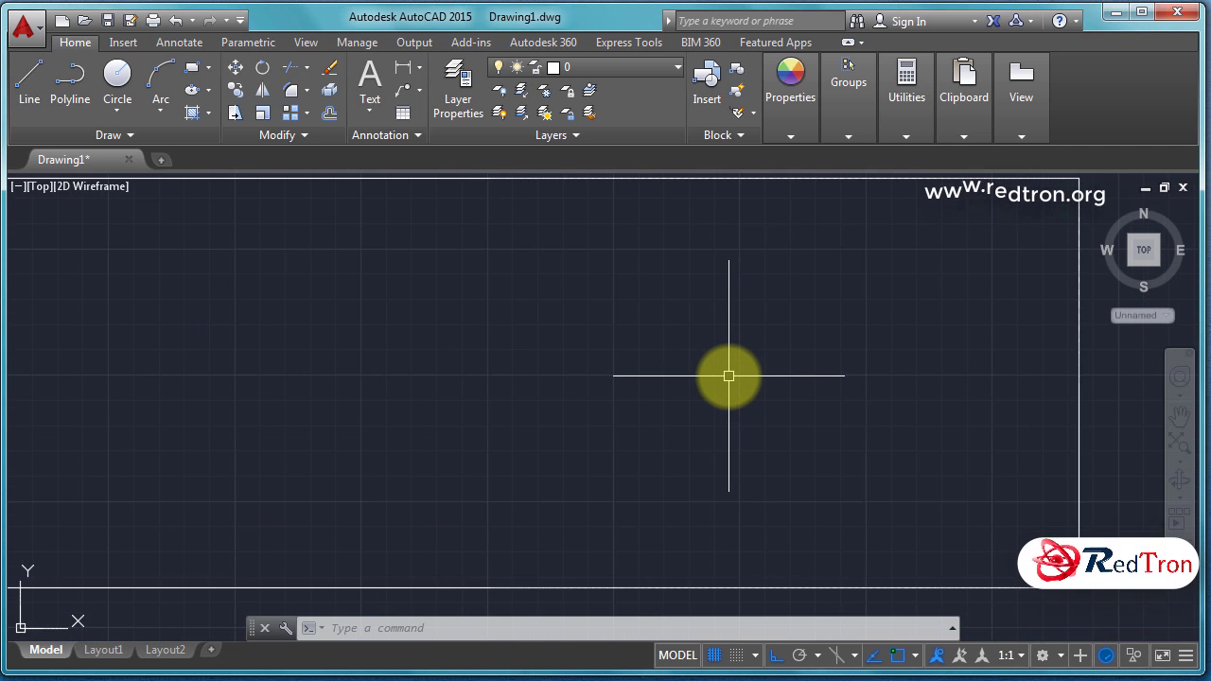
scroll(732, 373, "down", 2)
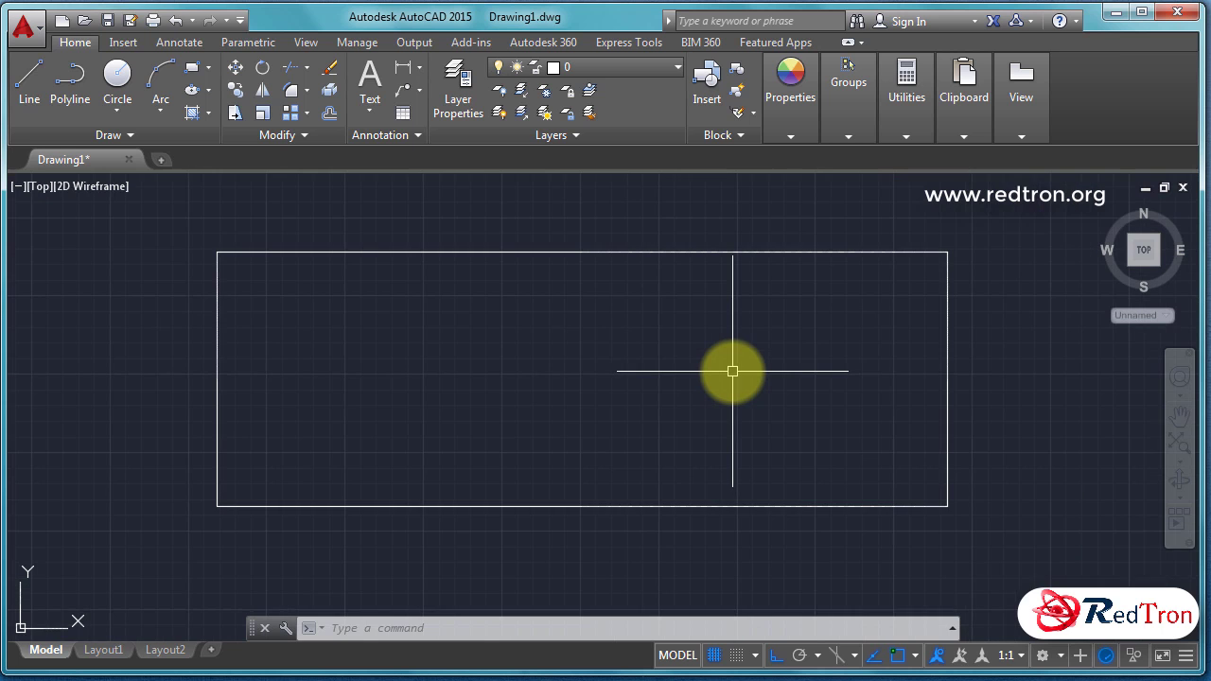
scroll(733, 371, "down", 3)
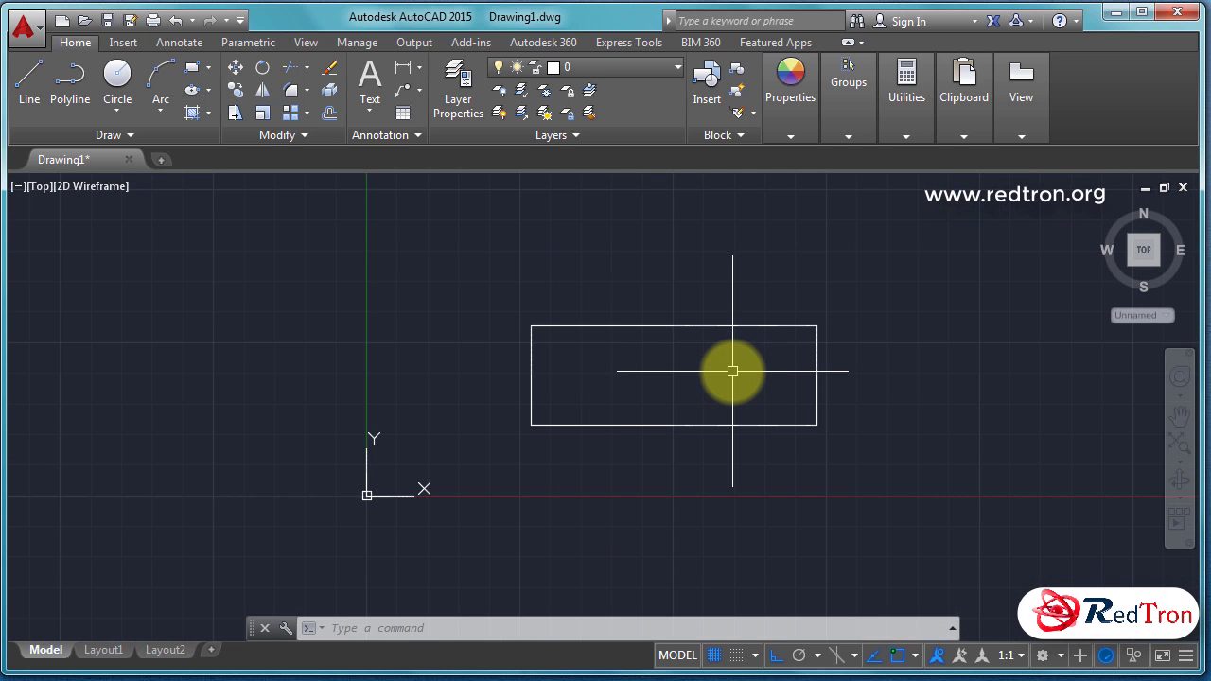
scroll(732, 369, "down", 1)
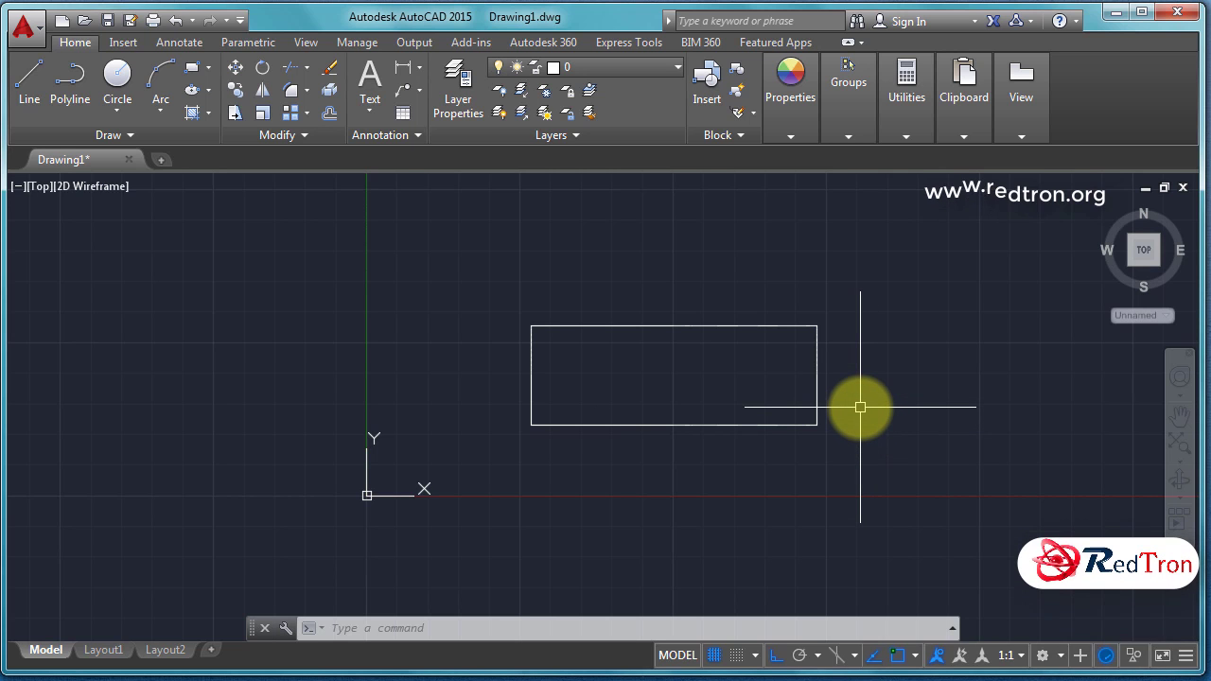
type("rw")
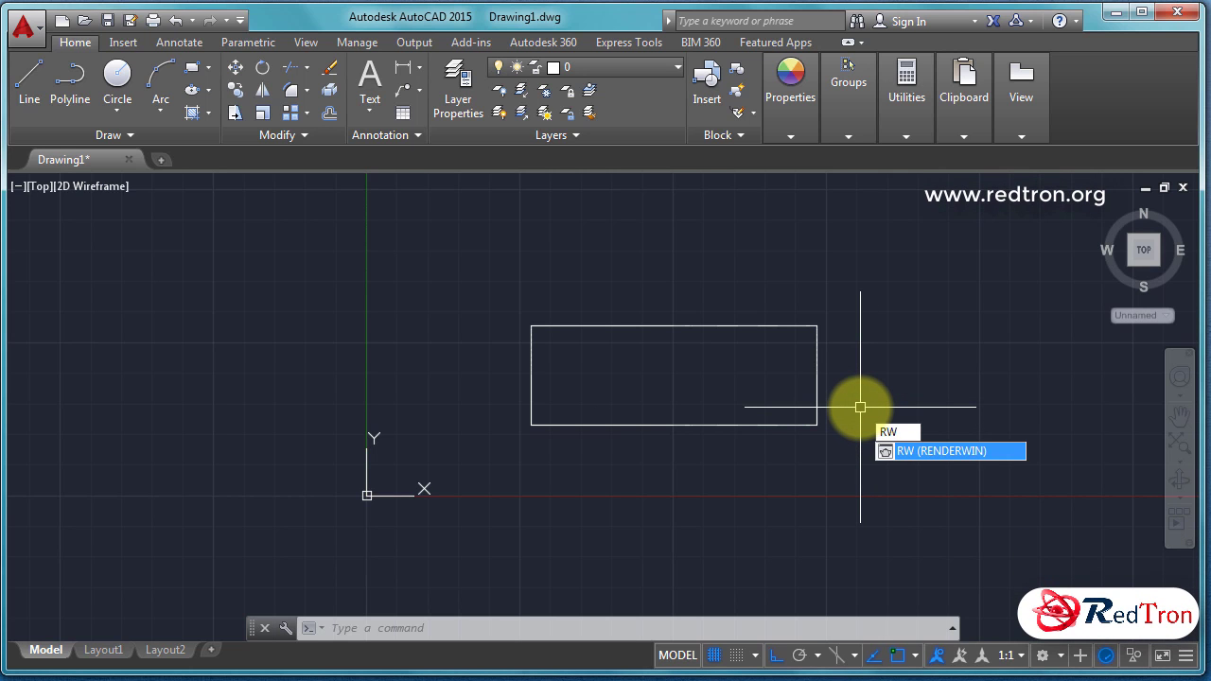
key("BackSpace")
type("ea")
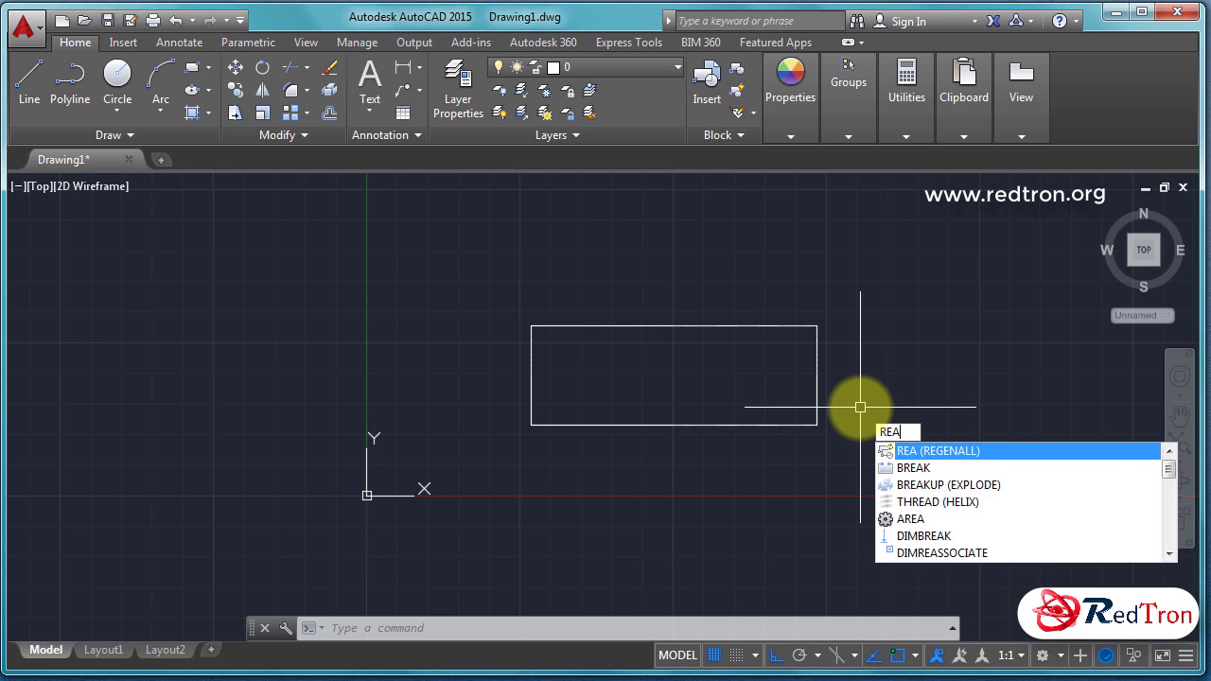
key("Return")
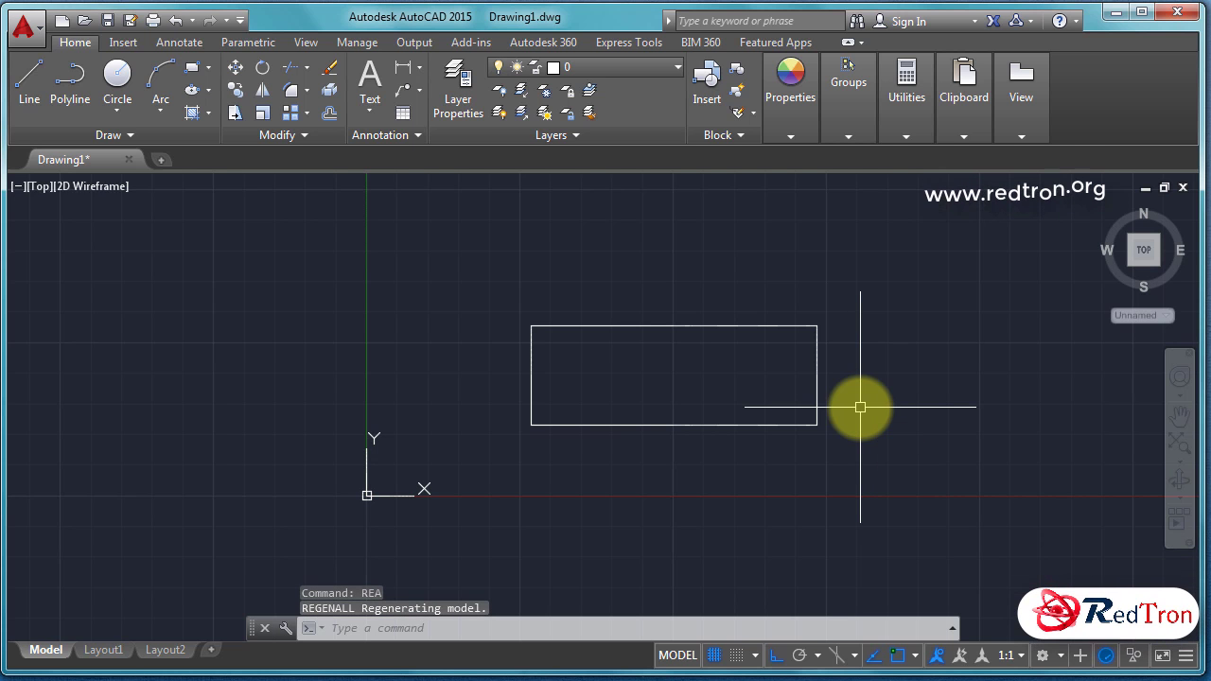
Step: Zoom and pan around the rectangle, then Shift-orbit into a tilted 3D view
scroll(870, 406, "up", 2)
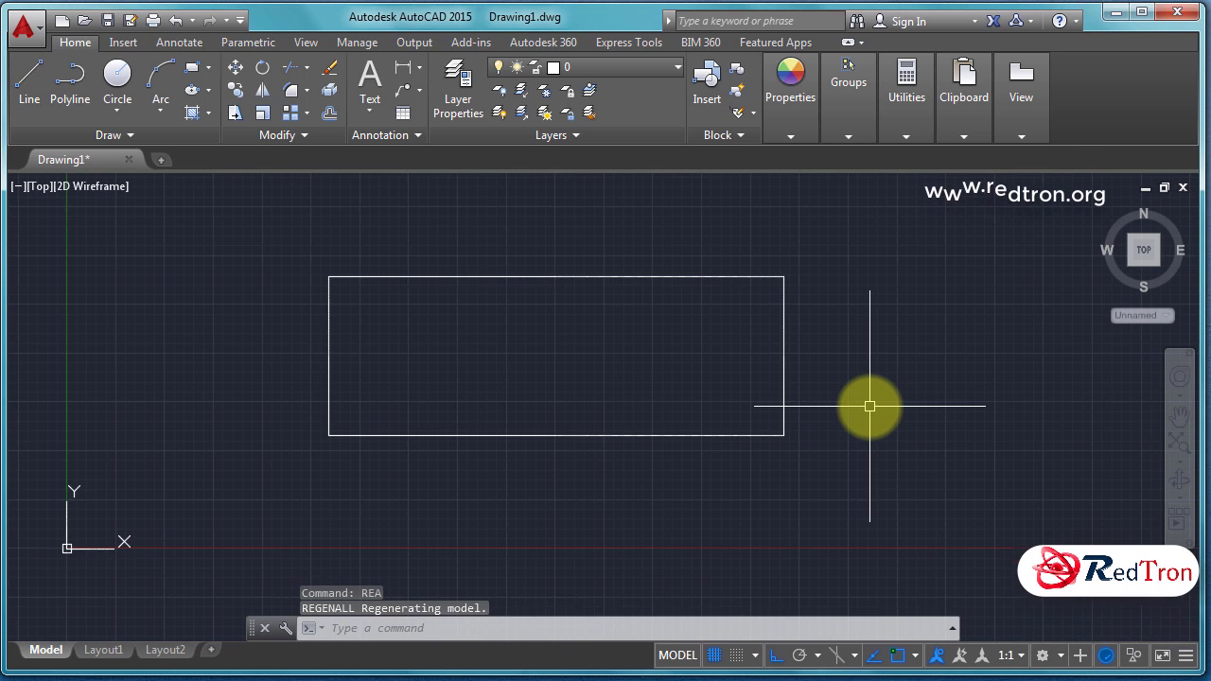
scroll(869, 406, "down", 6)
scroll(870, 406, "up", 4)
scroll(870, 406, "up", 2)
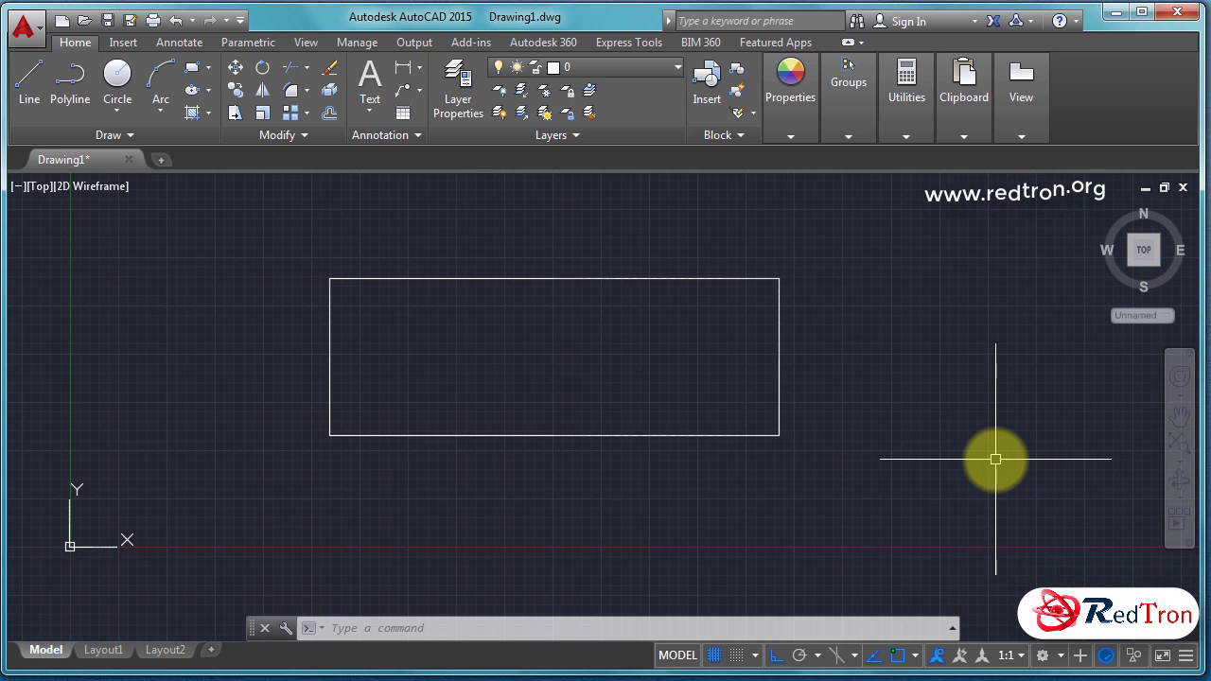
mouse_move(949, 430)
middle_mouse_down()
mouse_move(666, 454)
mouse_move(968, 433)
mouse_move(1047, 463)
mouse_move(858, 400)
mouse_move(838, 341)
mouse_move(968, 479)
mouse_move(290, 451)
mouse_move(990, 454)
mouse_move(365, 463)
mouse_move(867, 457)
mouse_move(911, 460)
mouse_move(923, 476)
middle_mouse_up()
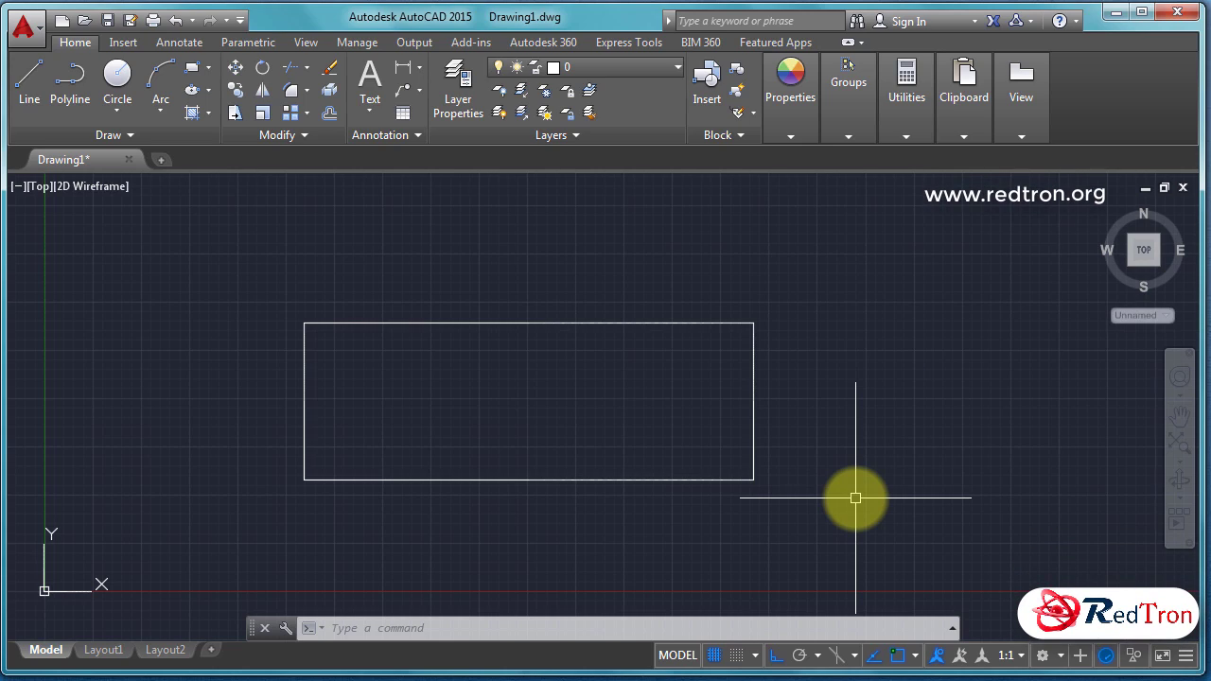
middle_click_drag(855, 498, 927, 378, "shift")
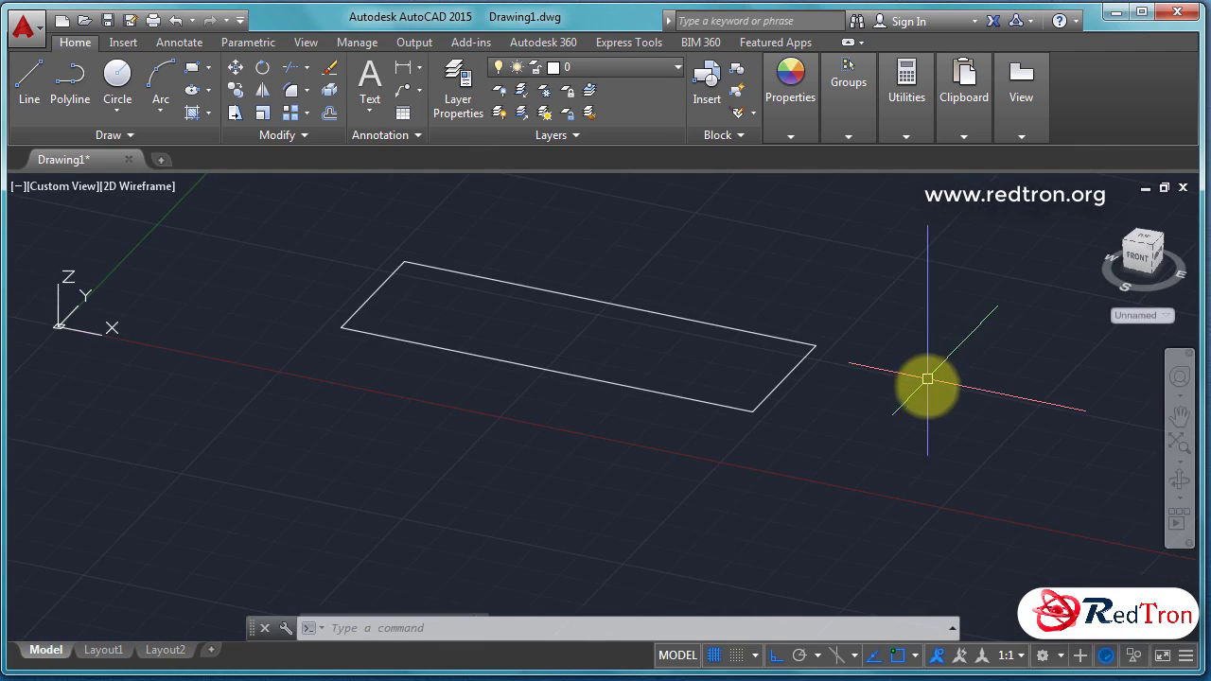
Step: Switch the viewport through the Top, Bottom and Left preset views in turn
left_click(86, 190)
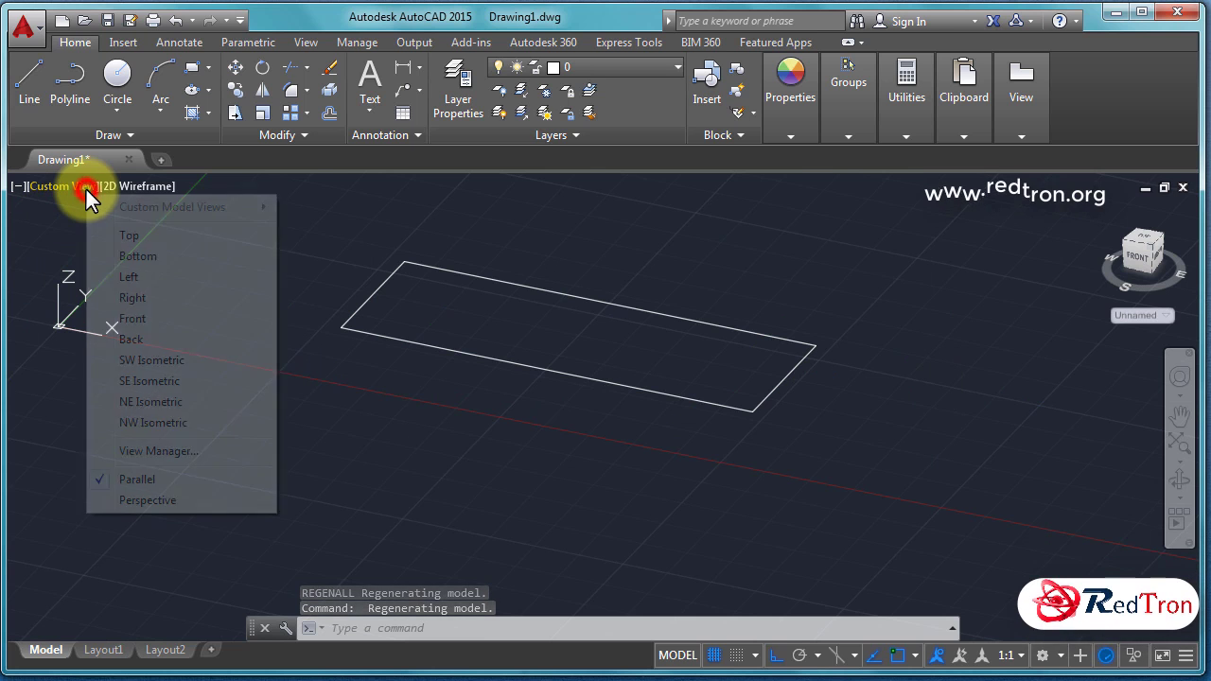
left_click(141, 234)
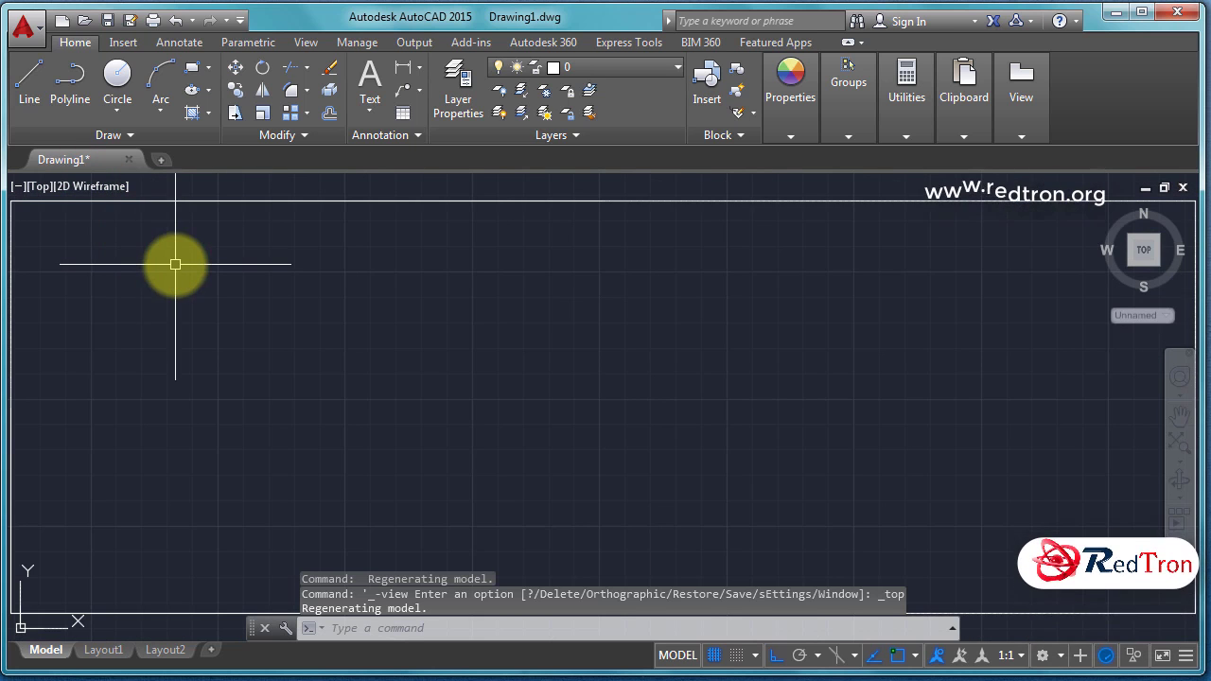
left_click(38, 187)
left_click(79, 260)
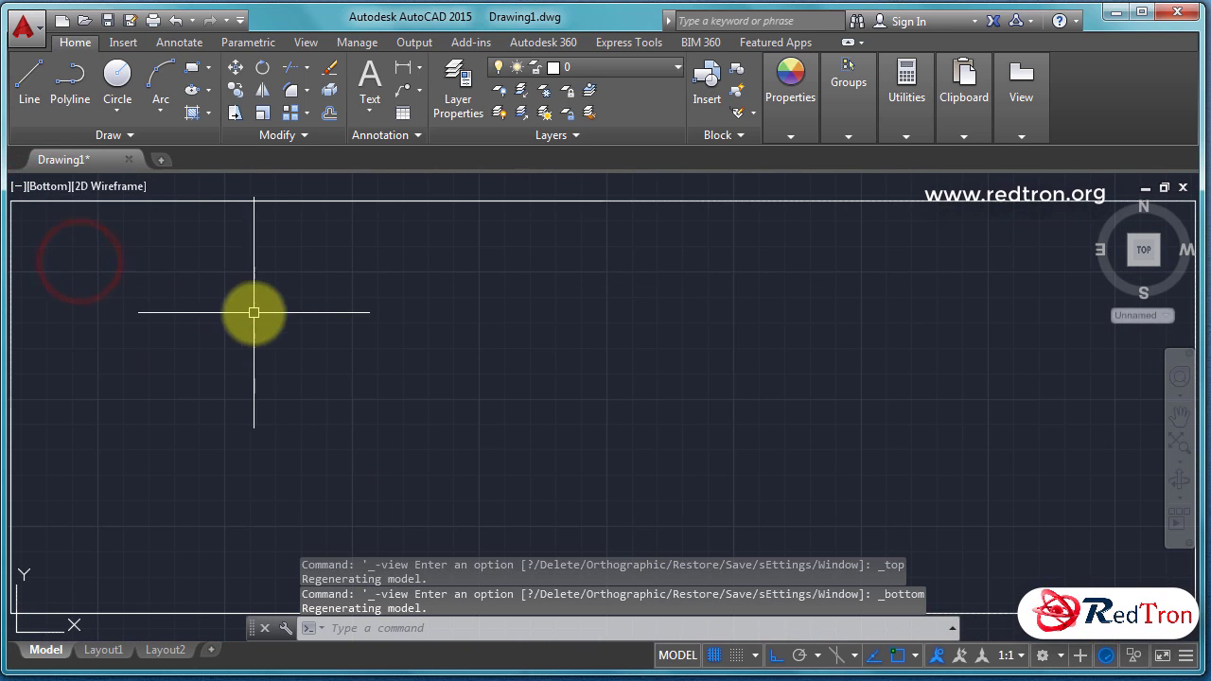
left_click(42, 186)
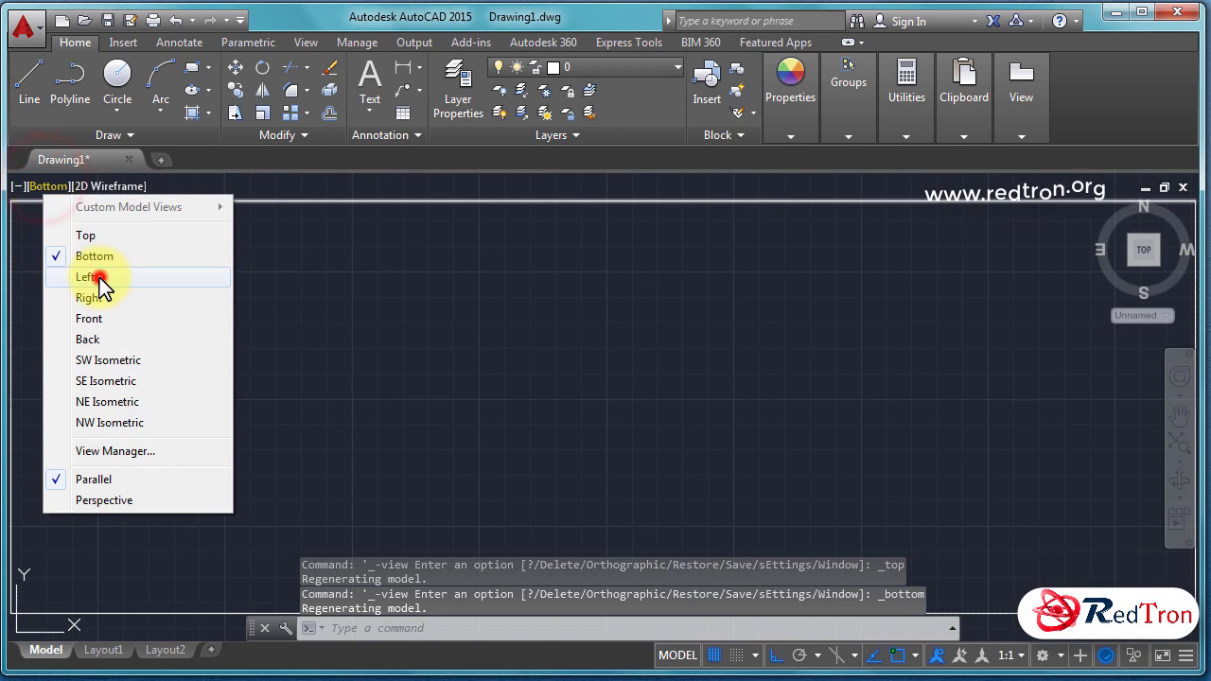
left_click(99, 278)
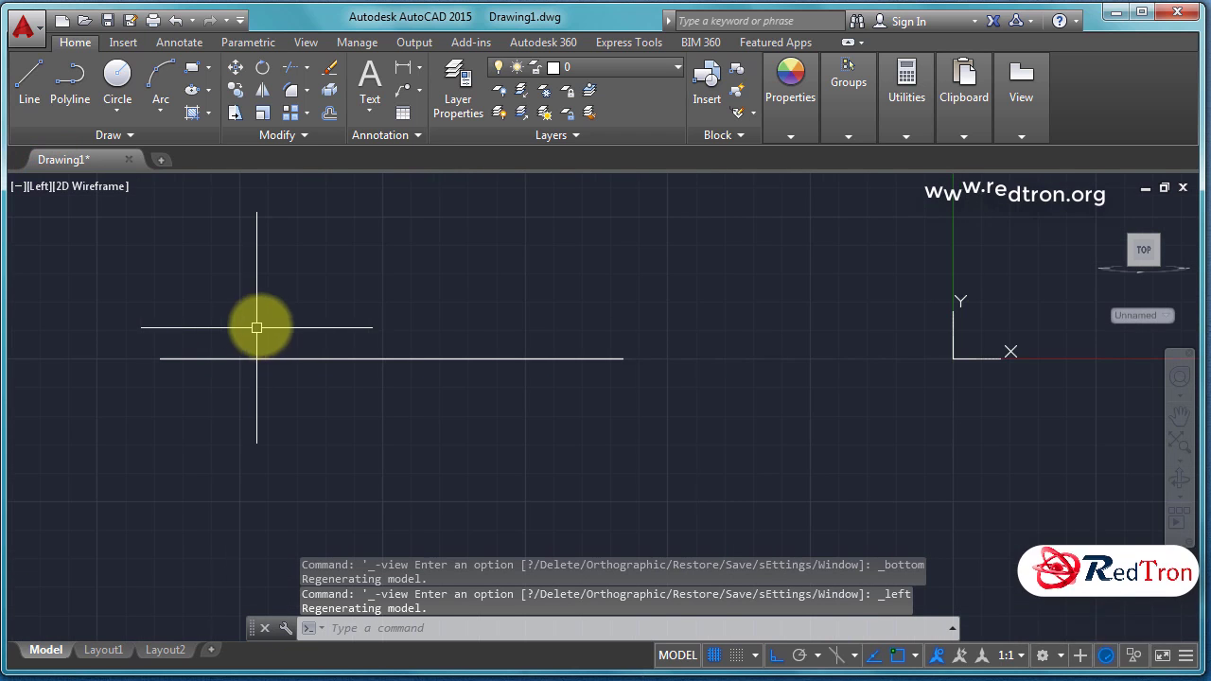
Step: Orbit the rectangle to an angled view, then restore the Top preset view
mouse_move(360, 310)
middle_mouse_down("shift")
mouse_move(354, 338)
mouse_move(356, 322)
middle_mouse_up("shift")
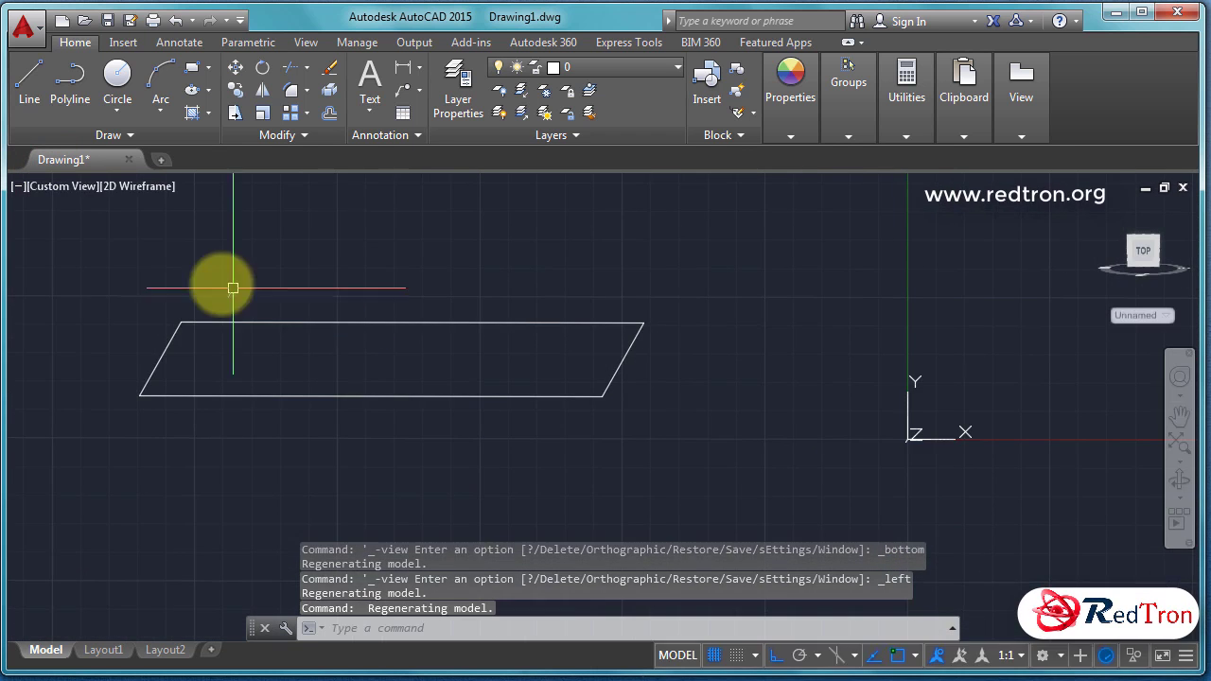
left_click(63, 187)
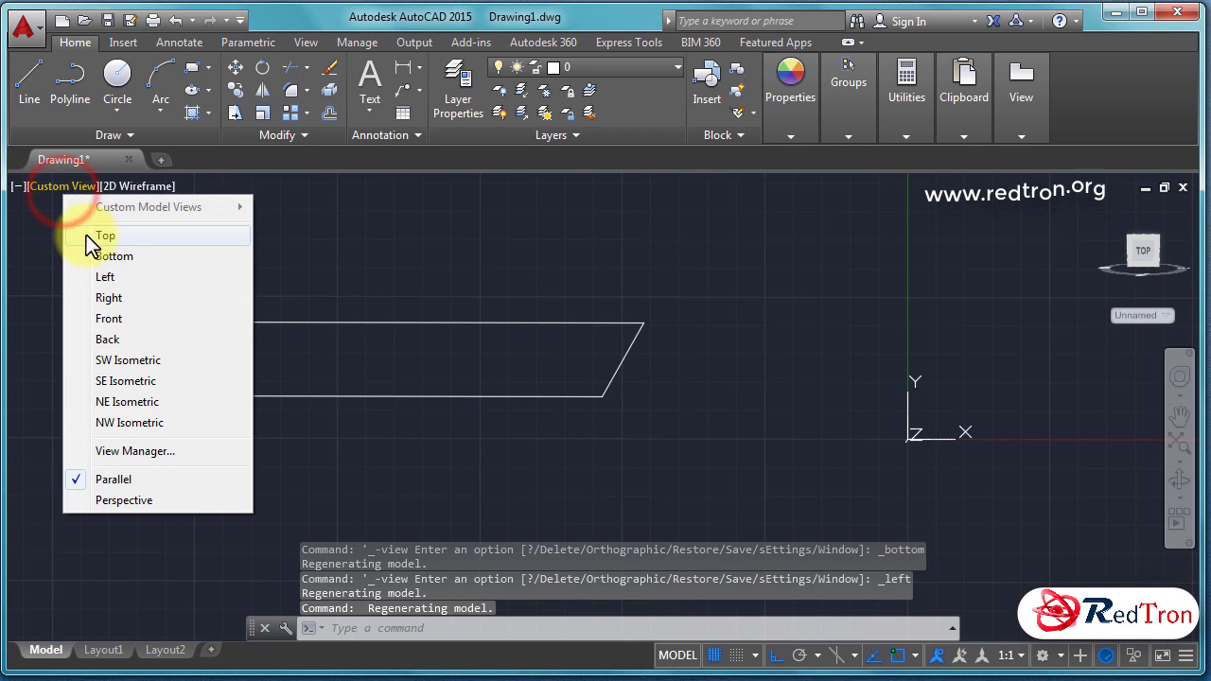
left_click(86, 234)
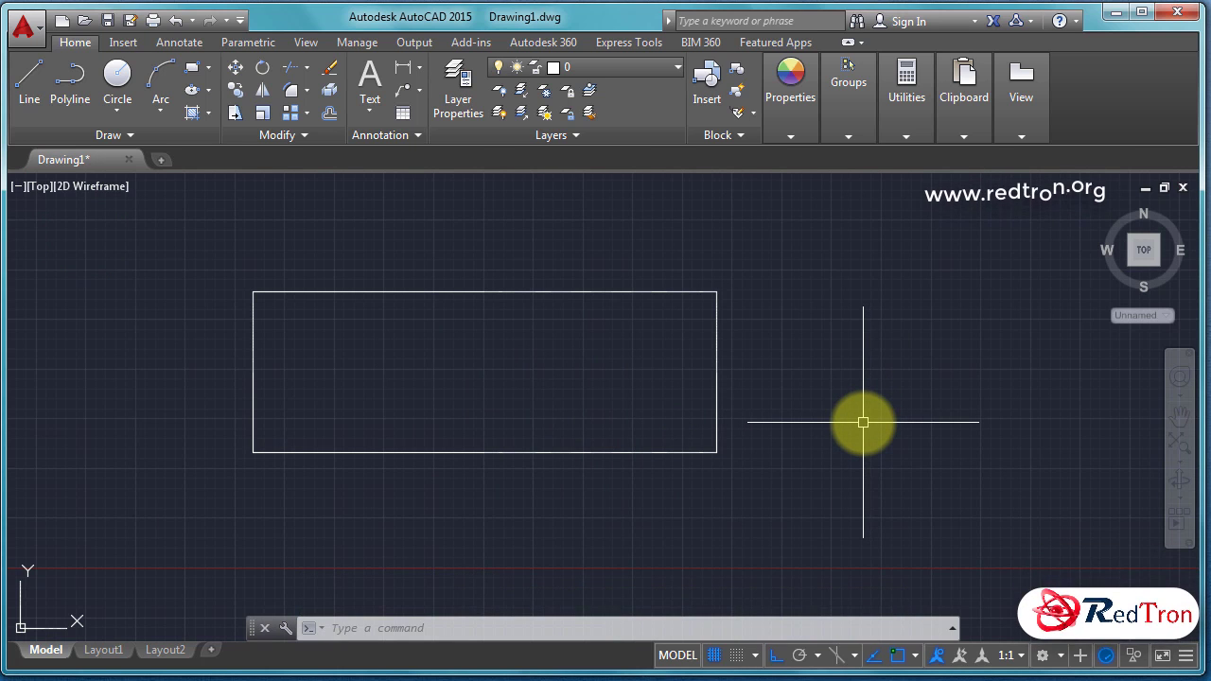
type("ZOOM")
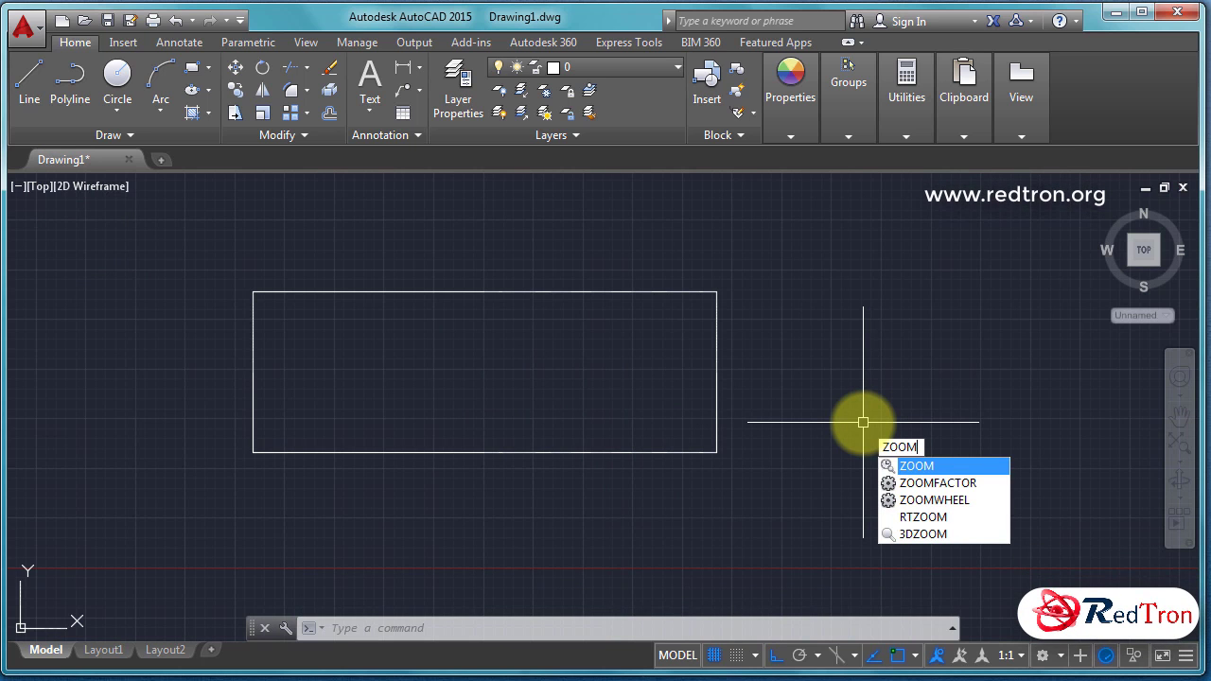
key("Return")
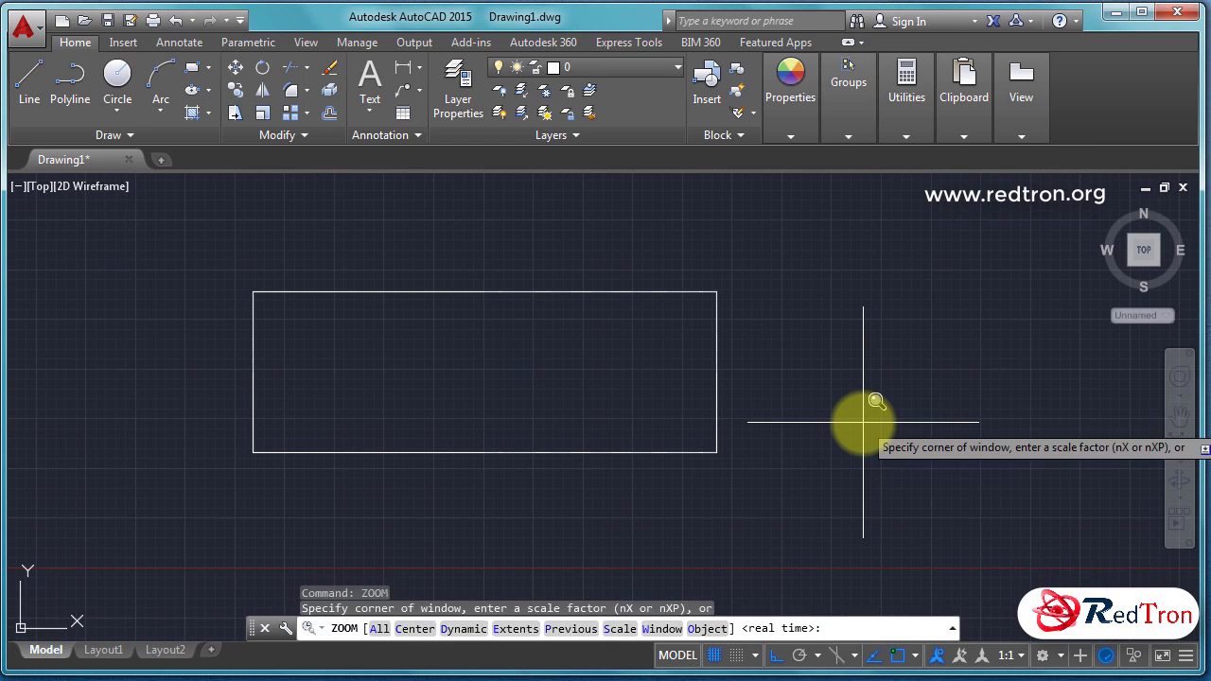
left_click(626, 414)
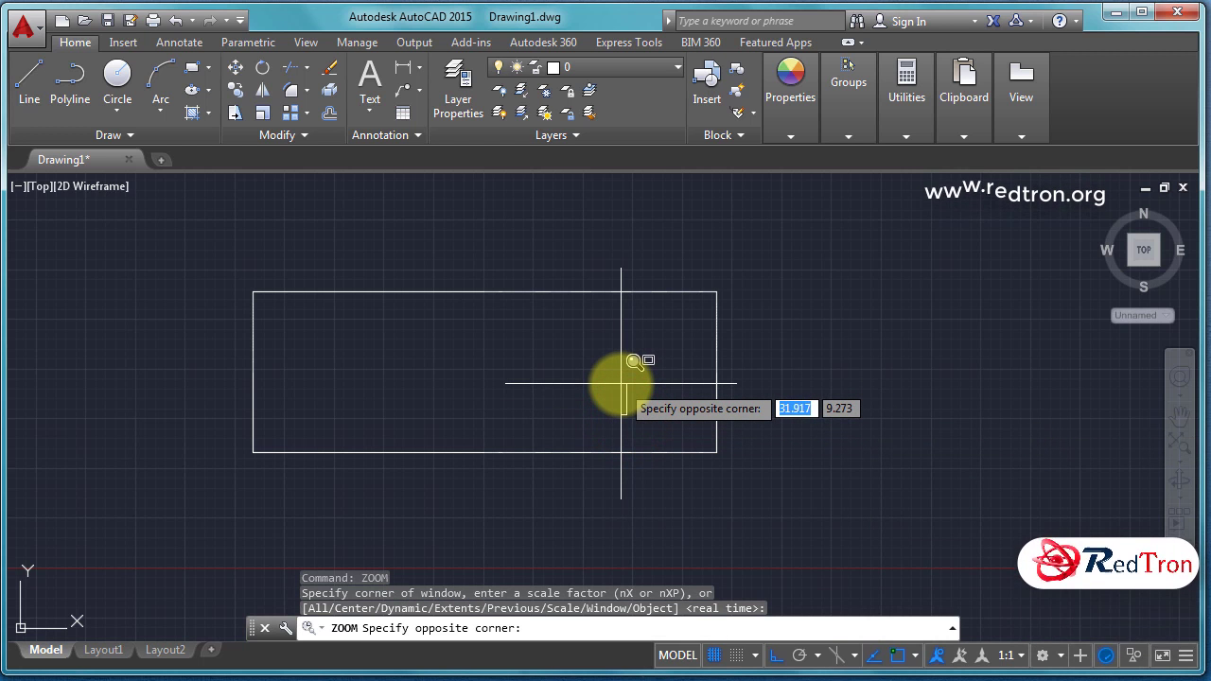
key("Escape")
key("Escape")
key("Escape")
key("Escape")
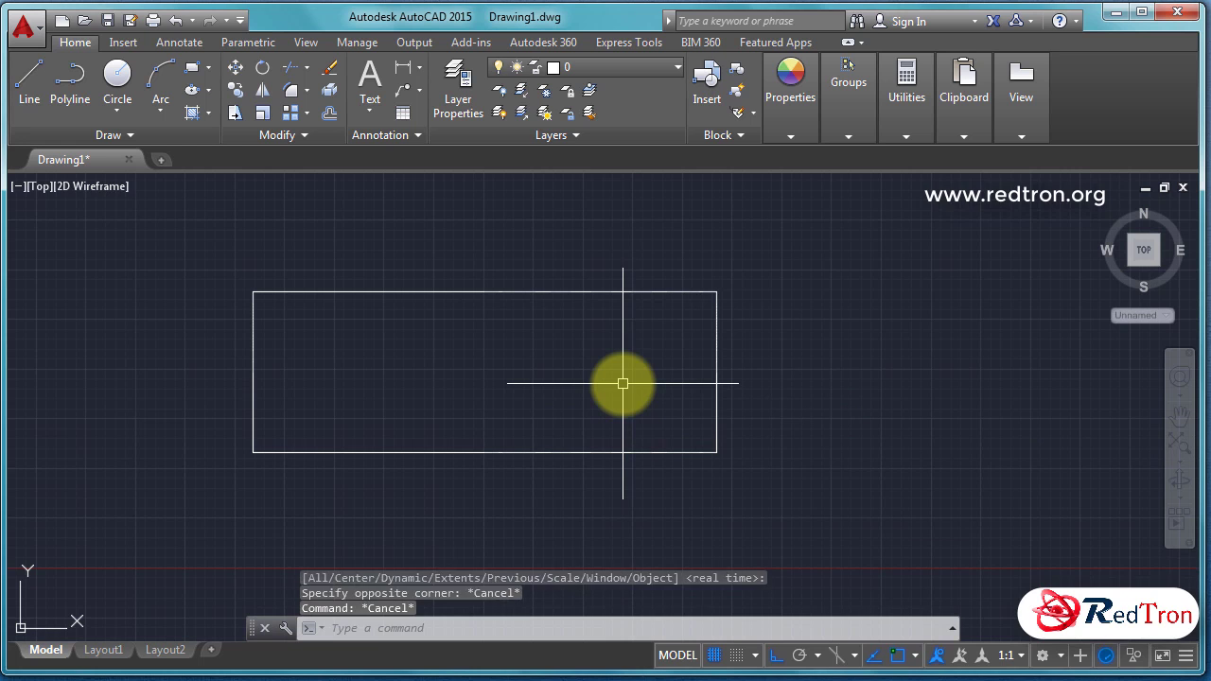